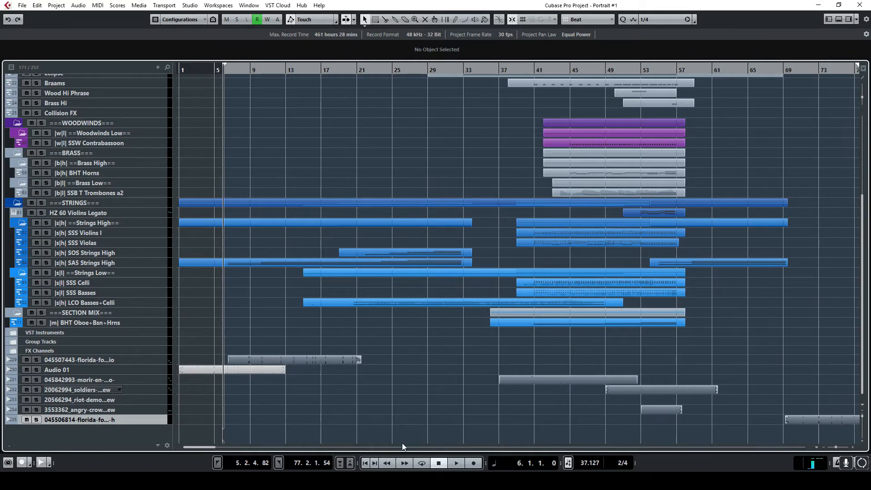
Step: Show the portrait photo la palma (1).tif that inspired the piece, and return to the Cubase project
key("alt+Tab")
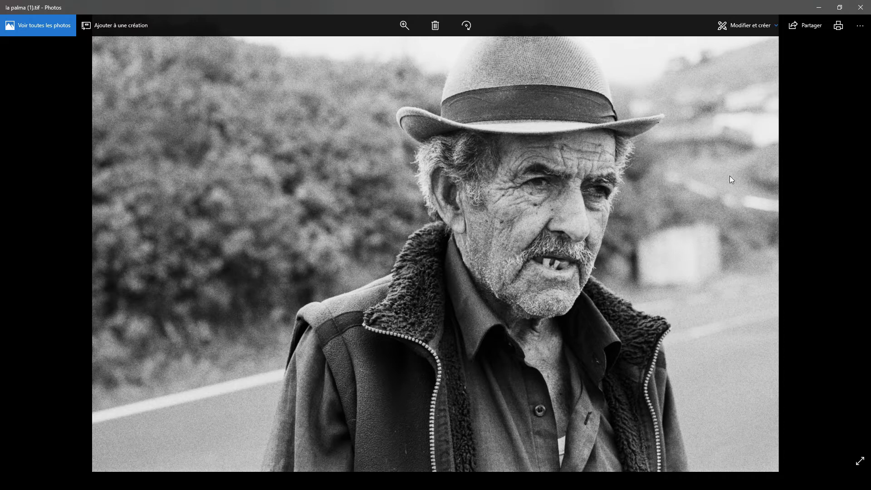
left_click(817, 8)
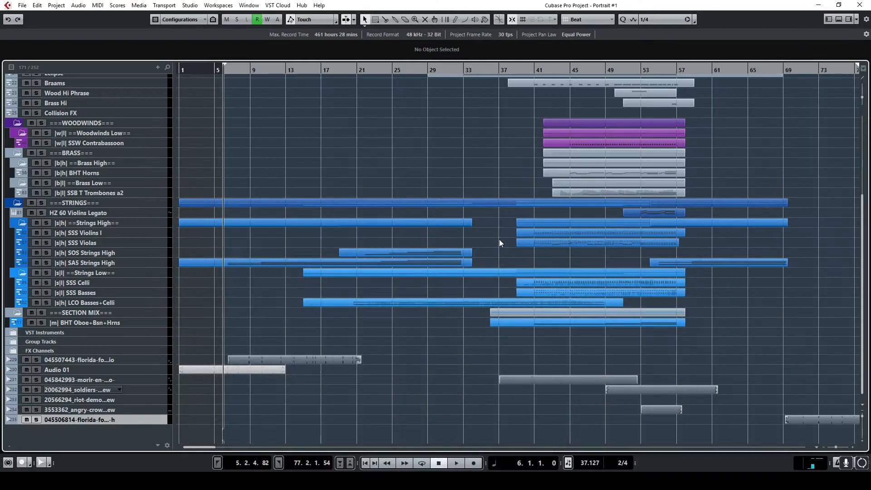
Step: Solo the Piano track and play the project from bar 9
scroll(362, 256, "up", 5)
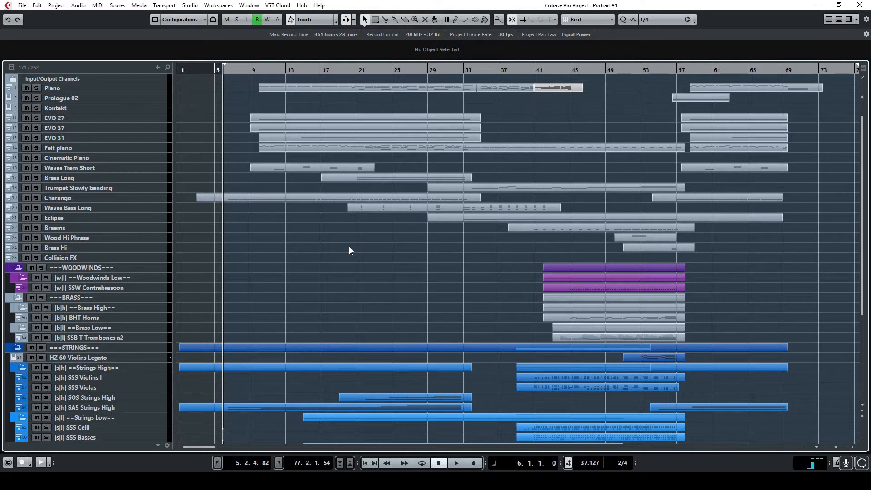
left_click(36, 88)
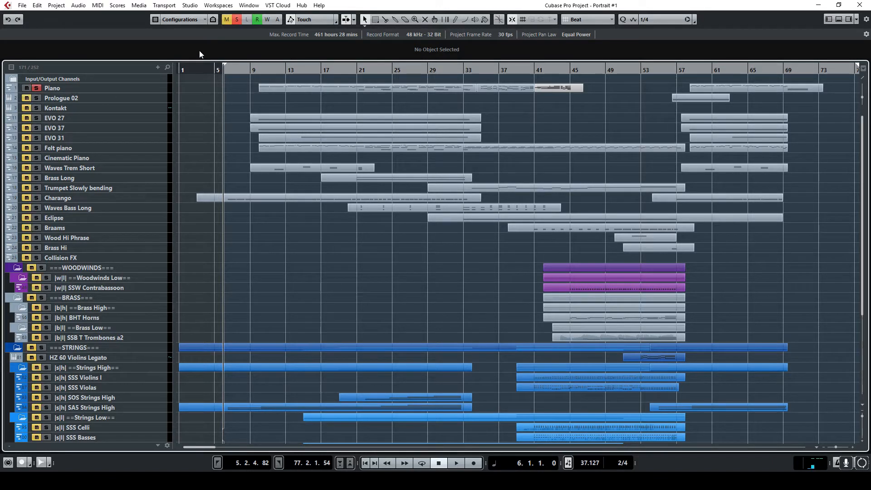
left_click(262, 68)
left_click(254, 68)
key("space")
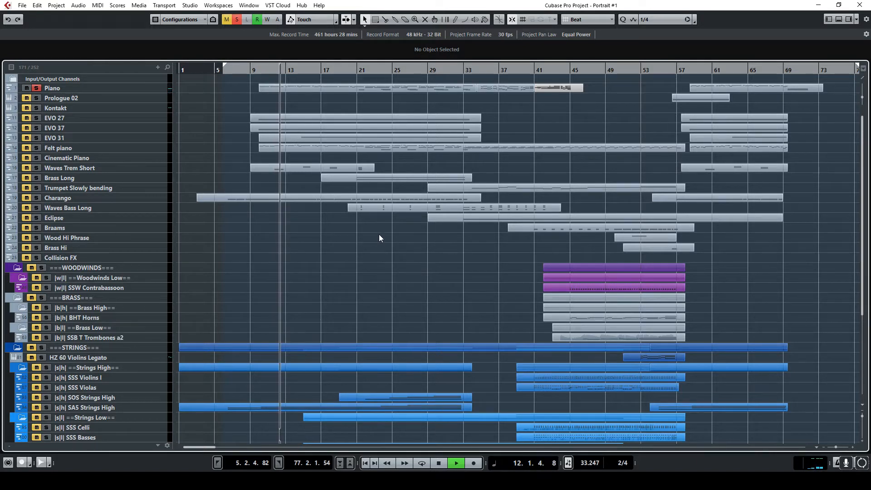
Step: Select the first Piano part and view its piano instrument on Channel 1 of Vienna Ensemble Pro's Tutti+Mix+Percussion instance
left_click(407, 88)
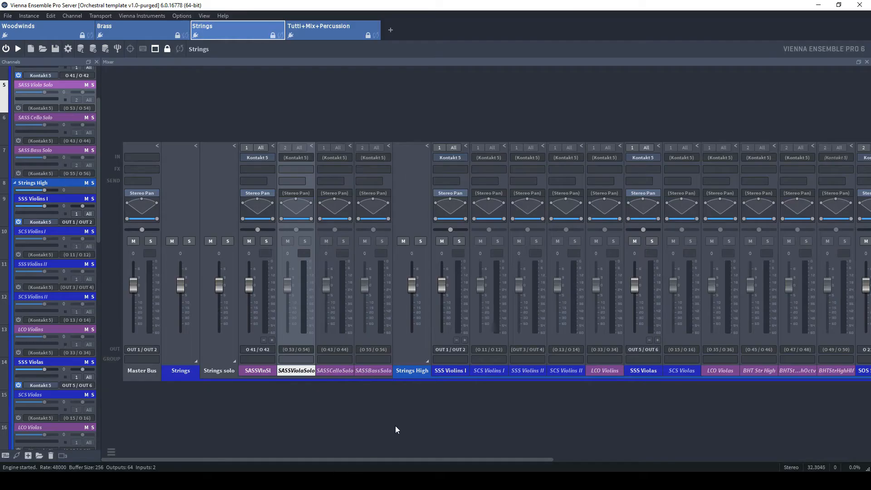
left_click(318, 36)
left_click(36, 421)
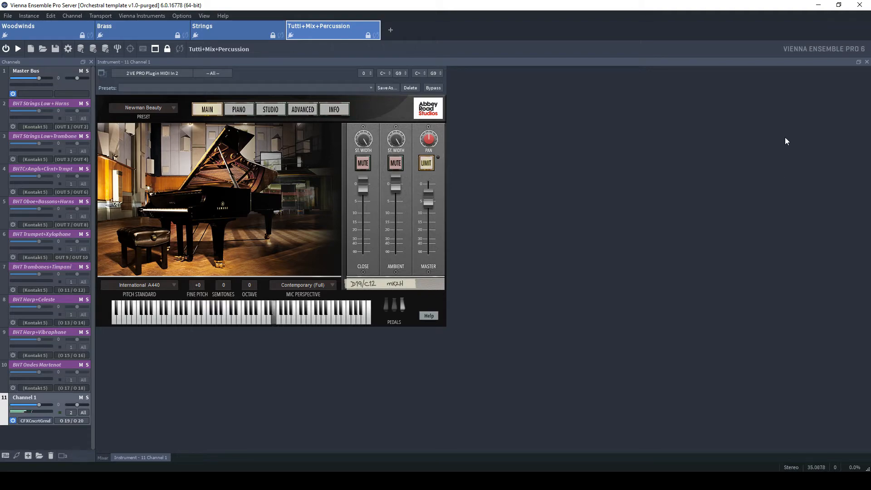
left_click(819, 5)
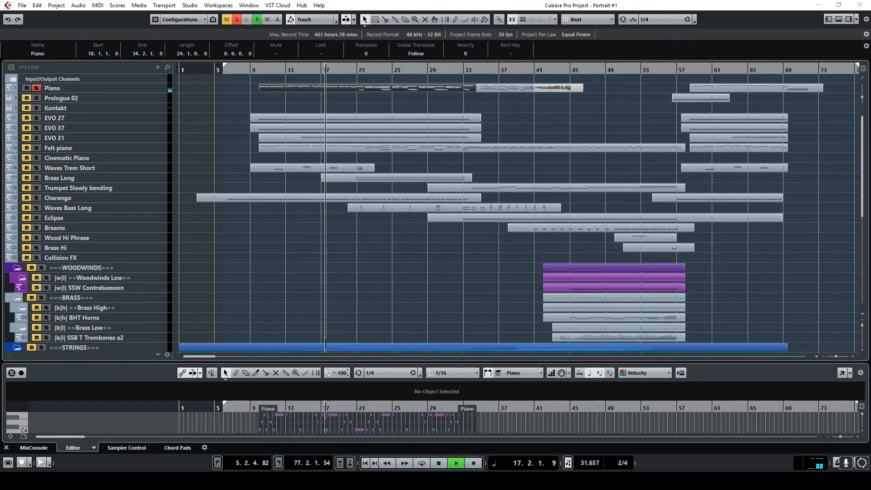
Step: Open the Piano part in the Key Editor and show CC 64 (Sustain) in an enlarged controller lane
left_click_drag(870, 91, 239, 62)
double_click(428, 60)
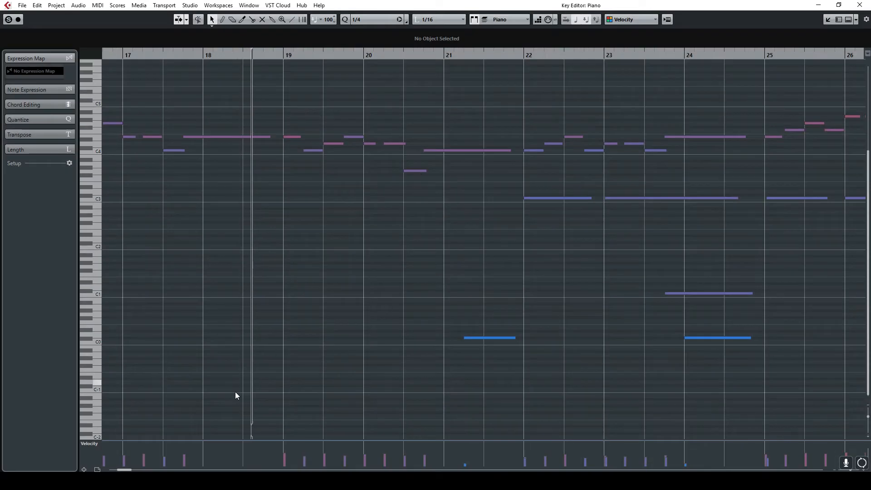
left_click_drag(167, 440, 168, 367)
left_click(91, 371)
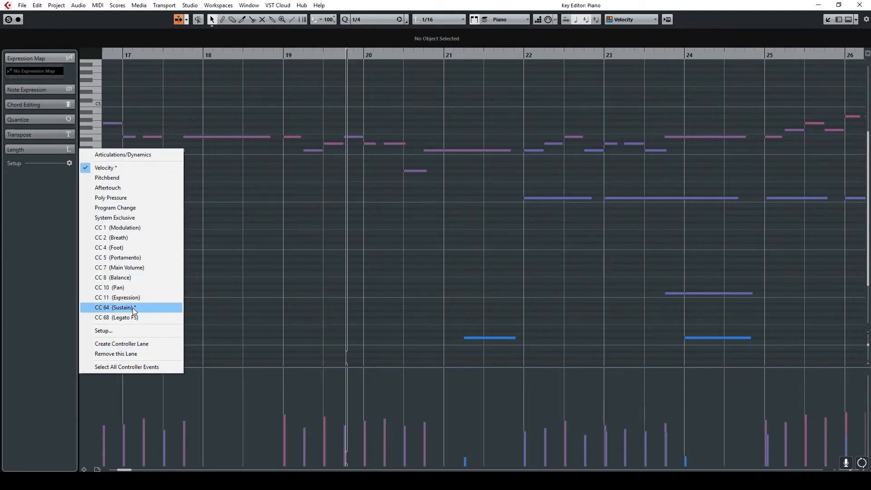
left_click(172, 306)
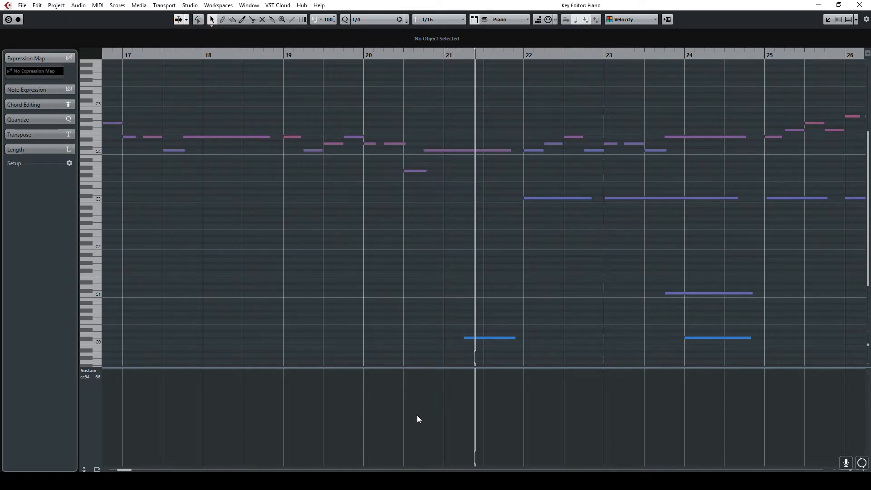
Step: Examine the Piano part's notes and sustain lane along the timeline, and close the Key Editor
scroll(475, 212, "left", 16)
scroll(475, 212, "right", 10)
scroll(475, 212, "right", 12)
scroll(475, 212, "right", 9)
scroll(475, 212, "left", 13)
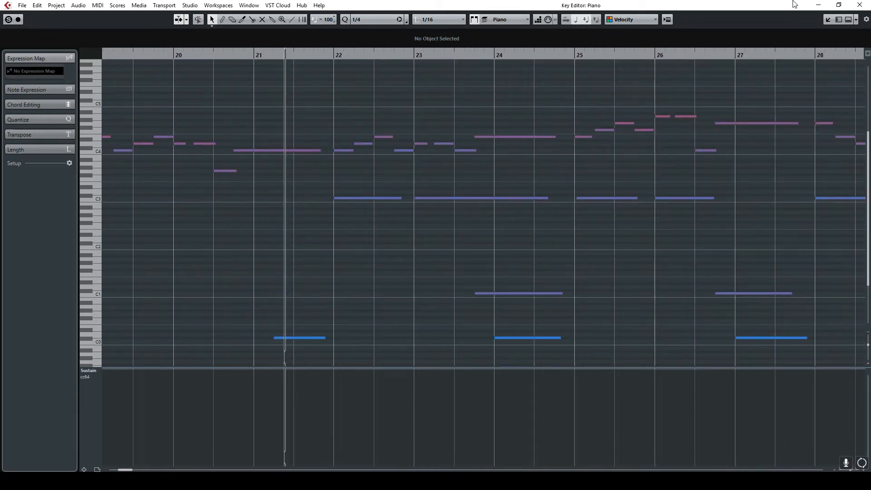
left_click(859, 5)
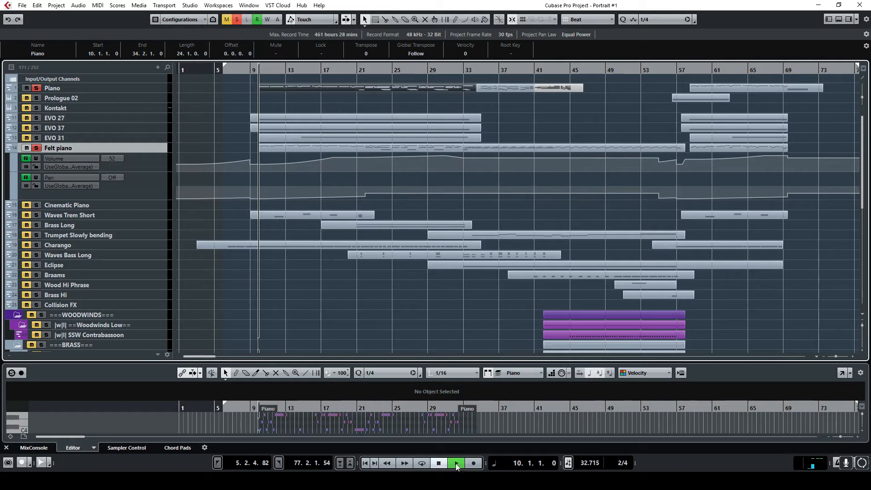
Step: Select the first Felt piano part and view its Model A Felt and Finger patch in the Kontakt instrument
right_click(275, 165)
left_click(275, 164)
left_click(274, 149)
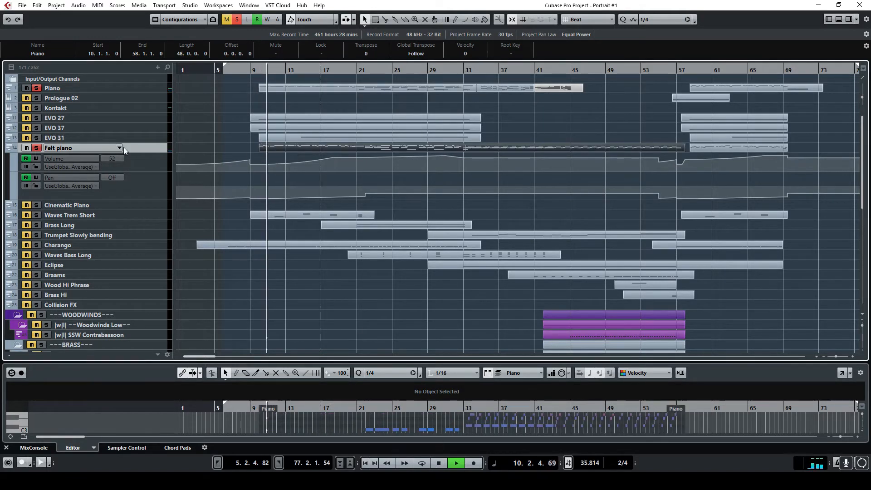
left_click(848, 19)
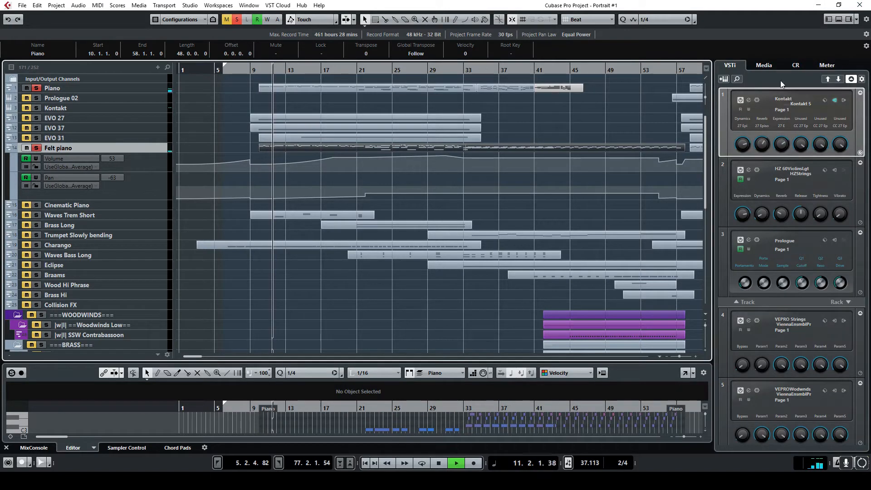
left_click(746, 100)
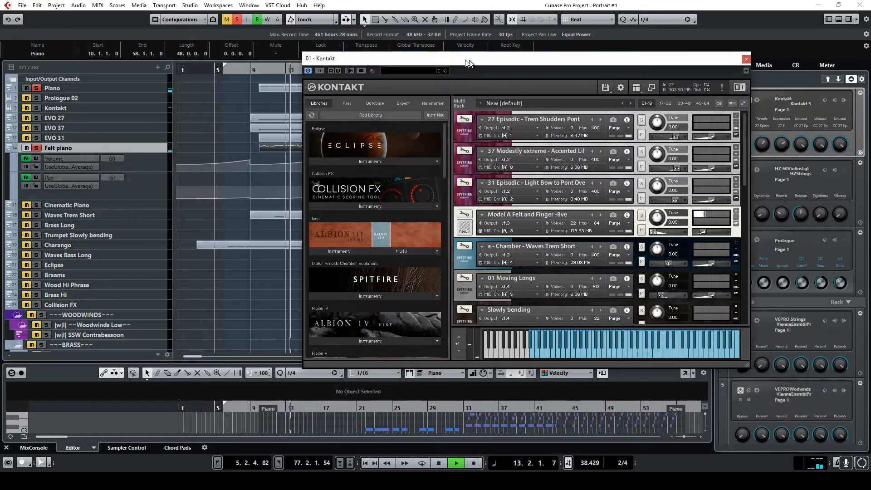
left_click_drag(468, 61, 457, 54)
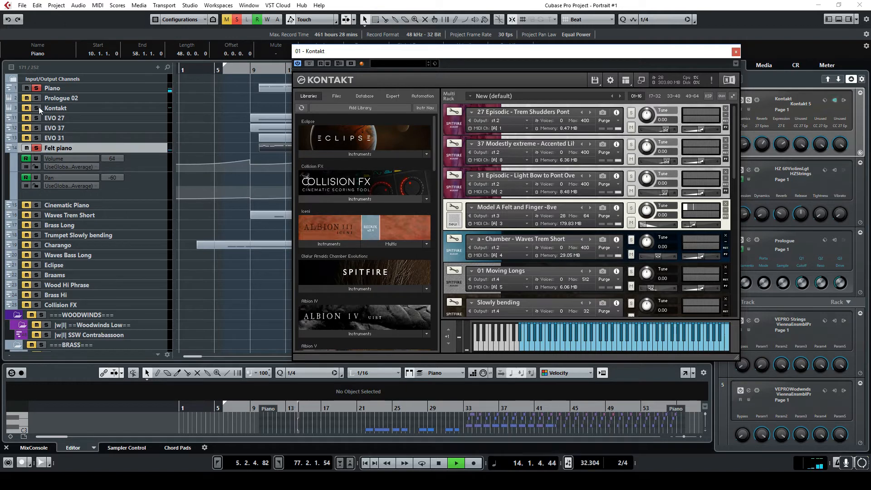
Step: Compare the Felt piano alone and layered with the Piano by switching the Piano track's solo off and on
left_click(30, 90)
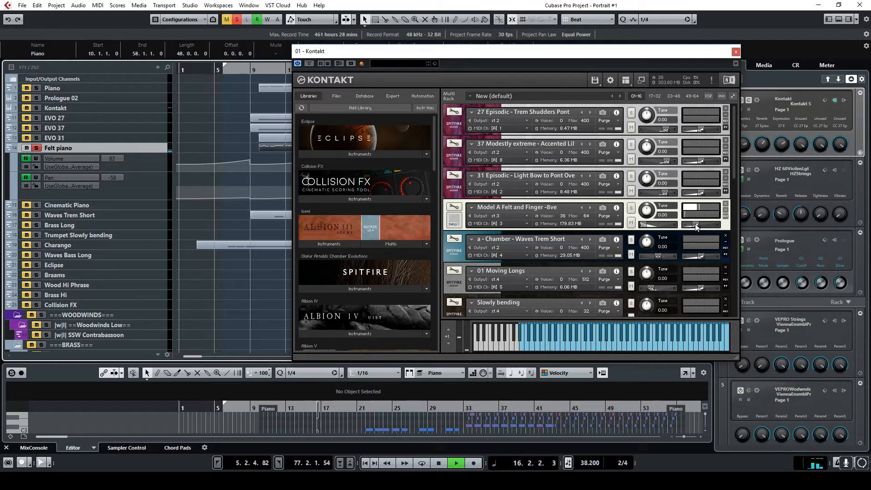
left_click_drag(617, 51, 705, 47)
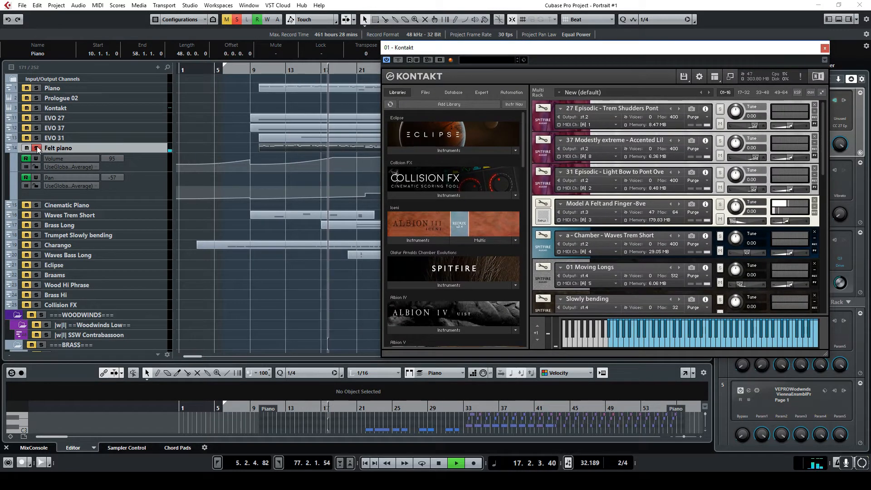
left_click(36, 89)
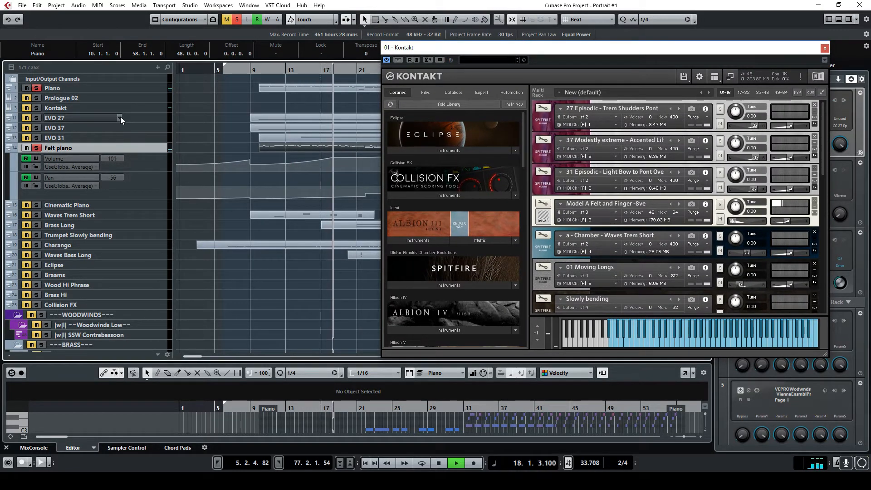
key("XF86AudioLowerVolume")
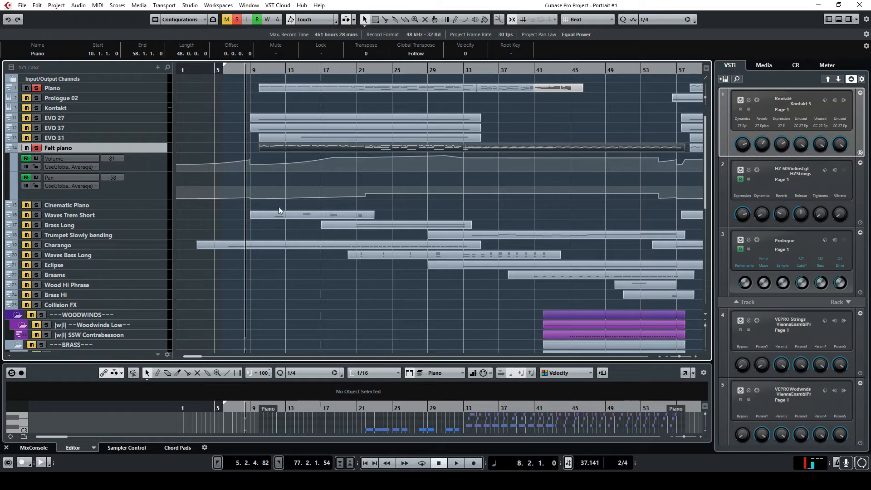
Step: Solo the Charango track in place of the two pianos and play it from before bar 9
left_click(38, 245)
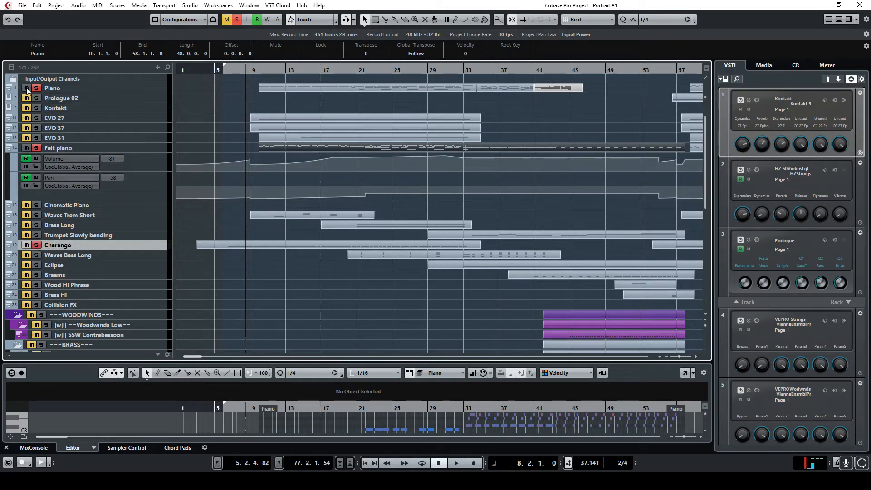
left_click(227, 70)
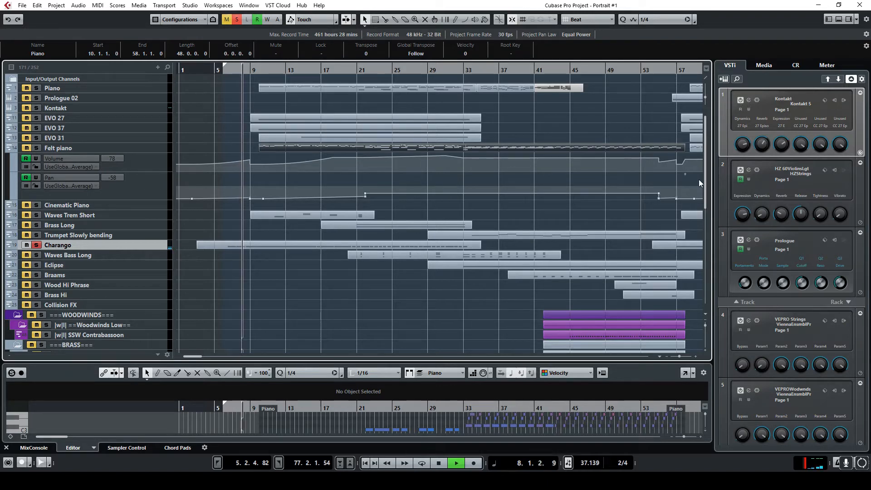
Step: View the Spitfire LABS Charango patch in the Kontakt rack and close the instrument window
left_click(849, 19)
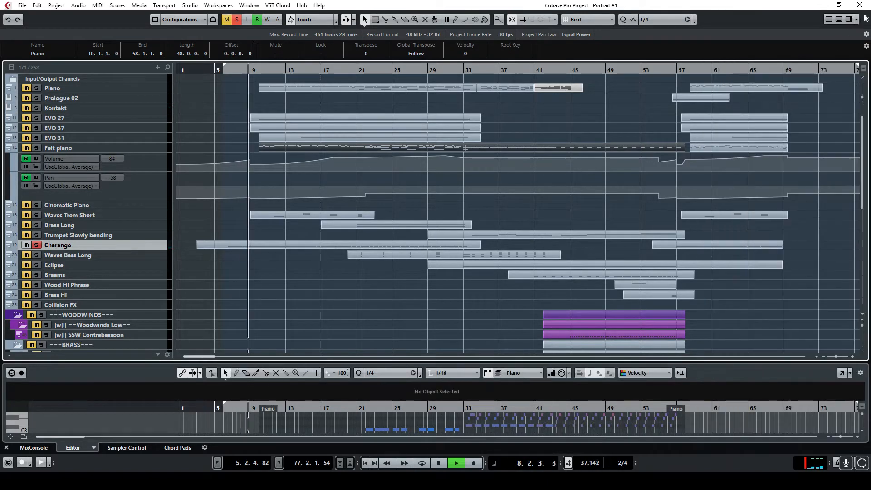
left_click(849, 19)
left_click(748, 99)
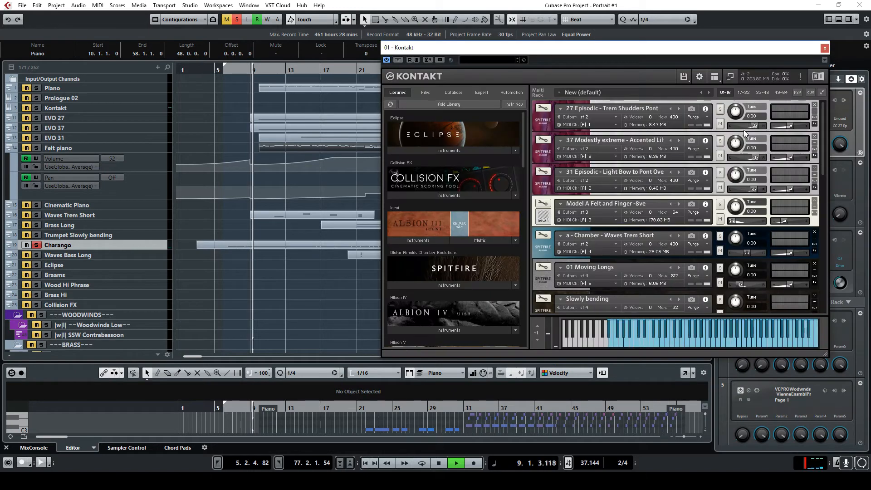
left_click_drag(823, 165, 815, 239)
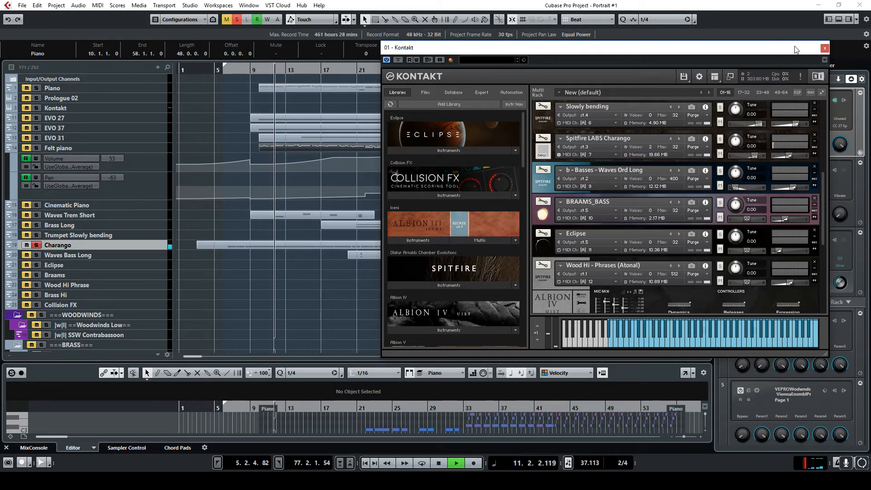
left_click(824, 48)
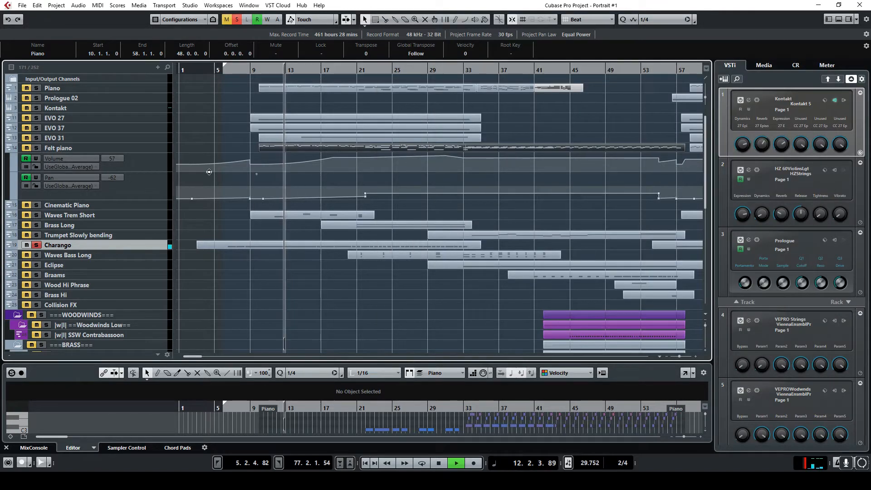
Step: Solo the Felt piano and Piano tracks alongside Charango, listen to the three together, and stop playback
left_click(36, 148)
left_click(36, 88)
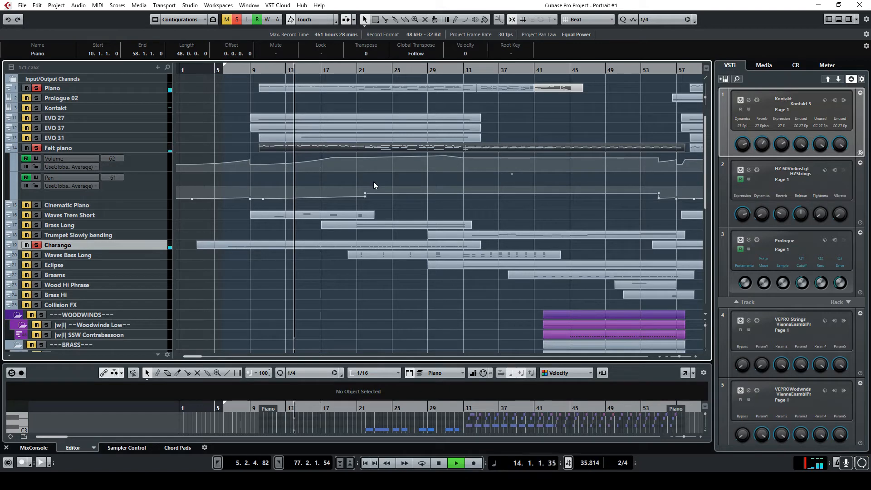
scroll(374, 190, "down", 6)
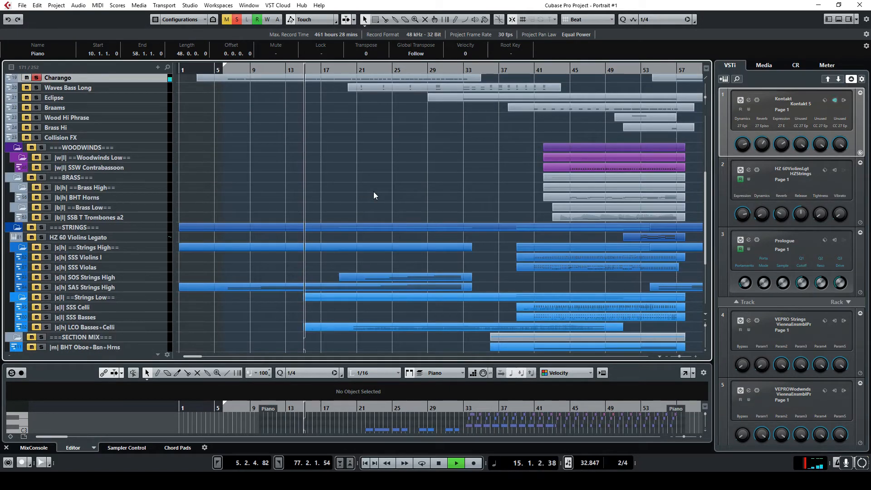
scroll(373, 193, "down", 4)
scroll(385, 198, "up", 8)
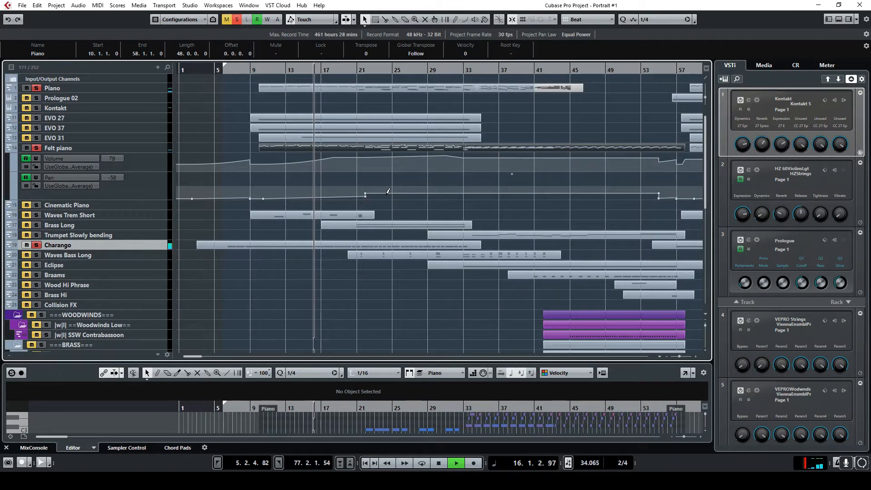
left_click(443, 463)
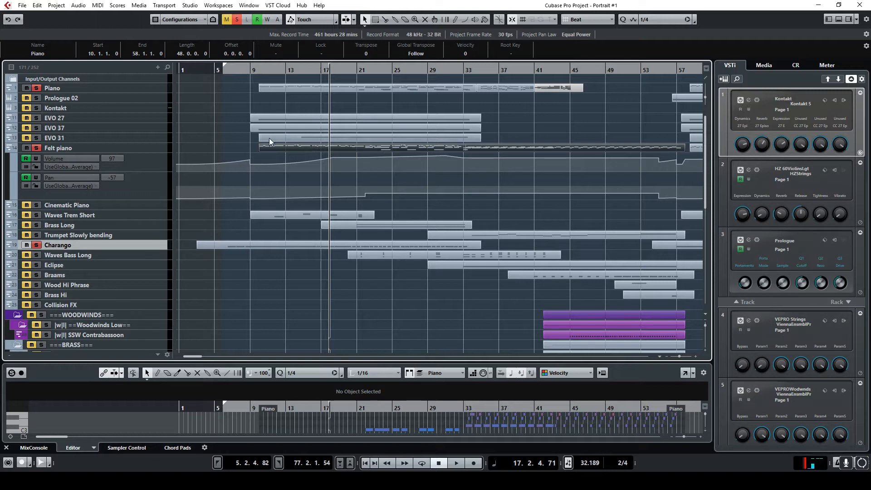
Step: Clear the existing solos, solo the EVO 27, EVO 37 and EVO 31 tracks, and play from bar 9
left_click(236, 19)
left_click(36, 118)
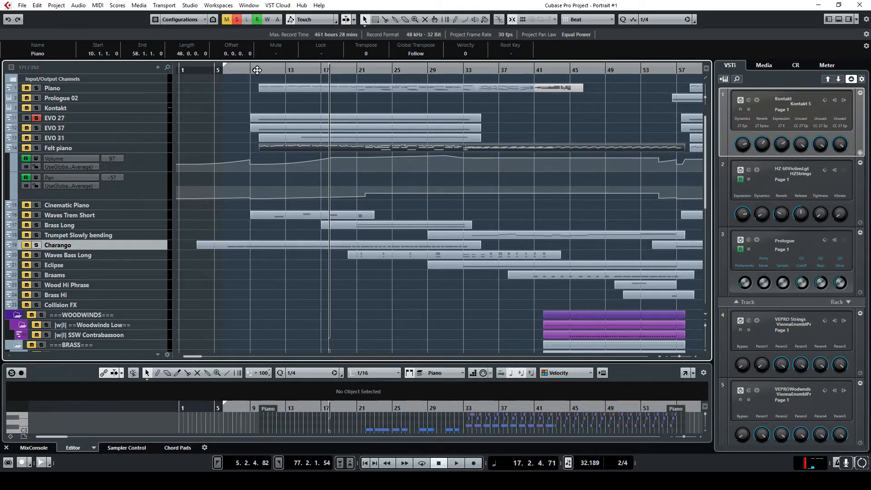
left_click(257, 71)
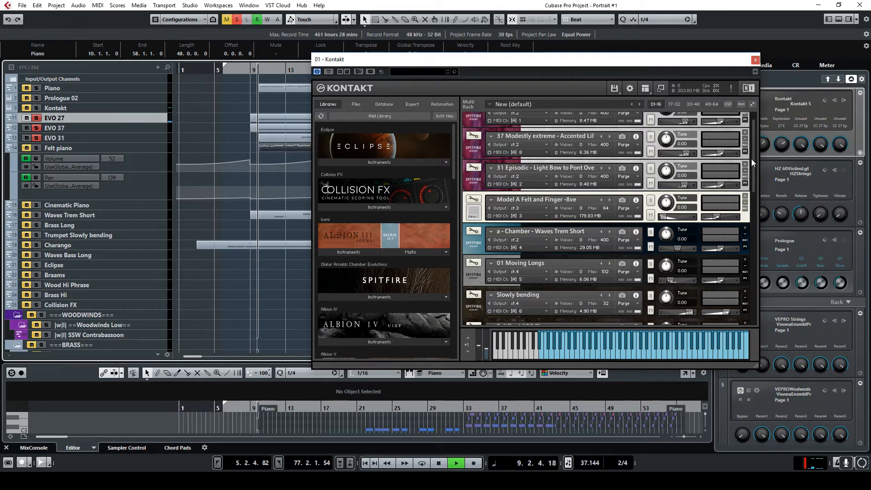
Step: View the three EVO patches in the Kontakt rack while their tracks play
scroll(752, 163, "up", 2)
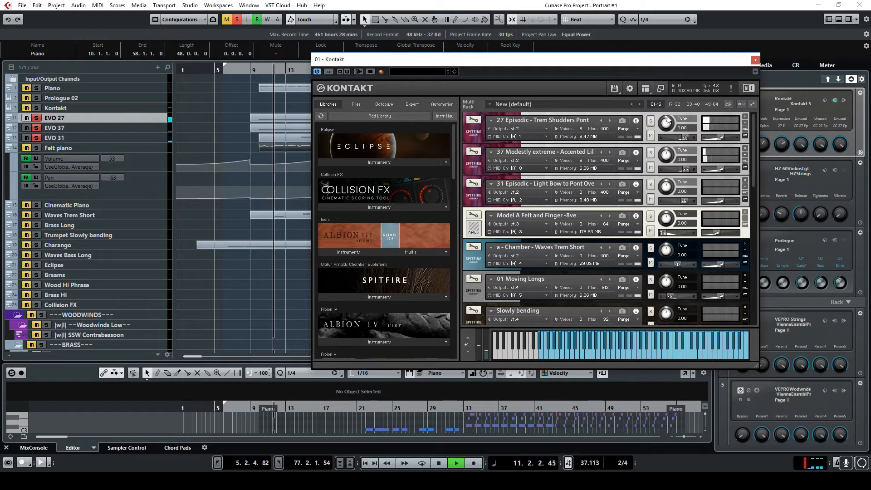
left_click_drag(550, 65, 561, 50)
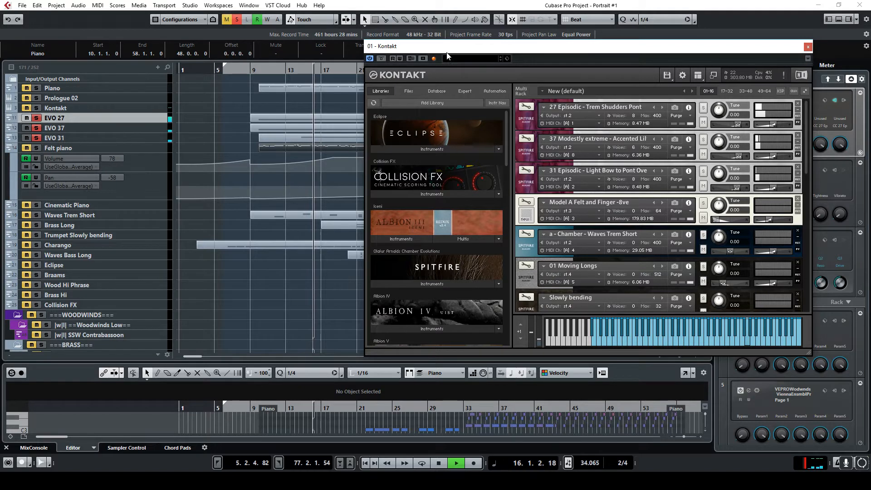
Step: Move the Kontakt window off the arrangement, select the EVO parts together and open them in the Key Editor
left_click_drag(447, 47, 540, 47)
left_click(330, 119)
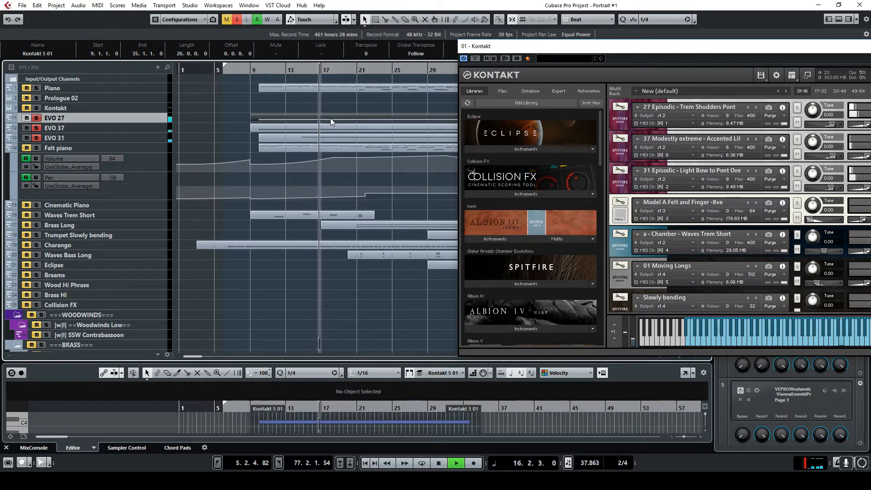
left_click(333, 128)
left_click(336, 134)
left_click(338, 127, "shift")
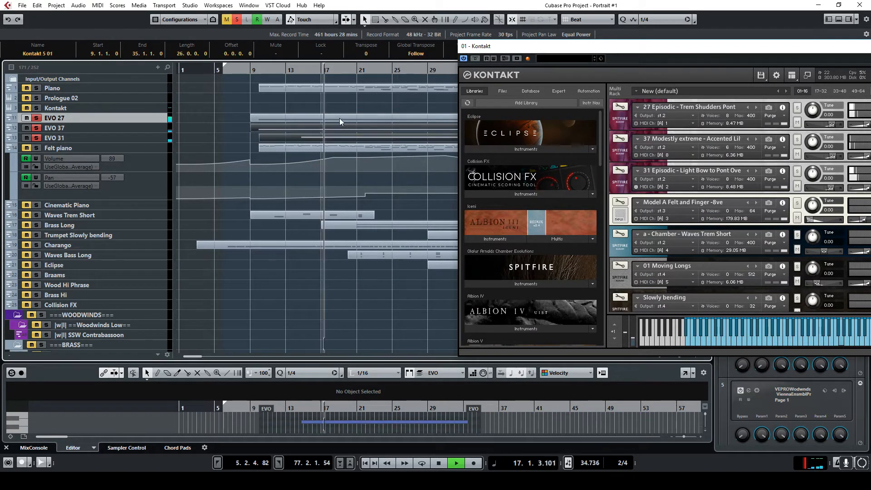
double_click(339, 118)
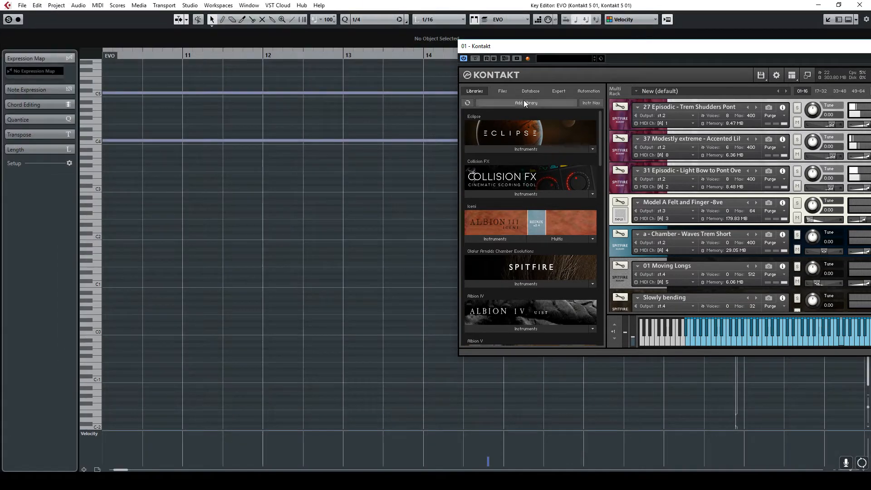
Step: Close the Kontakt window, examine the full length of the held EVO notes, and close the Key Editor
left_click_drag(836, 49, 649, 74)
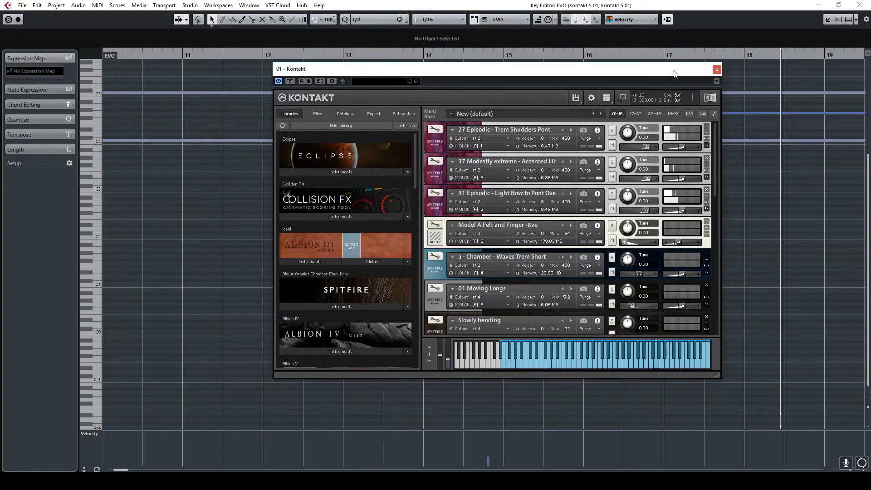
left_click(716, 70)
scroll(334, 160, "down", 3)
scroll(290, 157, "up", 5)
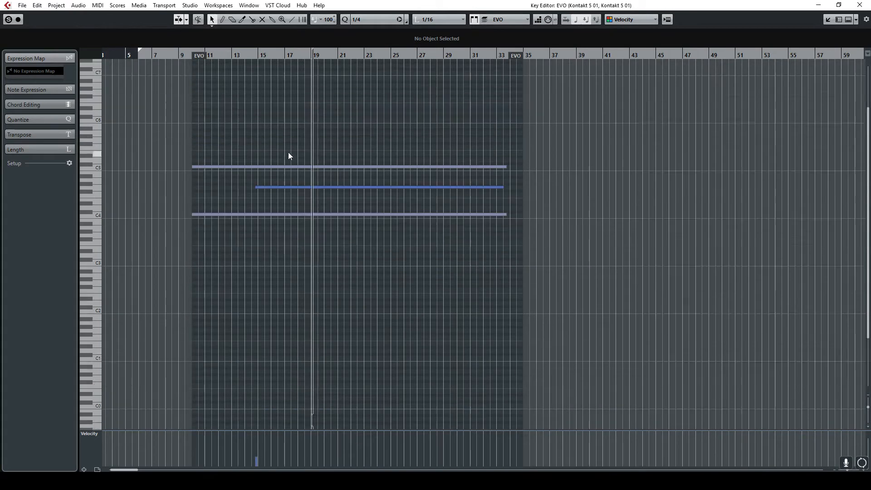
left_click(860, 5)
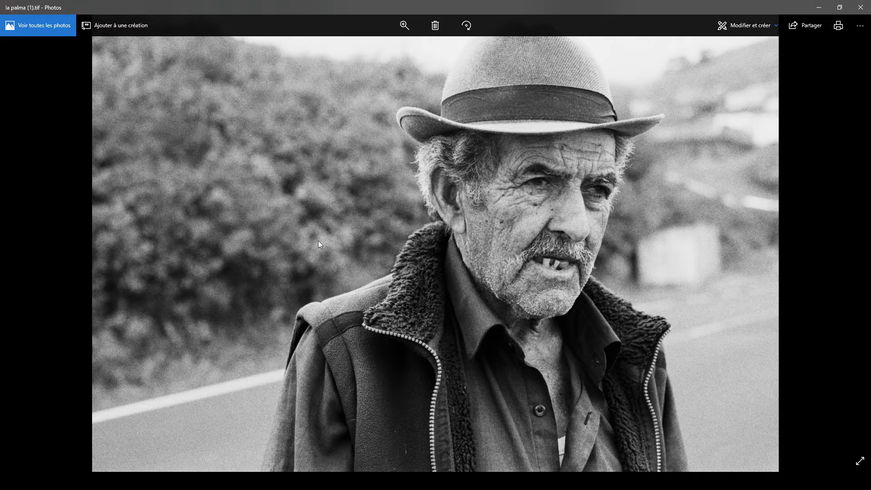
Step: Switch from the portrait photo back to Cubase, solo only the SA5 Strings High track, and play from about bar 6
left_click(822, 8)
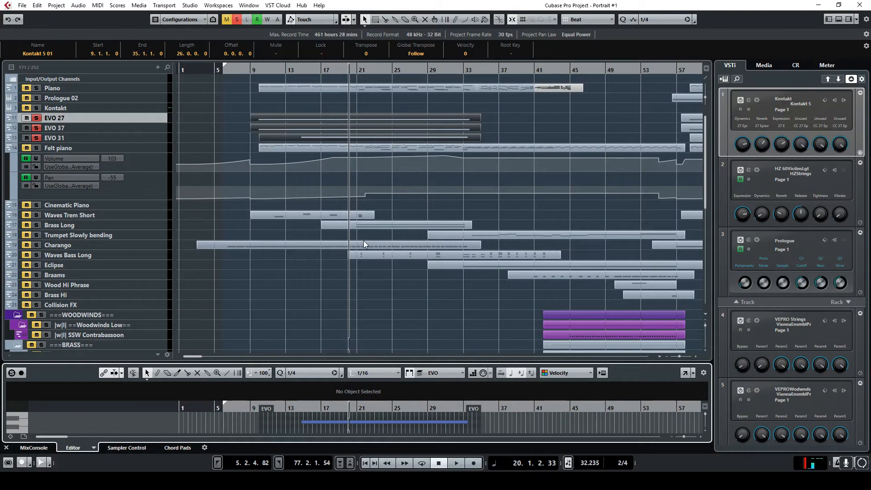
scroll(350, 239, "down", 3)
scroll(341, 206, "down", 12)
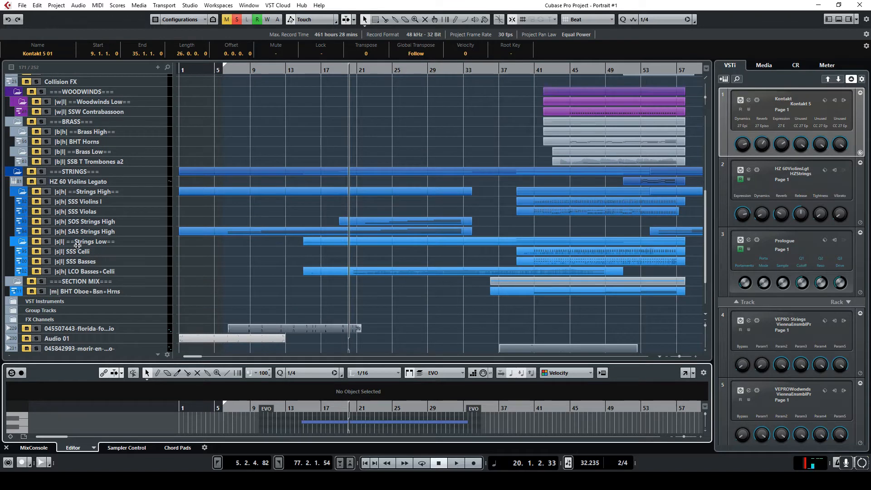
left_click(46, 231)
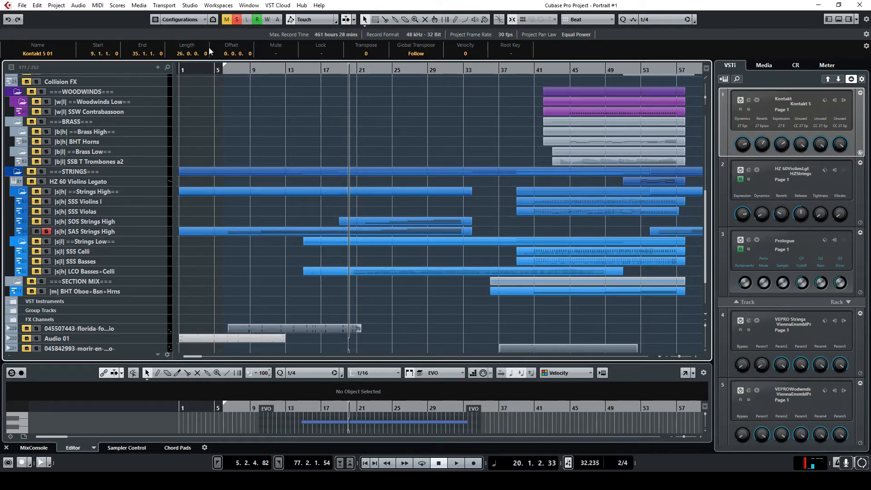
left_click(46, 232)
left_click(53, 230)
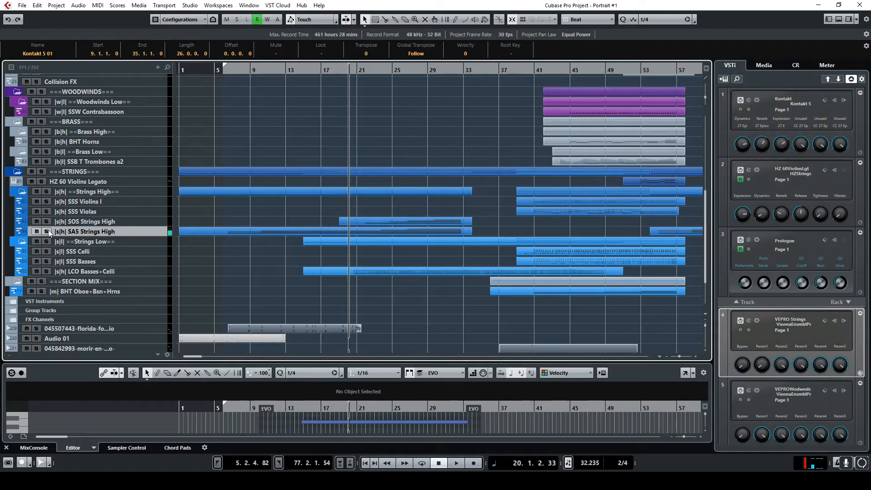
left_click(46, 232)
double_click(225, 71)
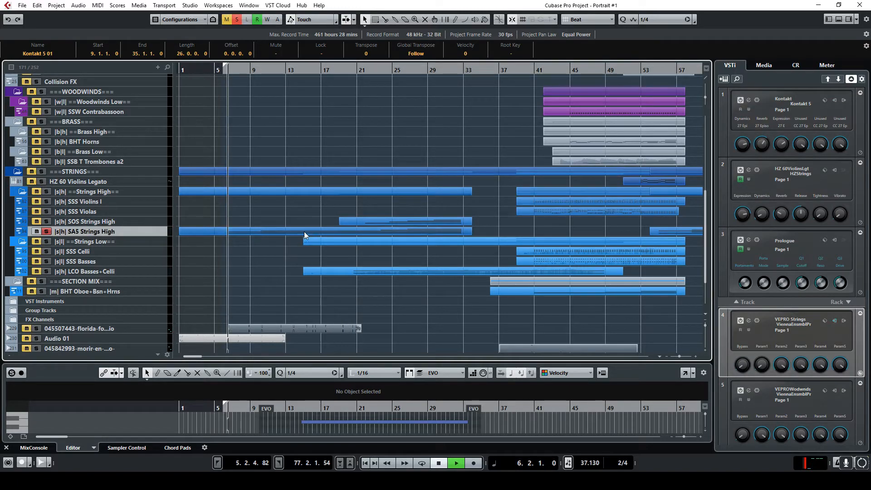
Step: Examine the SA5 Strings High notes and articulation lane in the Key Editor, close it, and stop playback
left_click(688, 374)
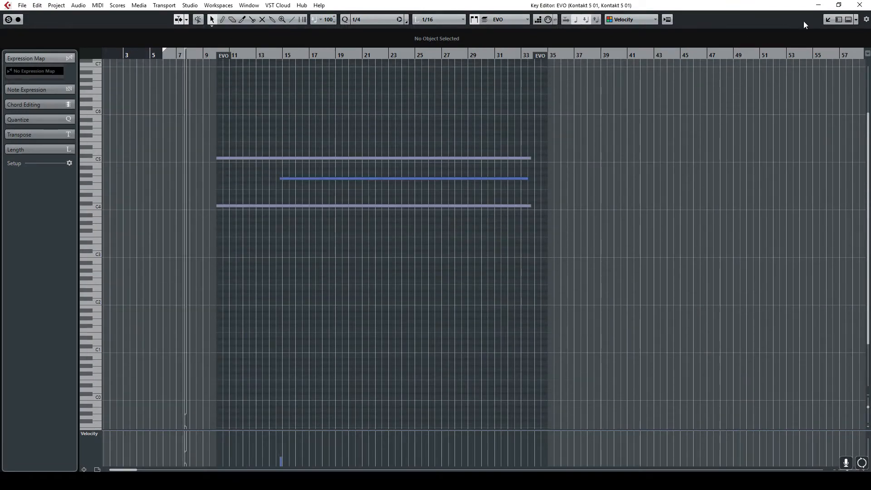
left_click(859, 6)
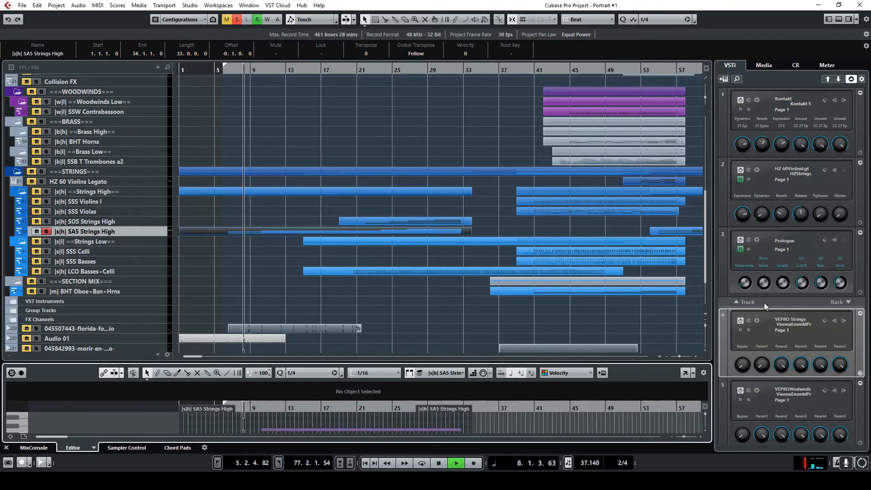
left_click(685, 374)
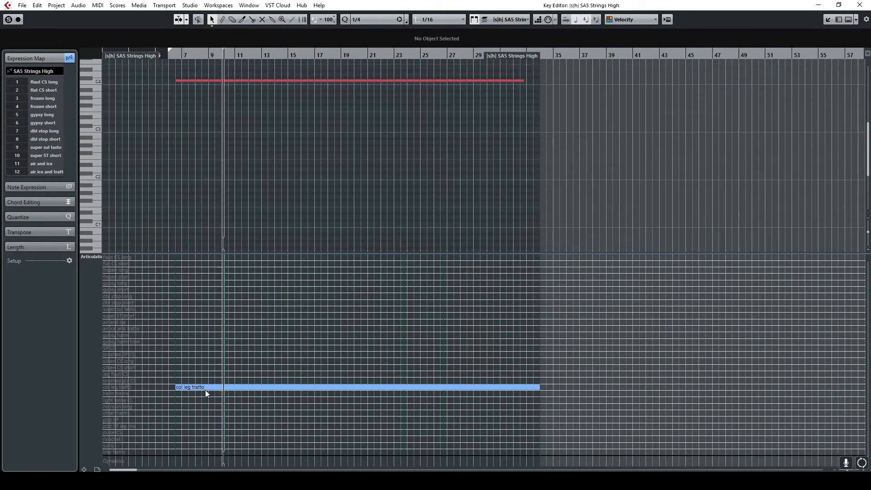
scroll(295, 215, "up", 3)
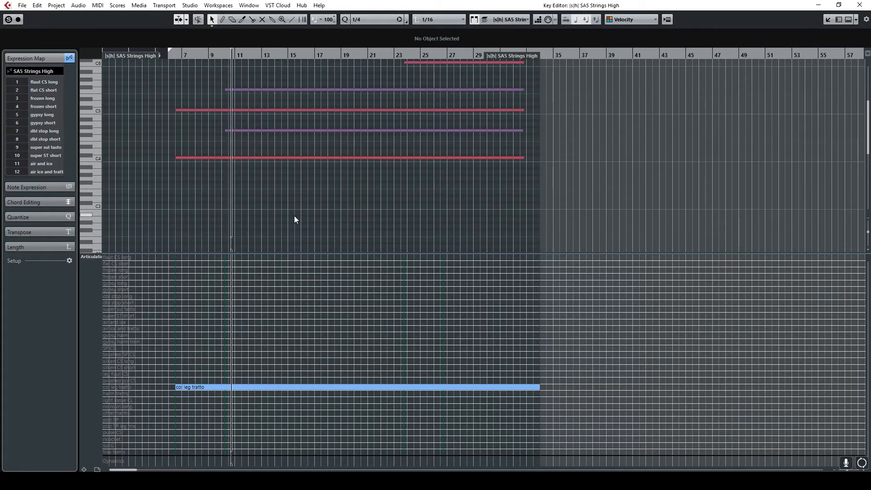
scroll(294, 216, "up", 2)
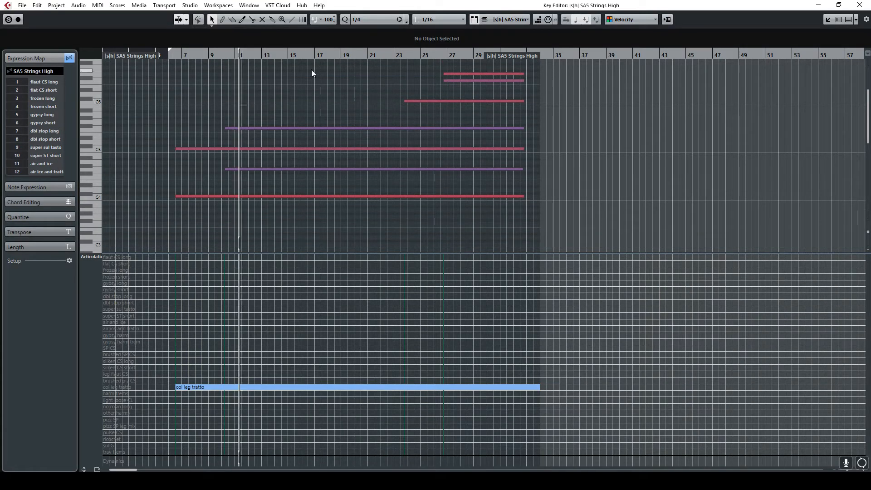
left_click(860, 6)
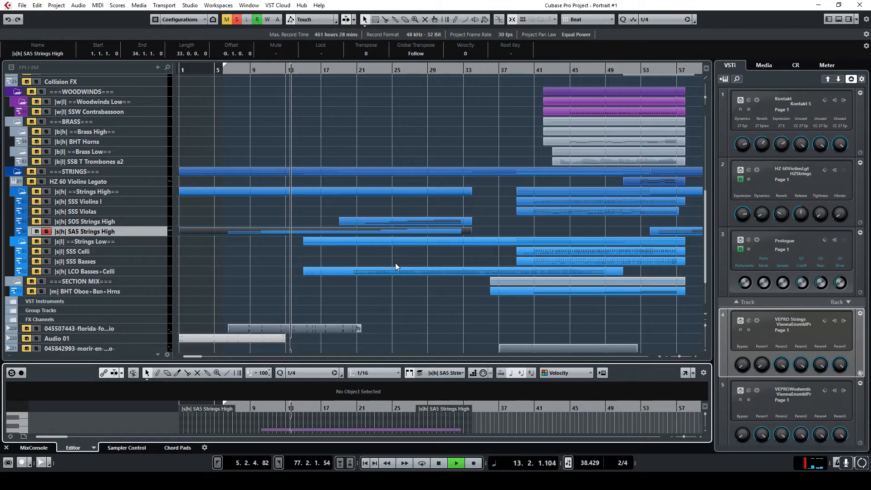
scroll(387, 232, "up", 6)
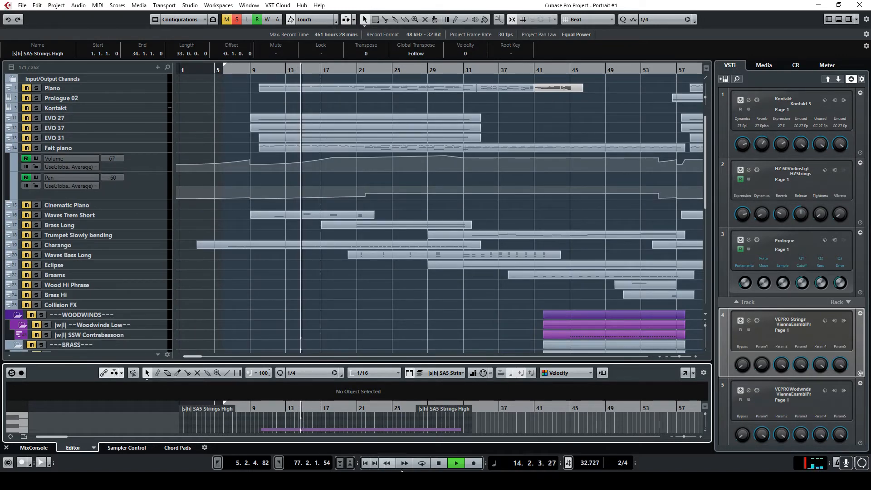
left_click(440, 462)
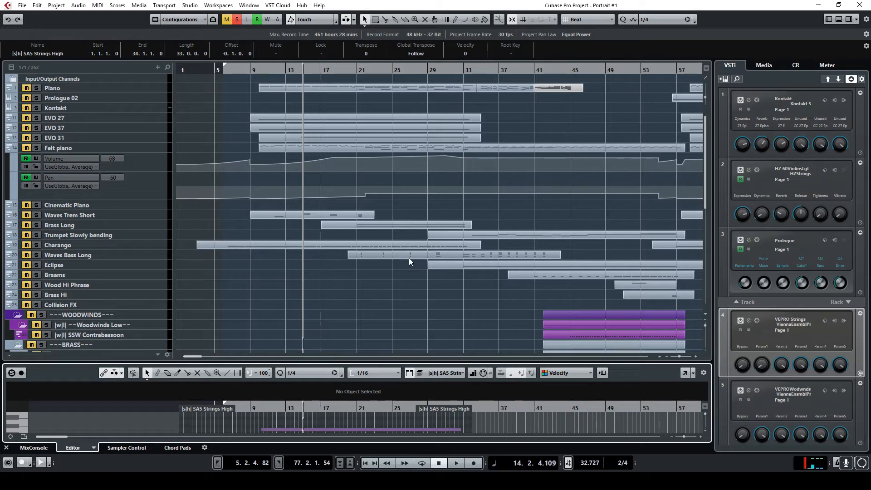
Step: Solo Waves Trem Short in place of SA5 Strings High, listen from about bar 11, and stop playback
scroll(408, 259, "down", 8)
scroll(409, 260, "up", 6)
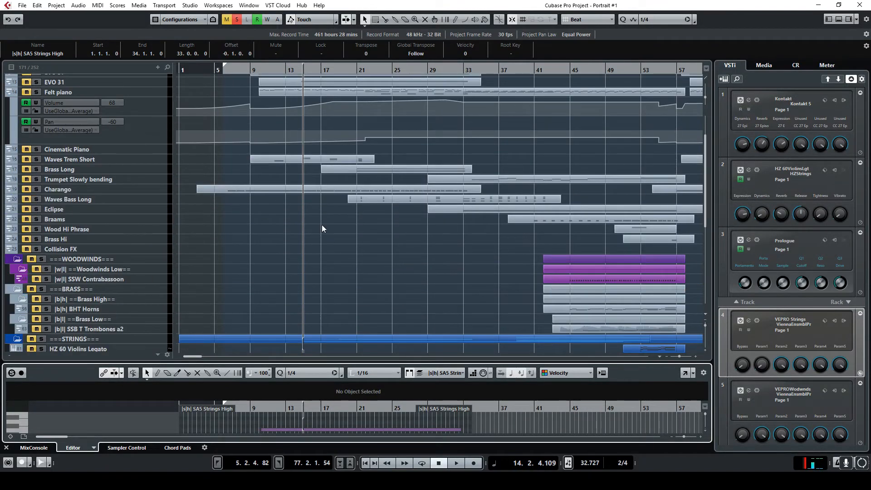
scroll(272, 168, "up", 2)
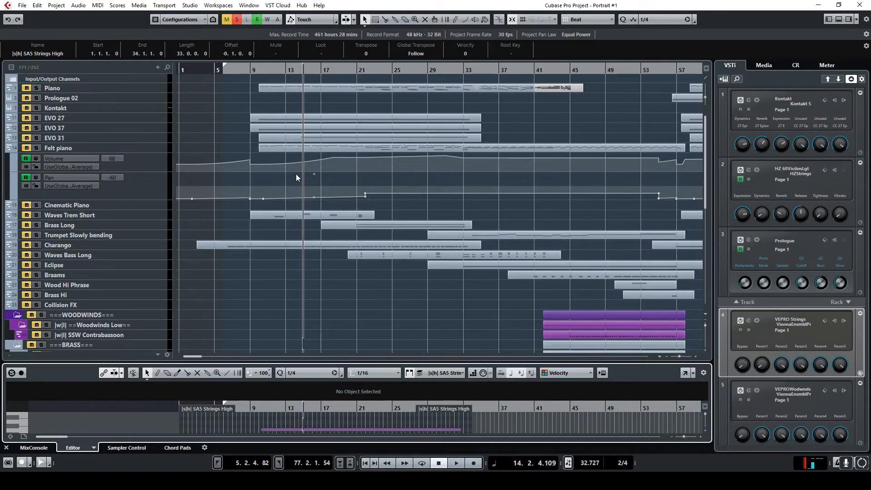
left_click(38, 215)
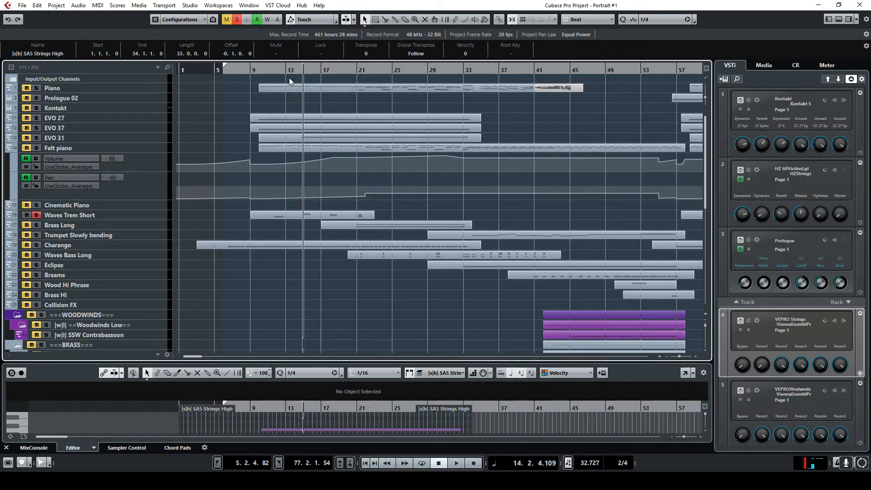
scroll(273, 244, "down", 10)
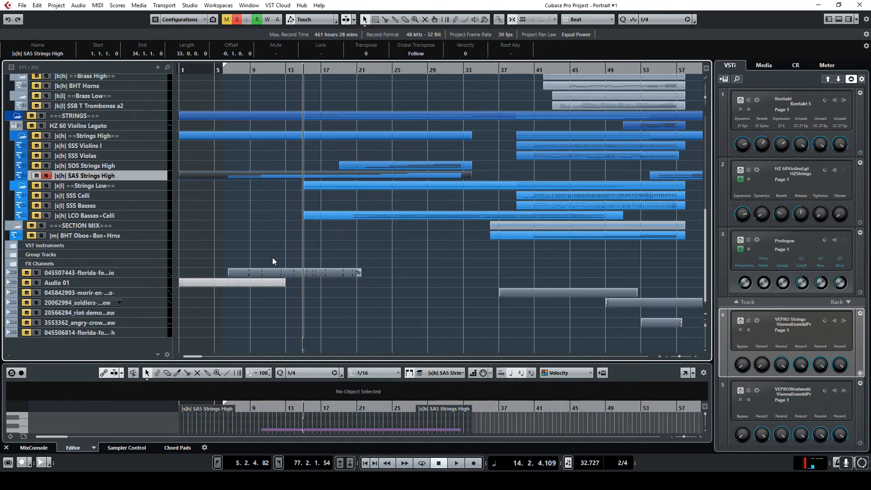
left_click(45, 176)
scroll(227, 141, "up", 10)
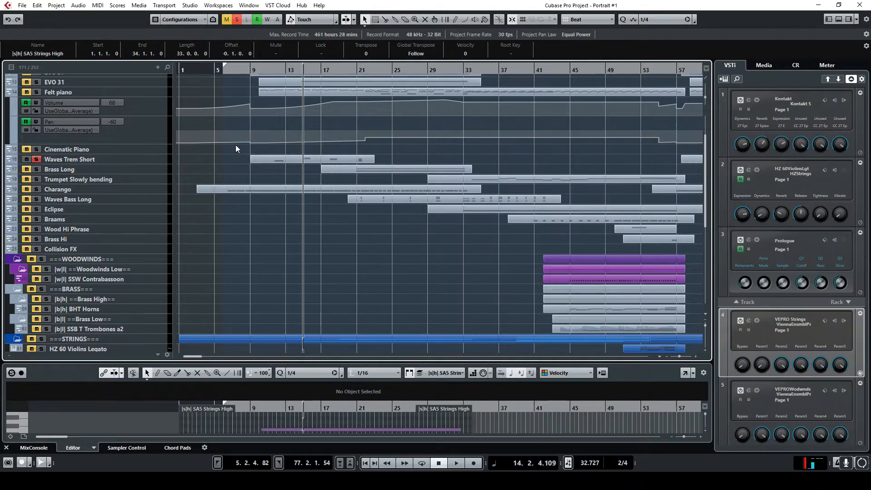
left_click(270, 71)
key("space")
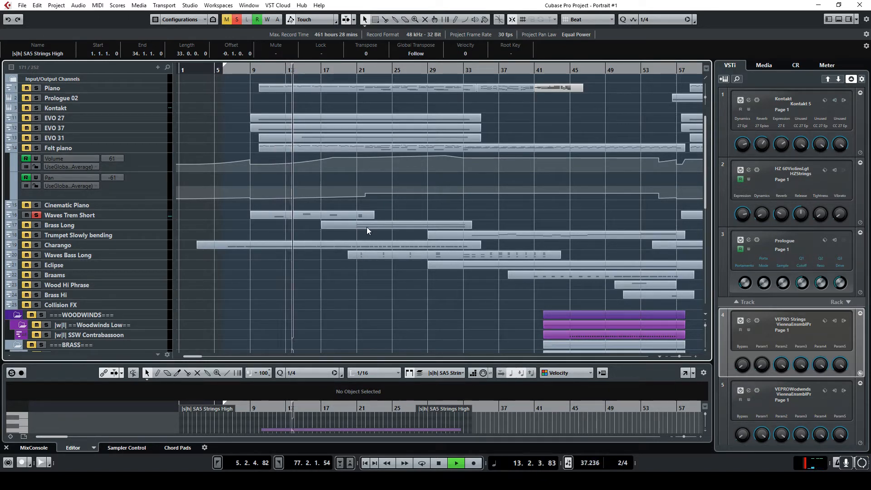
left_click(439, 464)
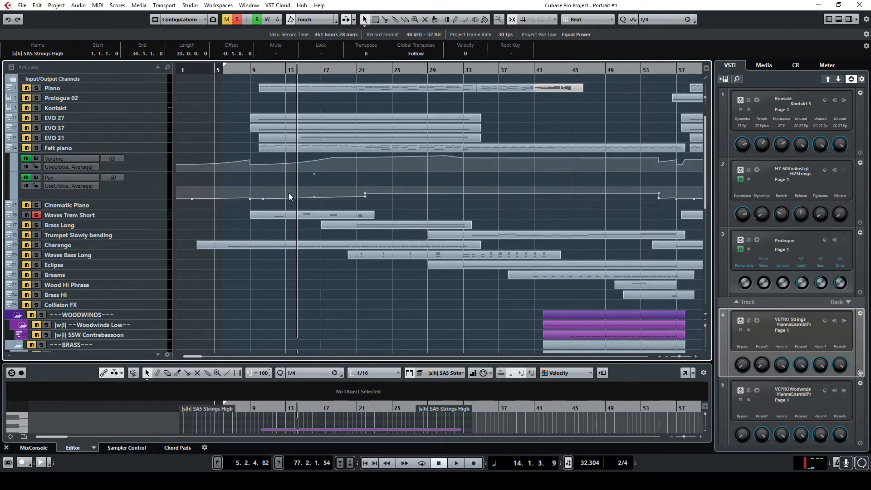
Step: Clear all solos and mute the first three audio tracks: 045507443-florida, Audio 01 and 045842993-morir-en
scroll(289, 198, "down", 6)
scroll(289, 201, "up", 3)
left_click(237, 20)
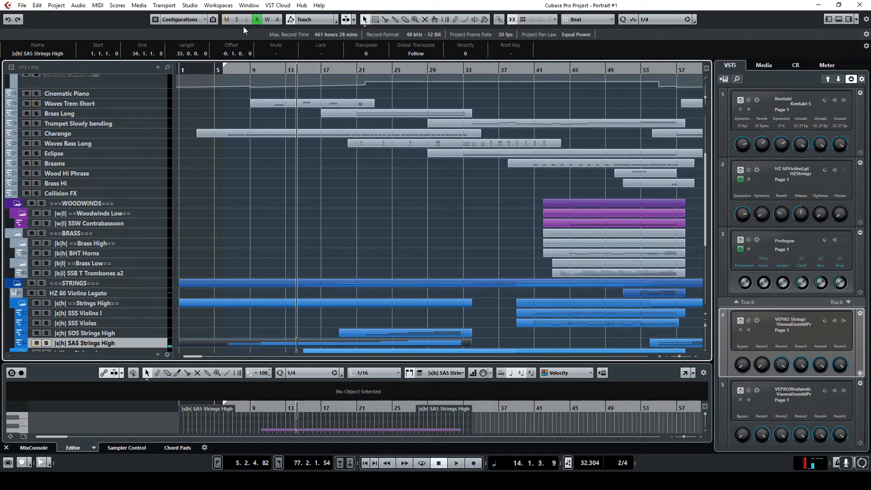
scroll(306, 219, "up", 3)
scroll(298, 247, "down", 8)
left_click(263, 251)
left_click(26, 273)
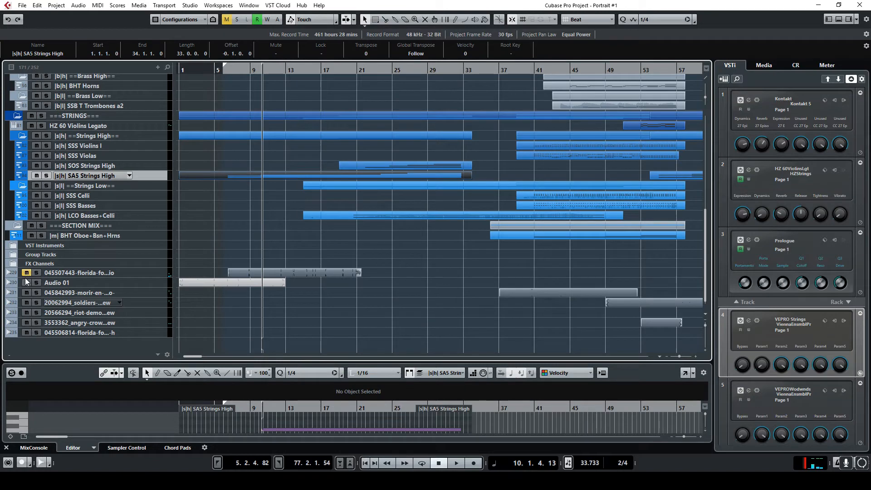
left_click(26, 283)
left_click(27, 294)
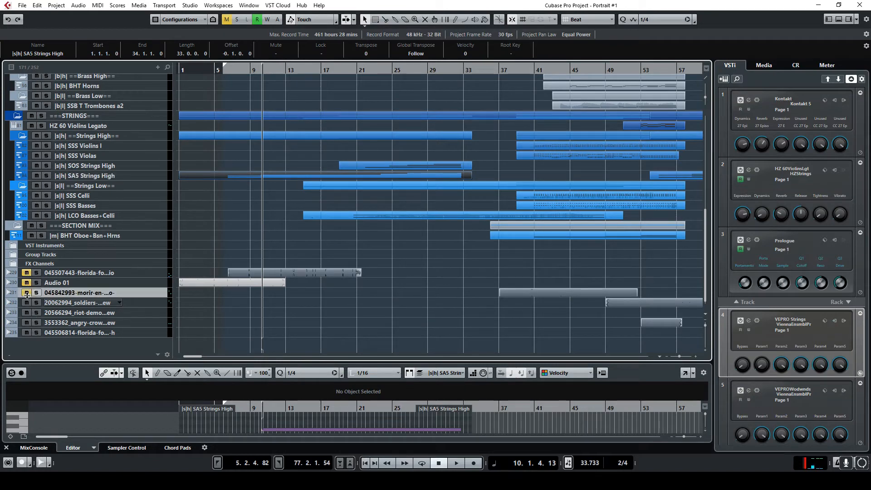
Step: Play the full arrangement from about bar 6 with the three audio tracks muted
scroll(283, 204, "up", 15)
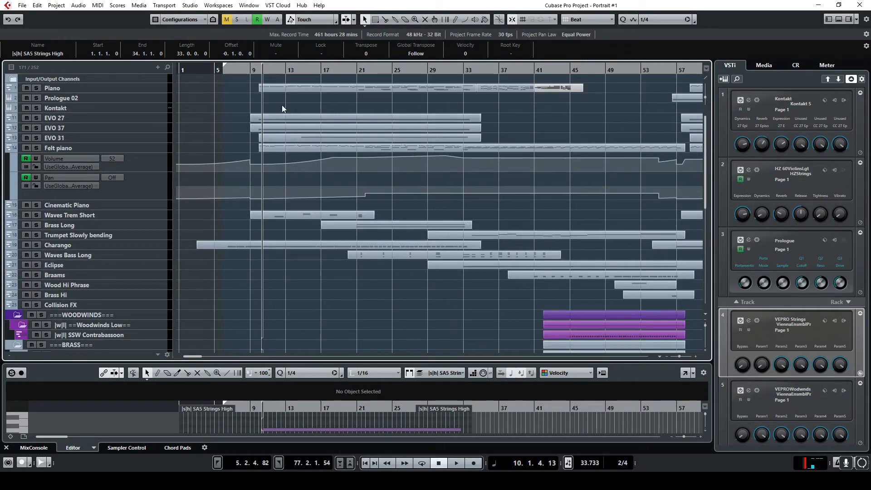
left_click(250, 70)
left_click(223, 70)
key("space")
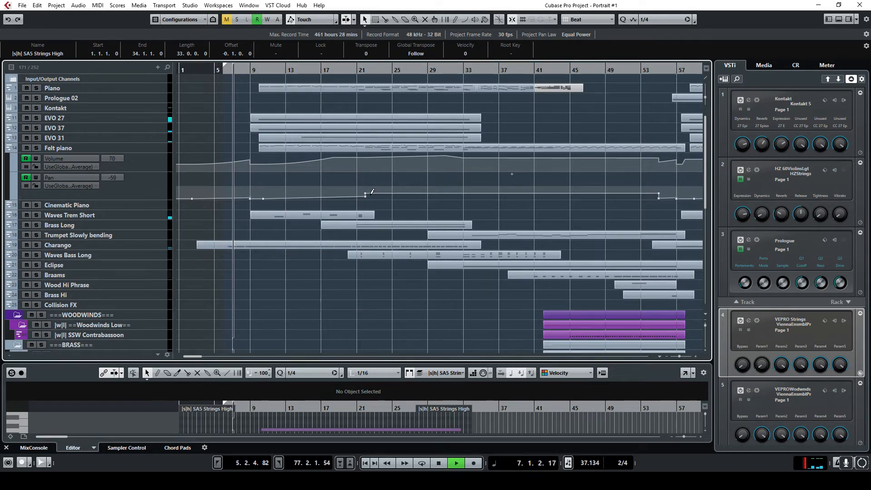
Step: Deselect the current part and look through the instrument and string tracks while the arrangement plays
scroll(353, 200, "down", 8)
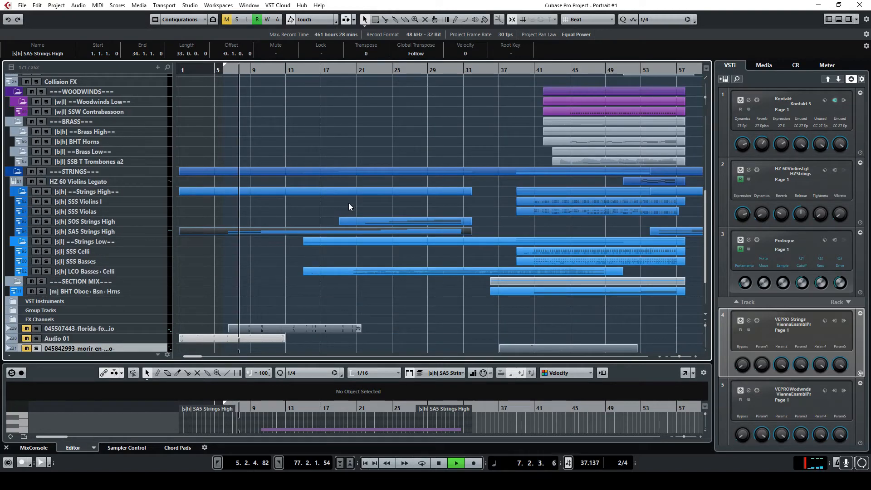
left_click(304, 208)
scroll(345, 207, "up", 8)
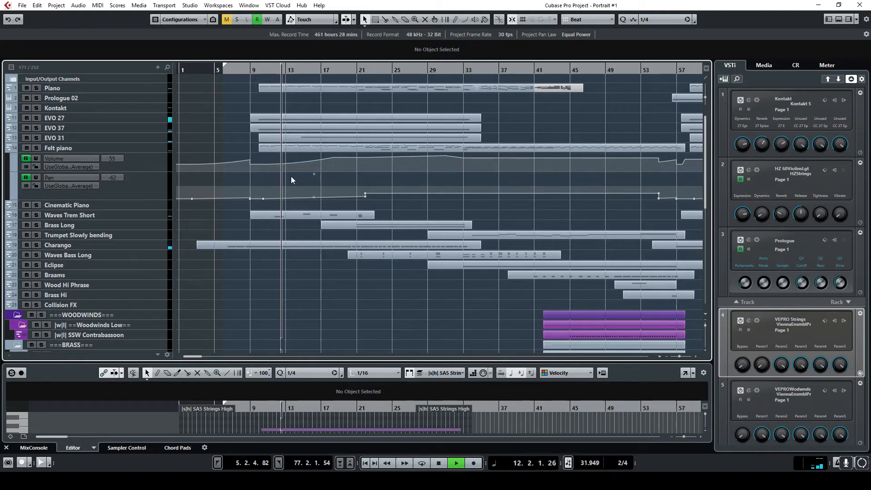
scroll(291, 177, "down", 2)
scroll(293, 187, "down", 1)
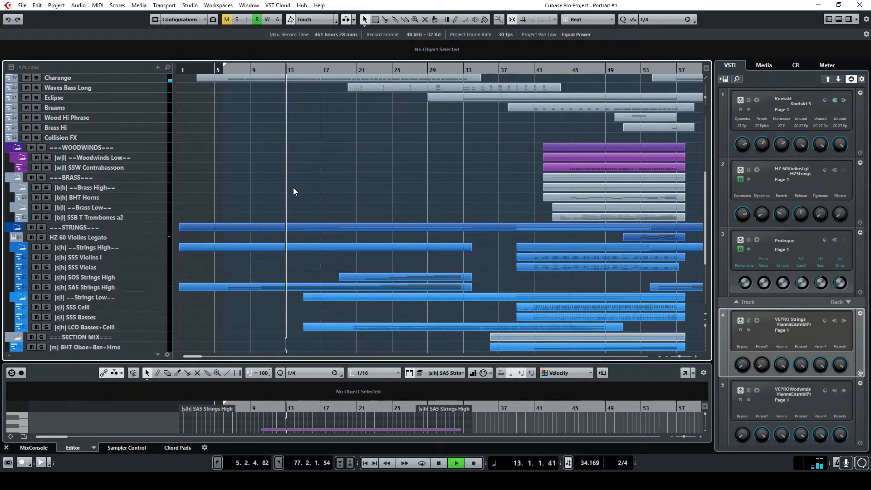
scroll(293, 187, "down", 1)
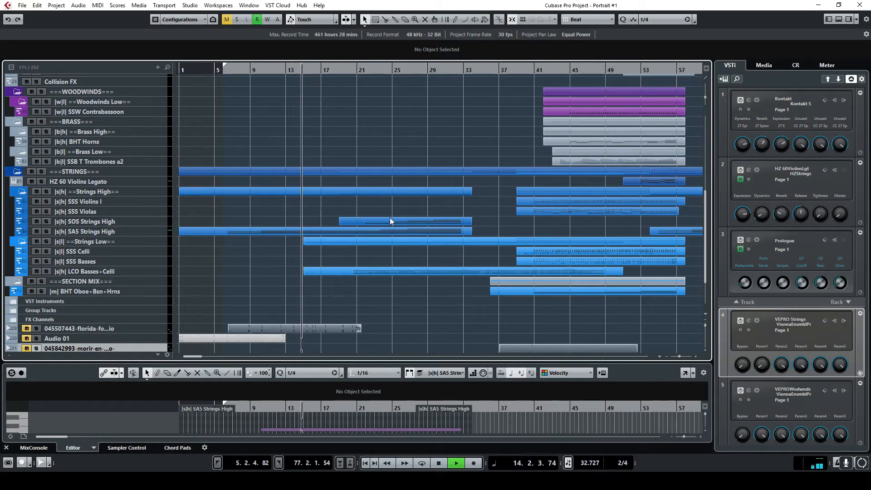
Step: Look back over the upper instrument tracks during the full arrangement's playback and stop it at about bar 21
scroll(390, 218, "up", 6)
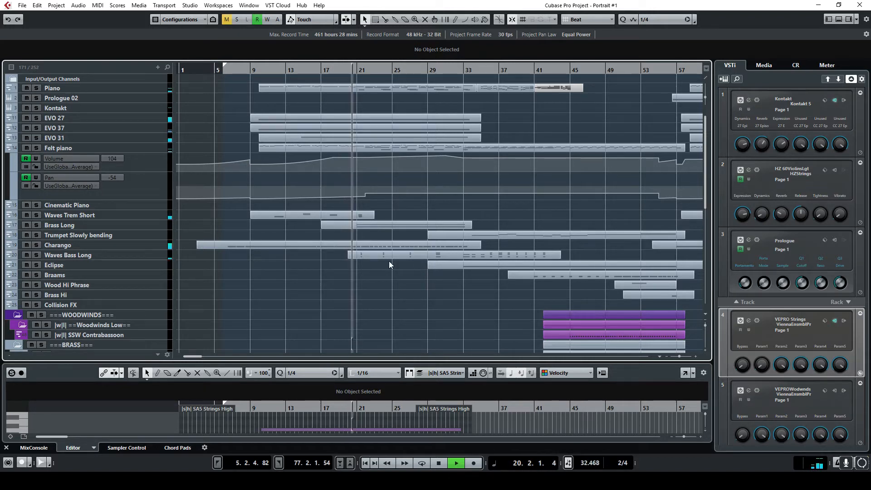
left_click(441, 466)
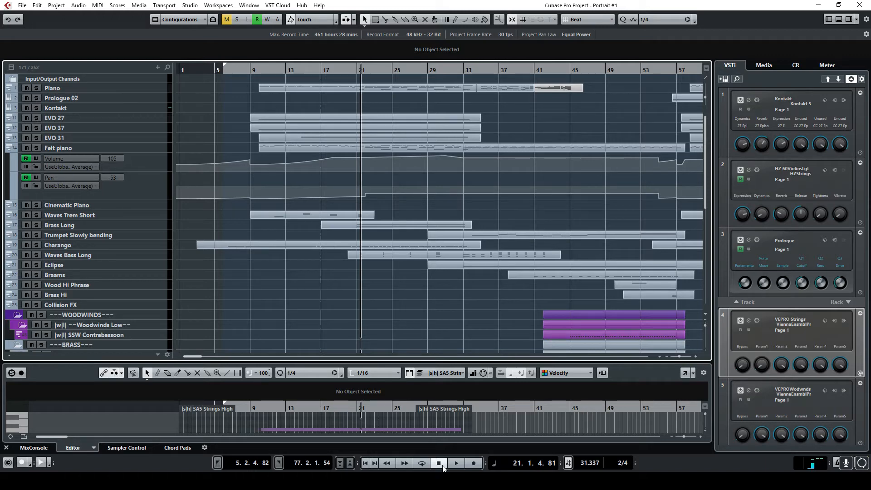
right_click(443, 468)
key("Escape")
Step: Open the Piano part starting at bar 10 in a separate Key Editor window and select its low notes around C0 and C1
left_click(386, 89)
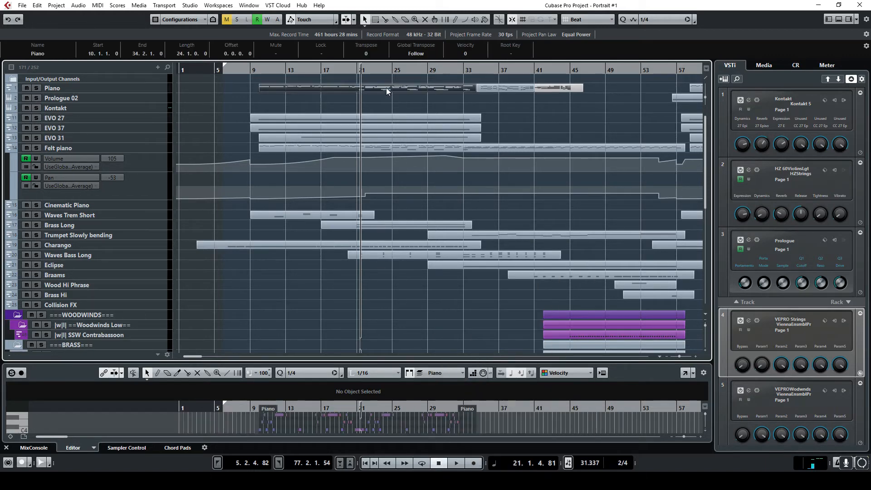
left_click(685, 373)
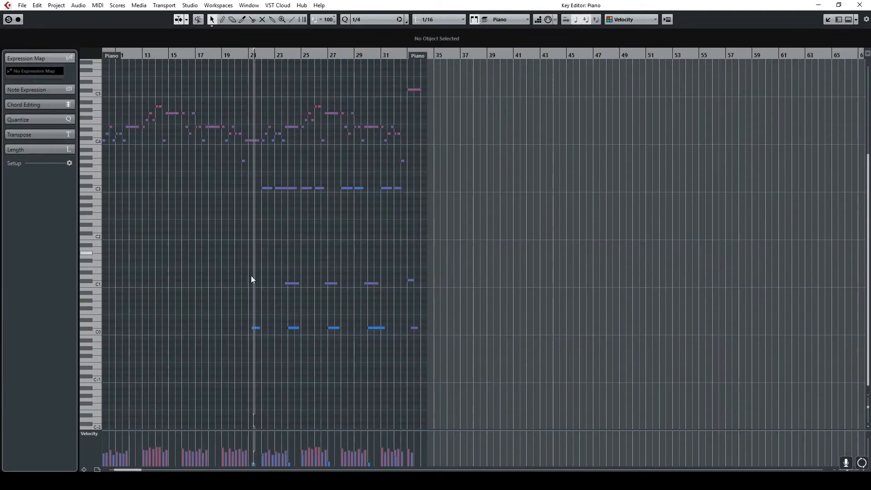
left_click_drag(247, 273, 420, 345)
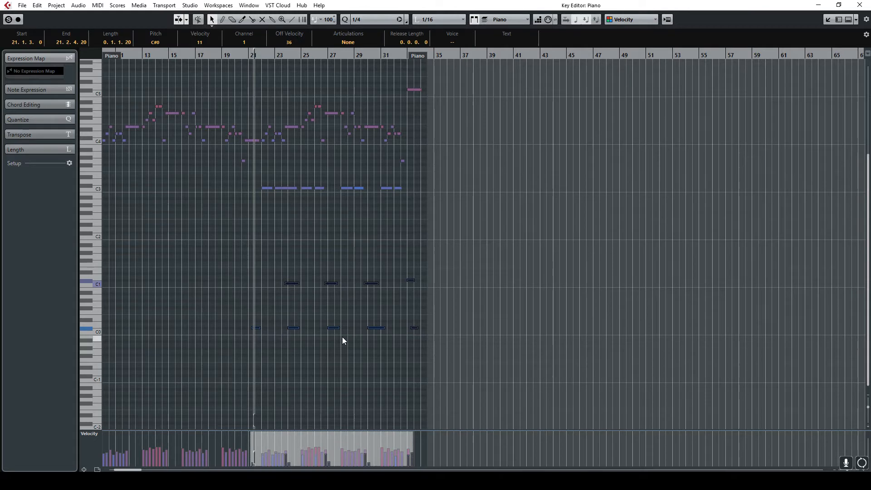
Step: Listen to the Piano part from about bar 20, close its Key Editor window and stop playback
left_click(236, 55)
key("space")
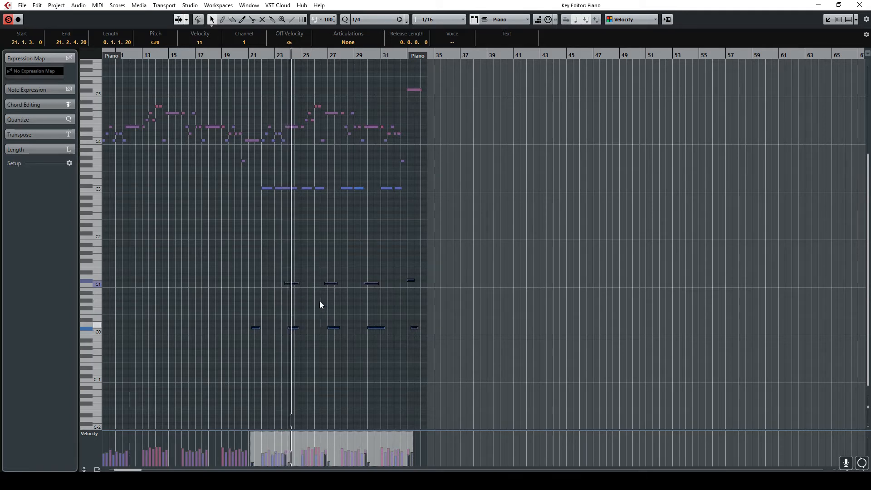
left_click(859, 5)
left_click(439, 464)
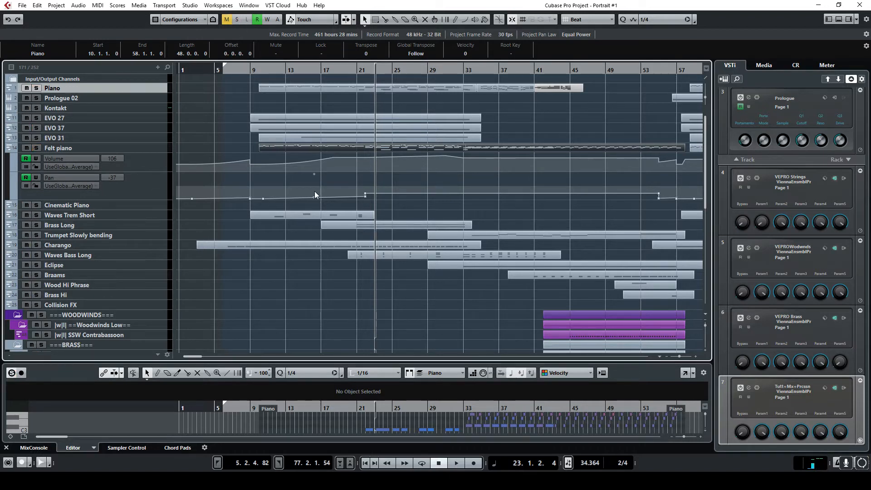
Step: Solo the Brass Long track and play it from about bar 21
left_click(37, 225)
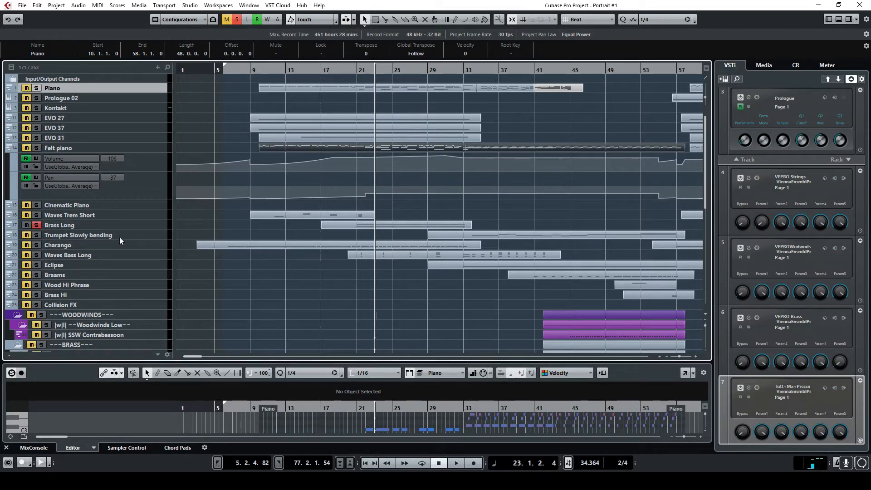
left_click(358, 72)
key("space")
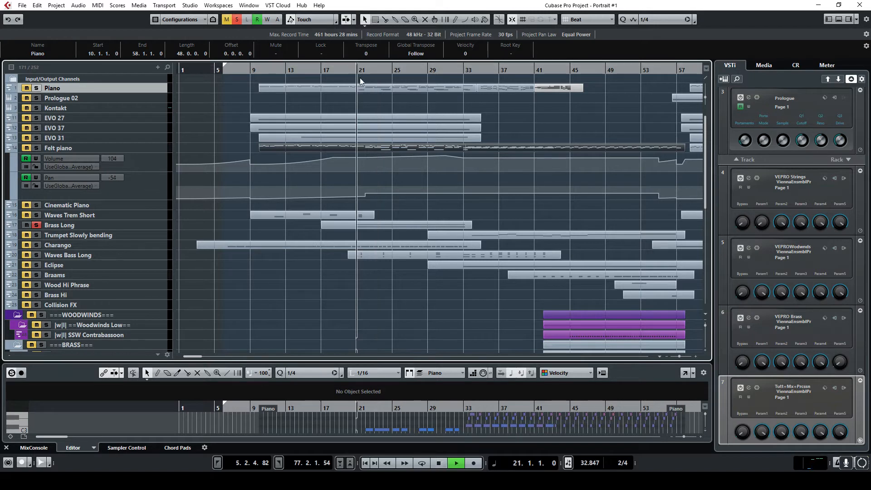
Step: Show the Brass Long part's notes in an enlarged lower-zone editor and display the track's used automation
left_click(378, 224)
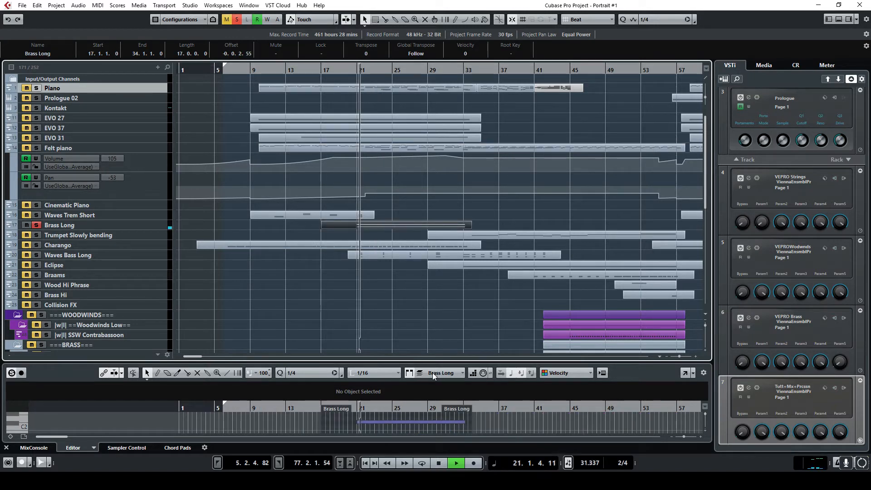
left_click_drag(428, 363, 430, 317)
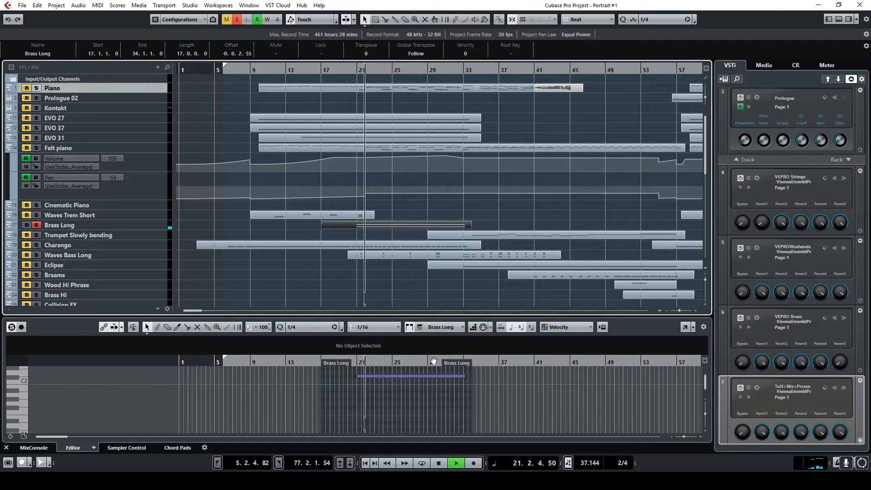
scroll(434, 391, "up", 2)
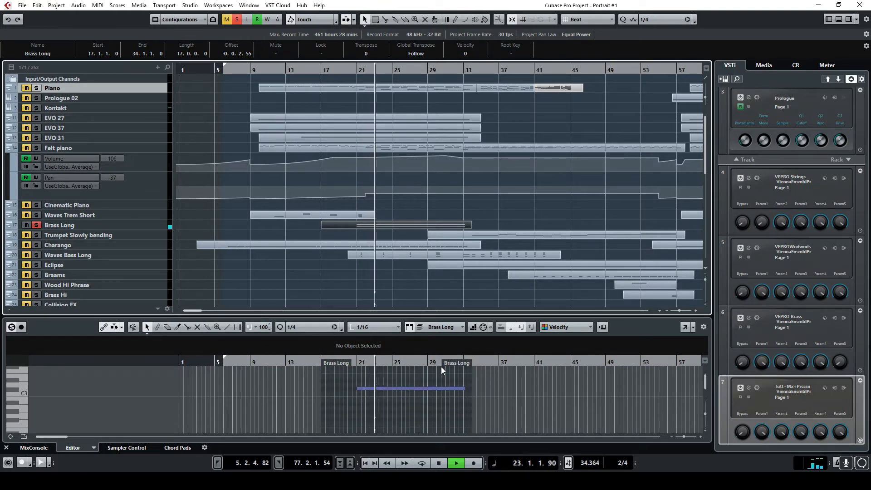
right_click(155, 226)
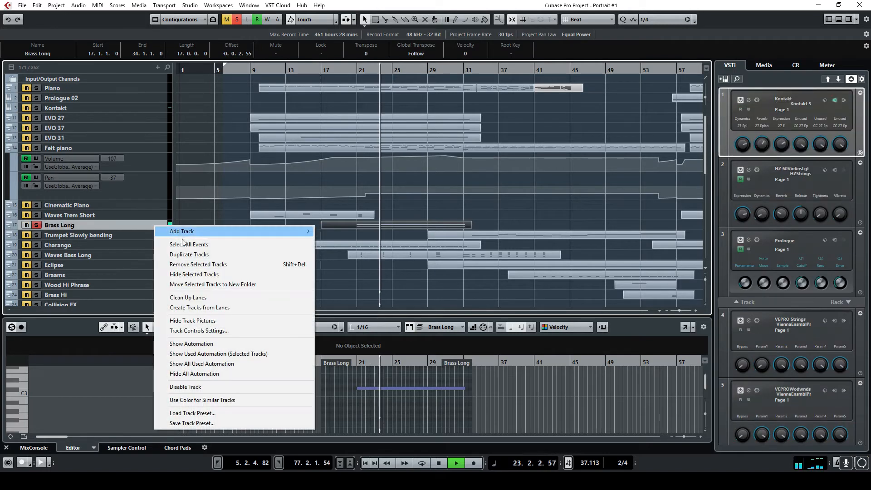
left_click(207, 353)
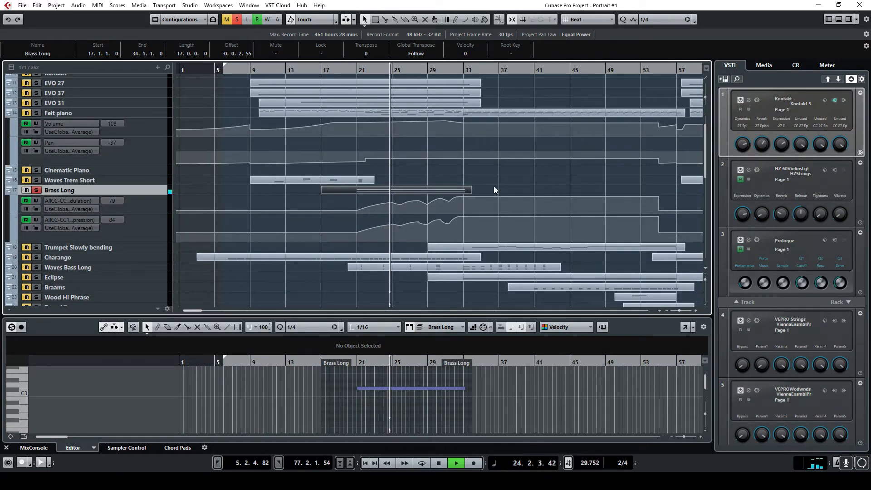
Step: Add Waves Bass Long and Charango to the solo during playback to hear them with Brass Long
scroll(390, 256, "down", 2)
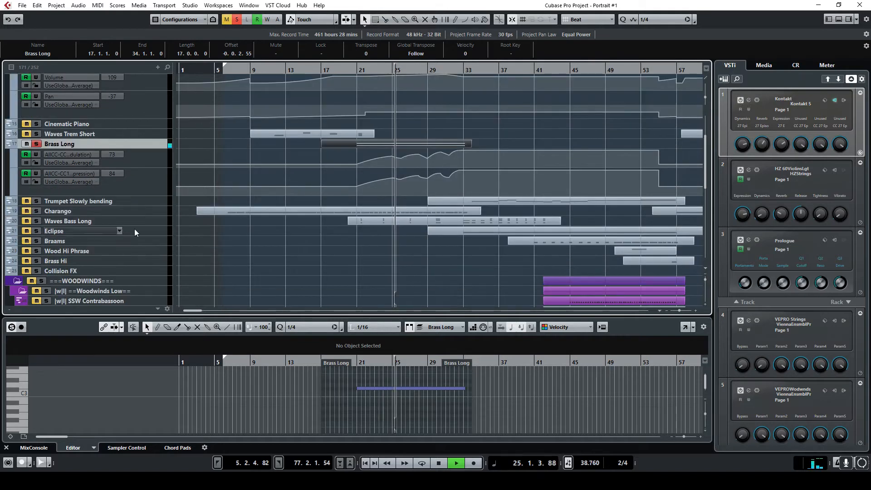
left_click(36, 221)
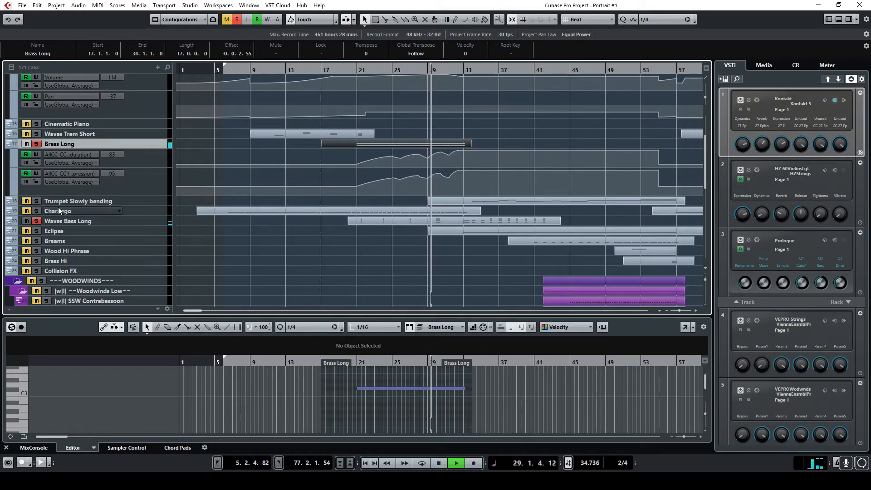
left_click(37, 211)
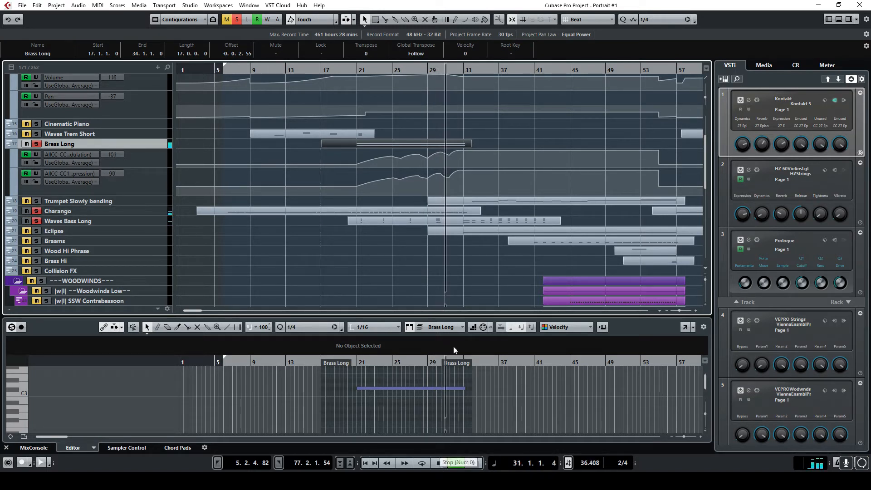
Step: Solo the SOS Strings High track and play from about bar 21
scroll(462, 238, "down", 8)
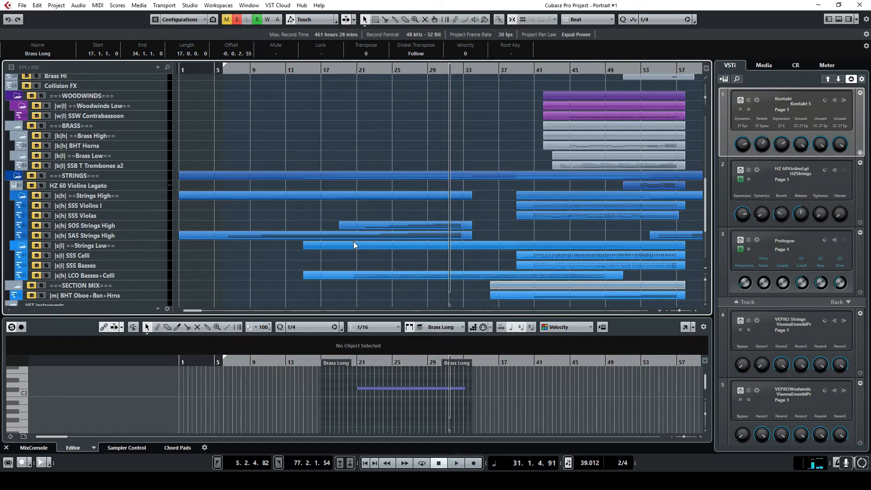
left_click(47, 225)
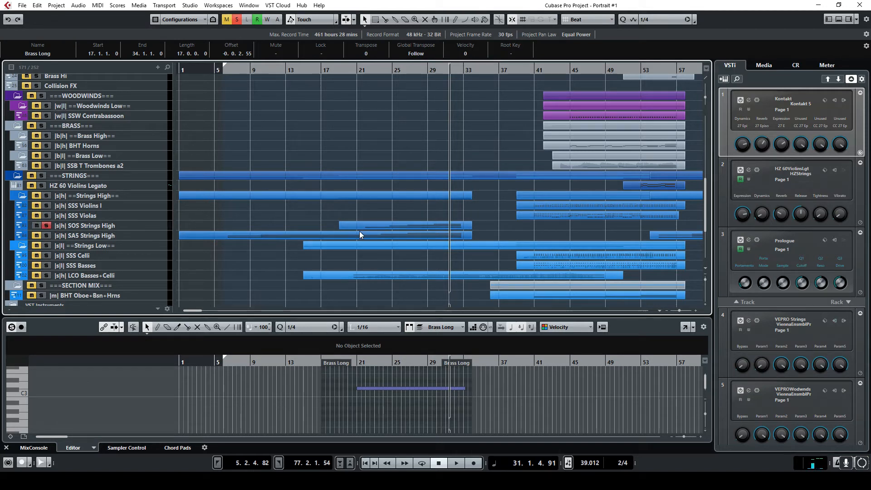
left_click(361, 70)
key("space")
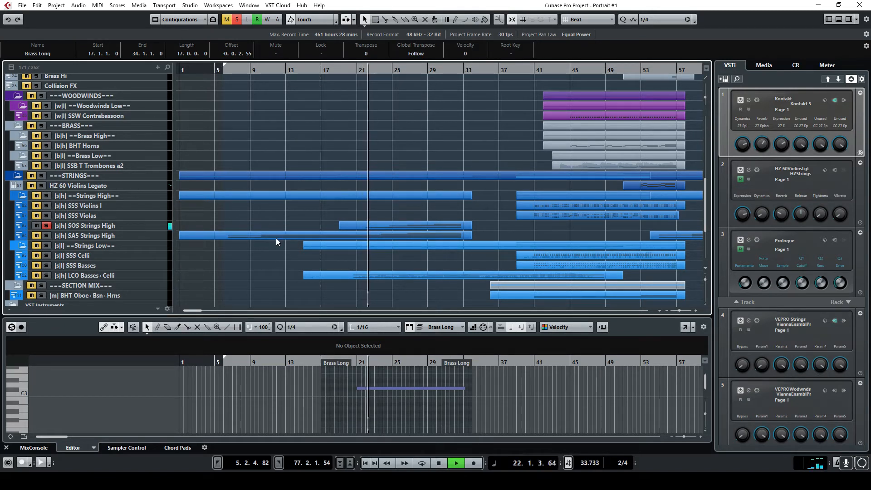
Step: Examine the SOS Strings High part's notes in a separate Key Editor window, close the window and stop playback
left_click(377, 226)
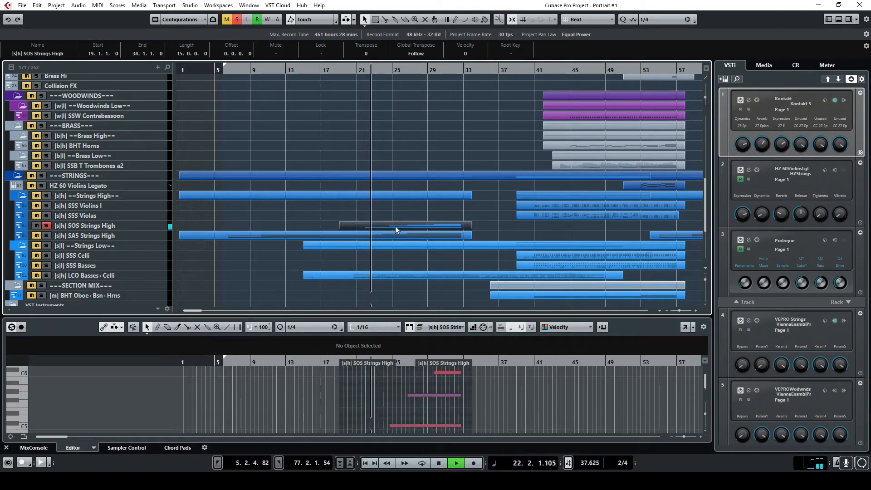
left_click(685, 328)
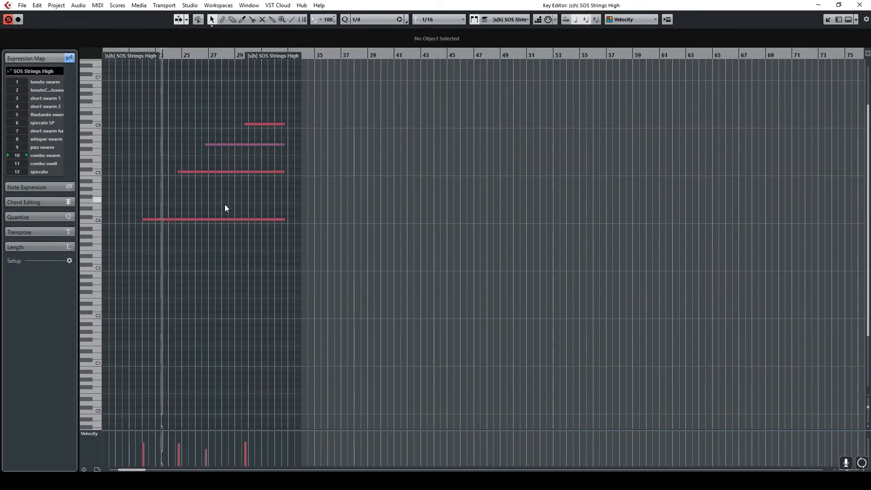
scroll(227, 211, "up", 3)
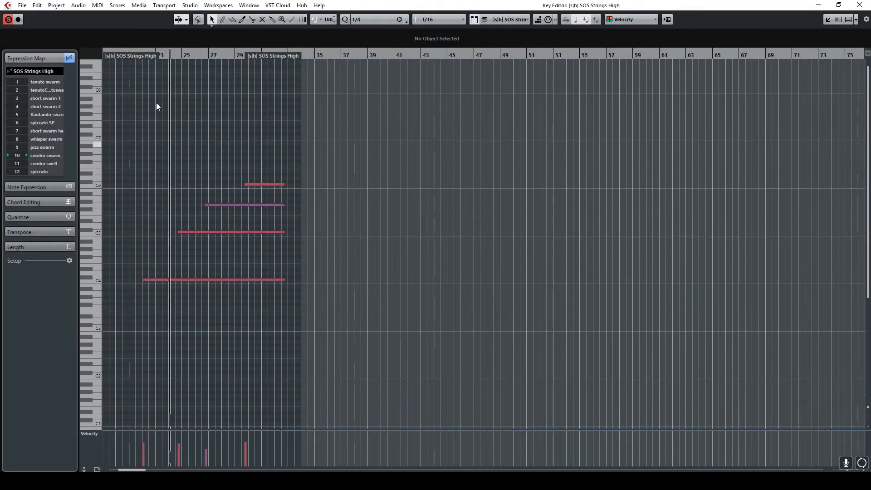
left_click(859, 5)
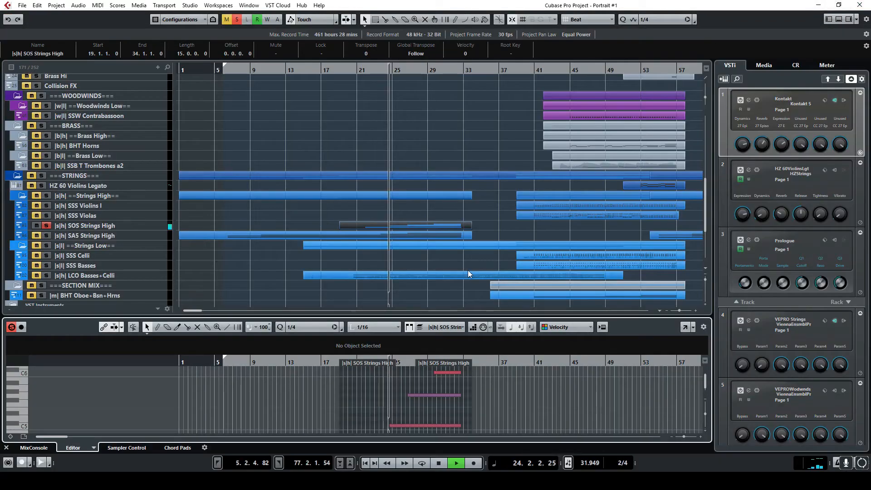
scroll(447, 257, "down", 4)
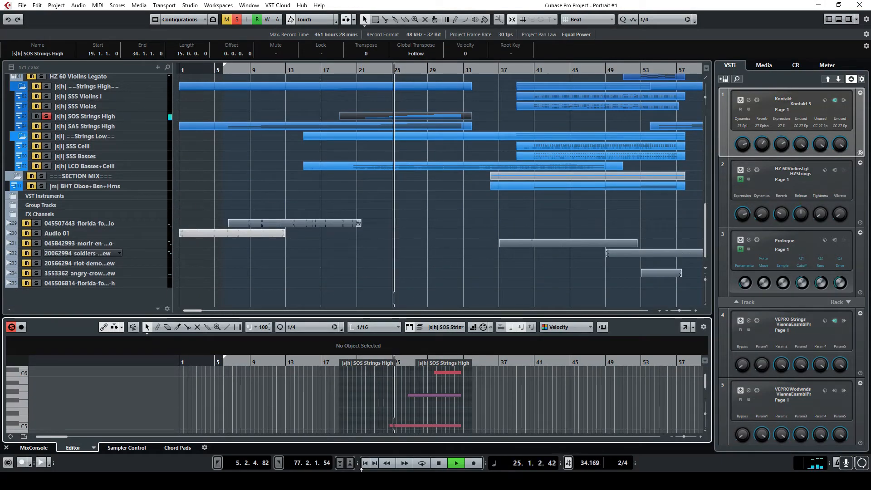
key("space")
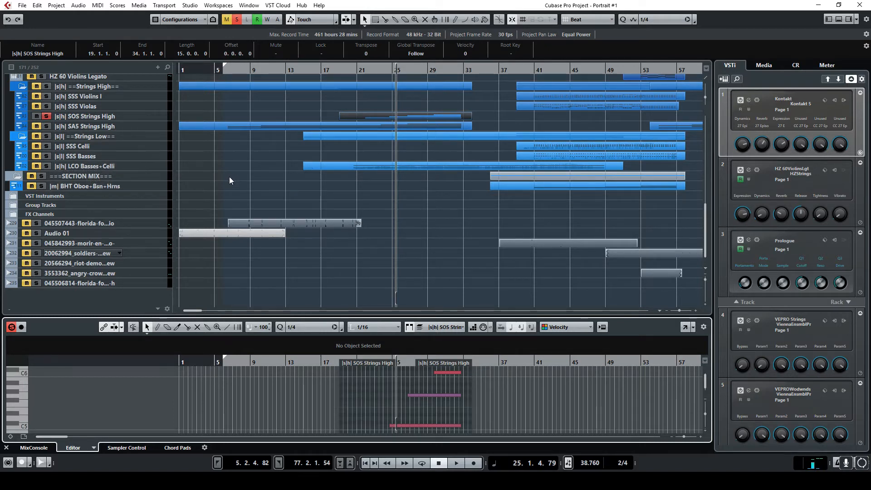
Step: Clear all solos, solo LCO Basses+Celli and start playback from about bar 20
left_click(238, 20)
left_click(47, 166)
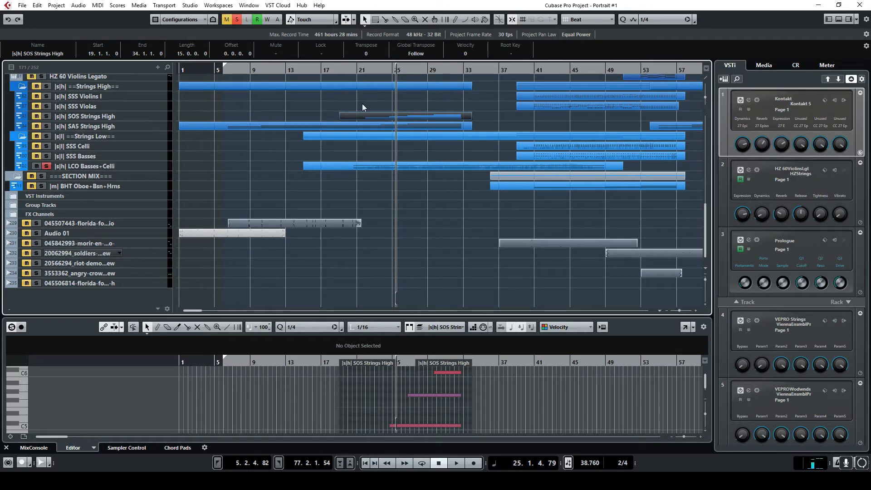
left_click(354, 71)
key("space")
Step: Add Brass Long and Waves Bass Long to the soloed LCO Basses+Celli while playback continues
scroll(386, 205, "up", 6)
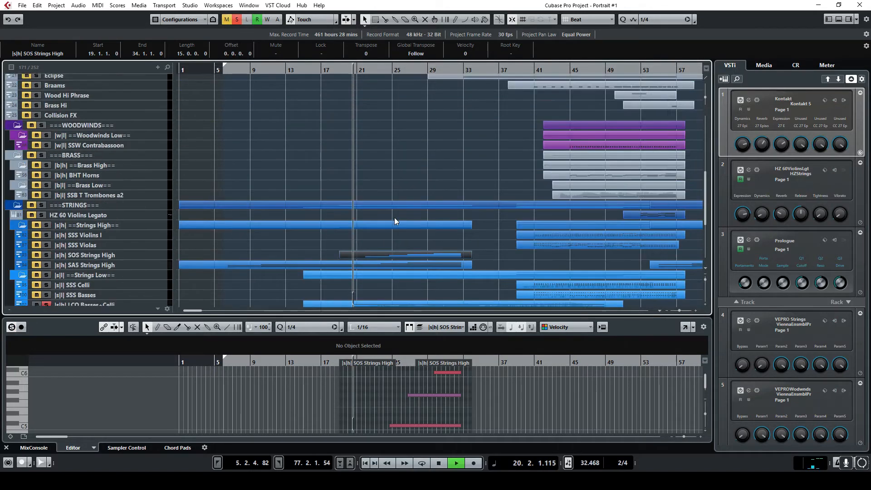
scroll(394, 216, "up", 5)
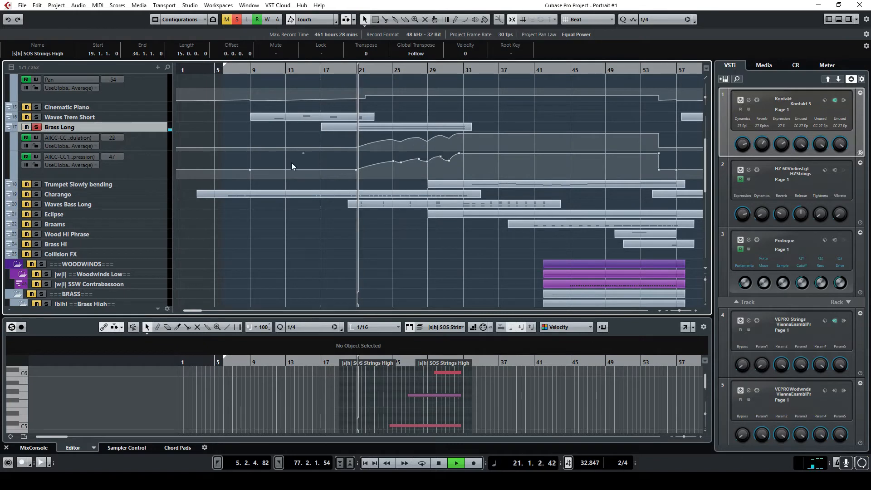
scroll(295, 179, "down", 7)
scroll(386, 196, "up", 7)
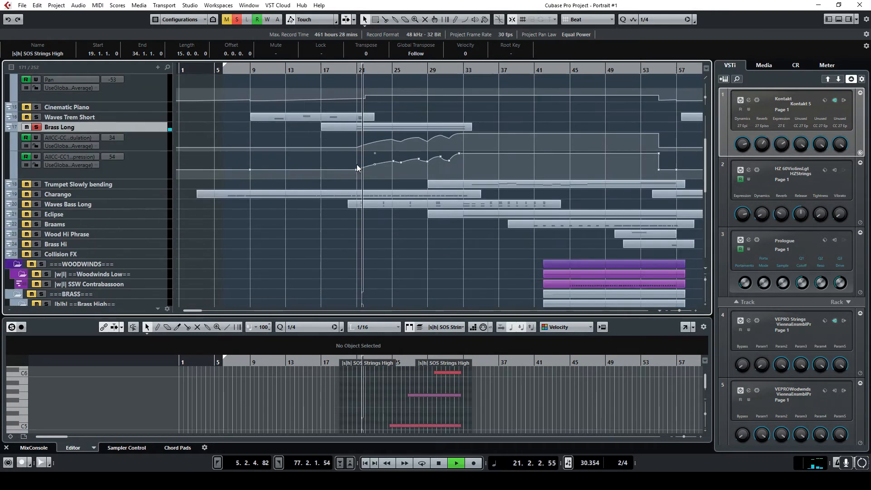
left_click(36, 204)
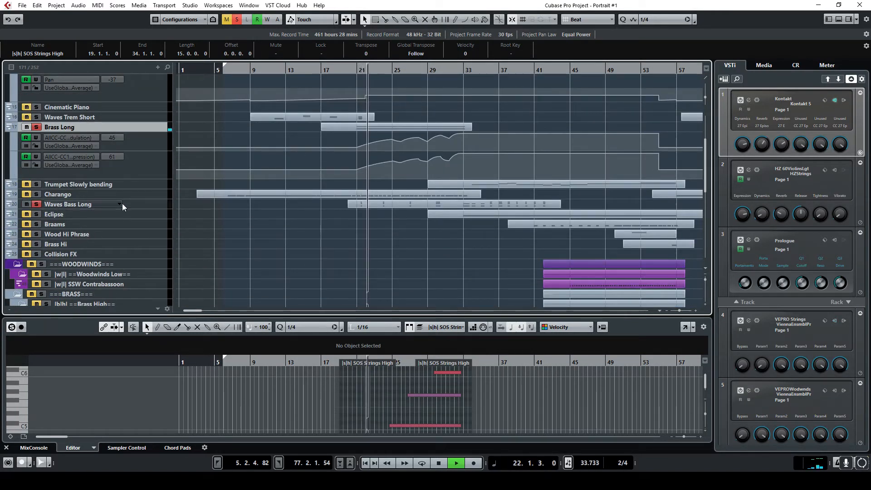
scroll(394, 227, "down", 9)
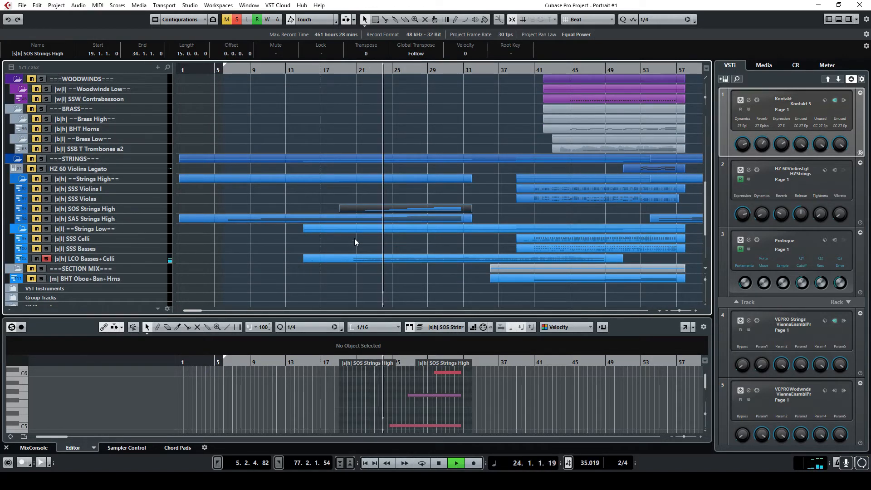
scroll(401, 244, "up", 20)
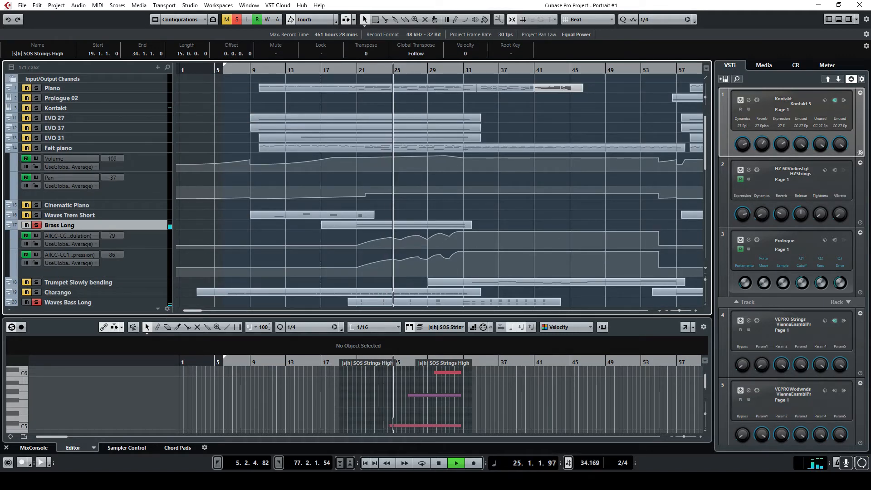
Step: Switch to Photos to view the portrait la palma (1).tif, and return to the Cubase project
left_click(401, 468)
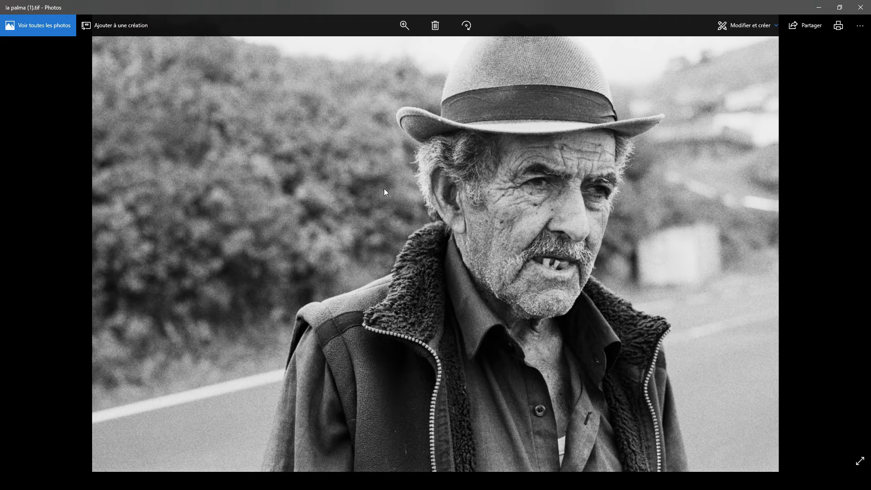
left_click(820, 7)
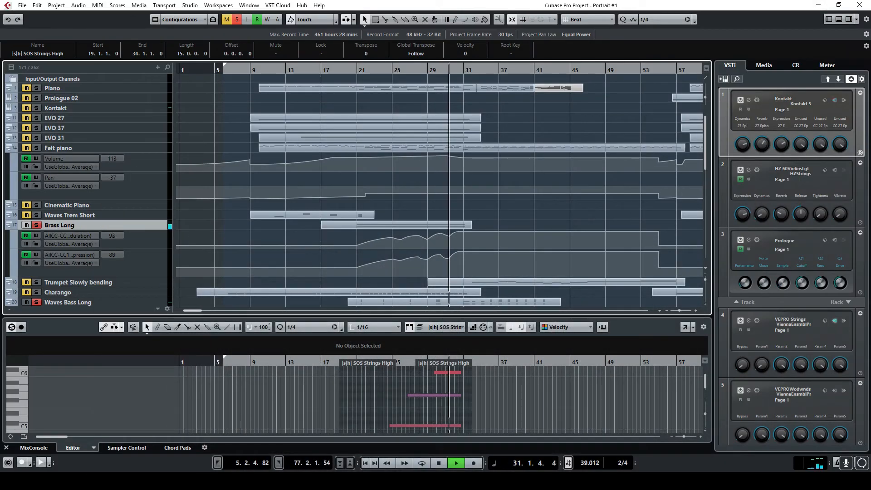
Step: Stop playback, clear all solos and play the full arrangement from about bar 20
left_click(441, 463)
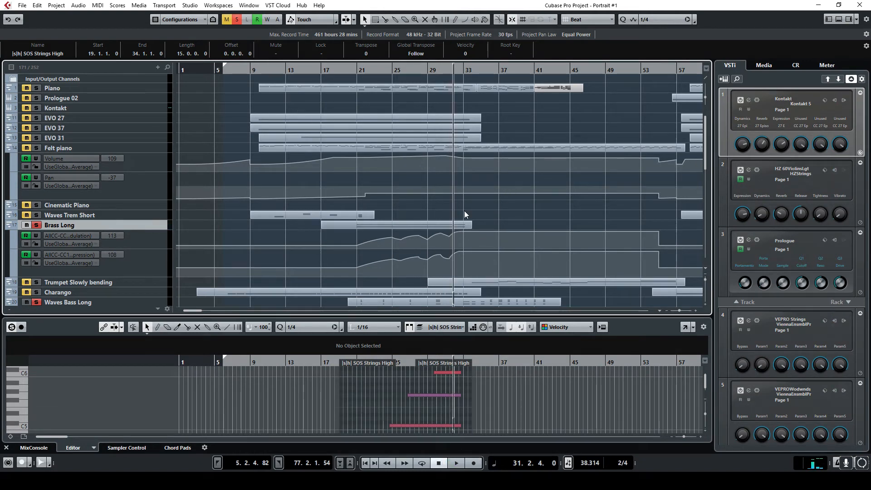
scroll(467, 196, "down", 2)
scroll(467, 197, "up", 1)
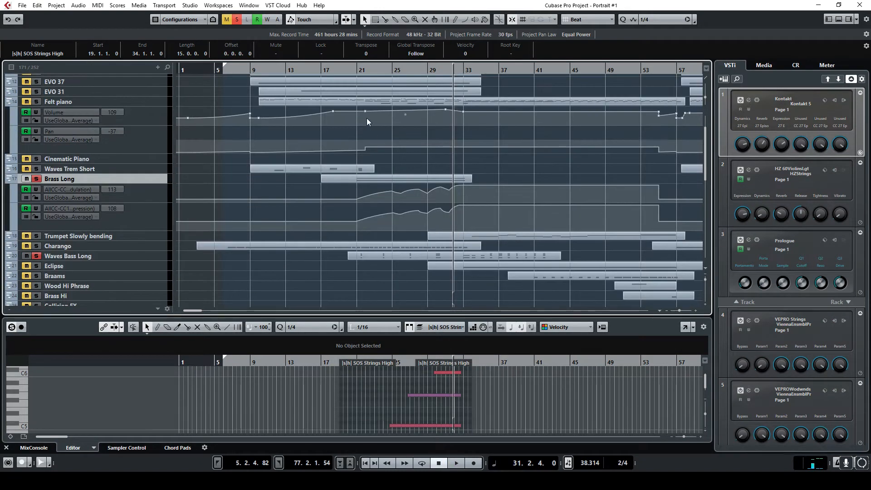
left_click(236, 21)
double_click(345, 70)
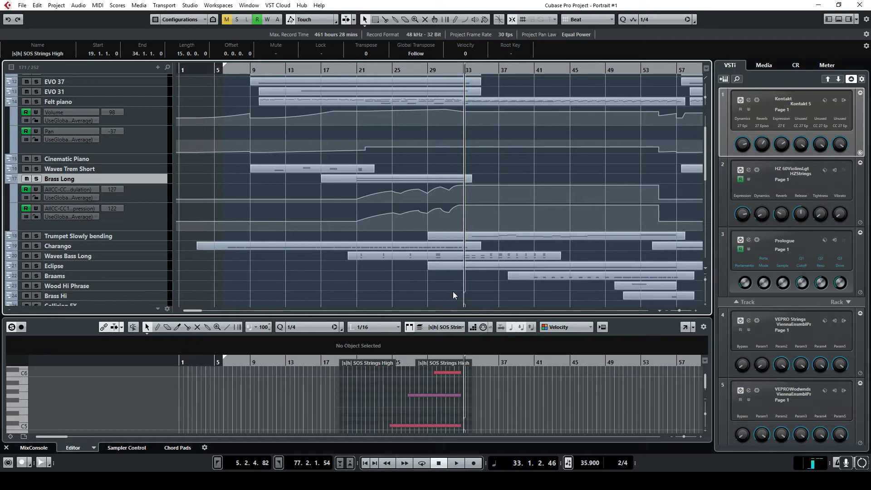
Step: Solo the Felt piano track, play it from about bar 31 and stop playback
scroll(518, 114, "up", 3)
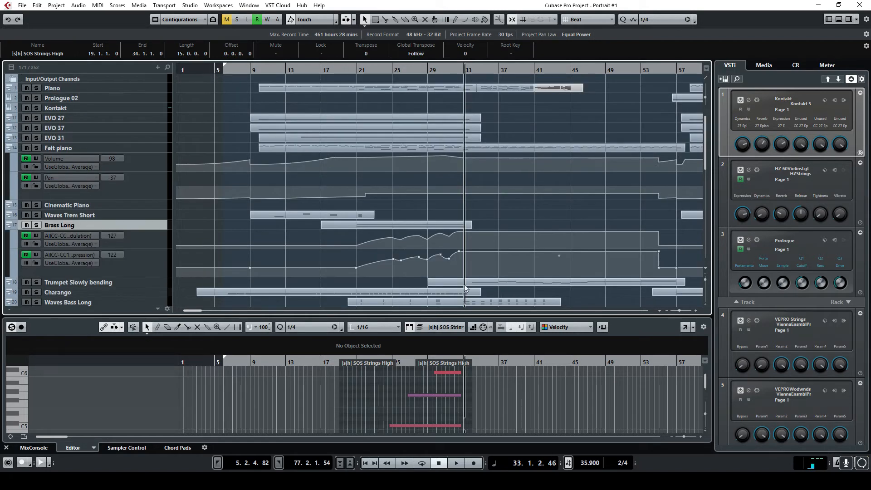
left_click_drag(192, 310, 198, 310)
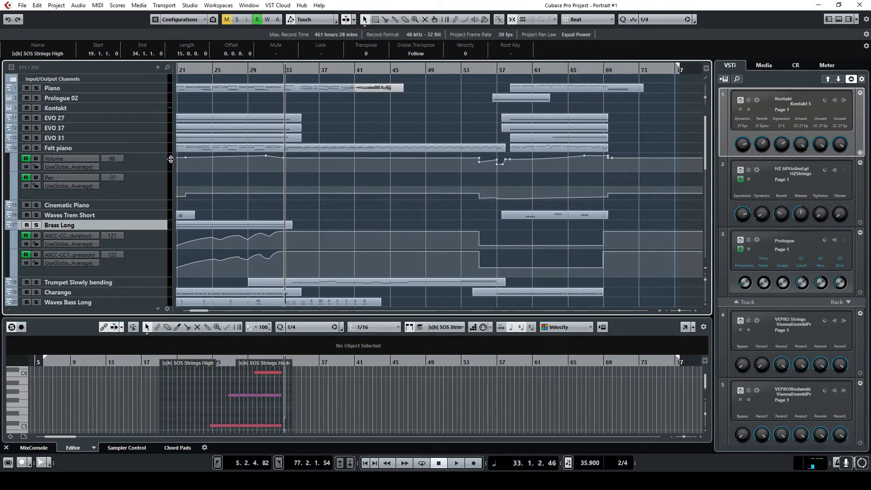
left_click(36, 147)
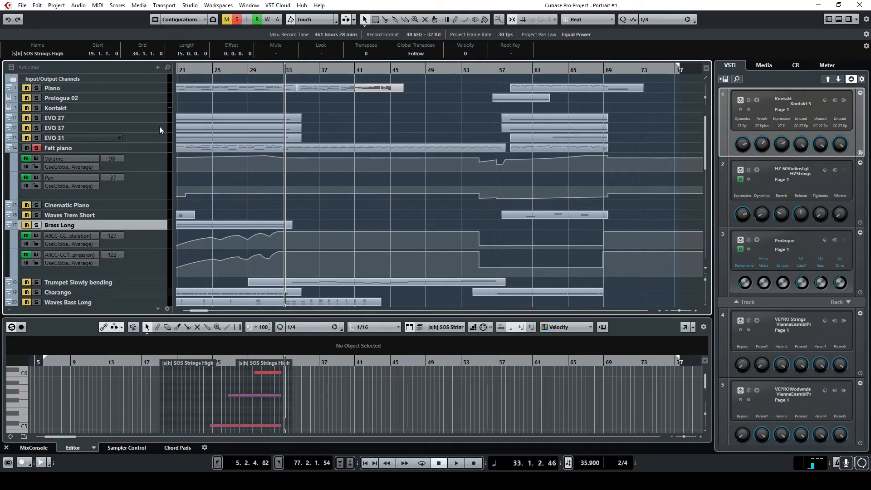
double_click(265, 71)
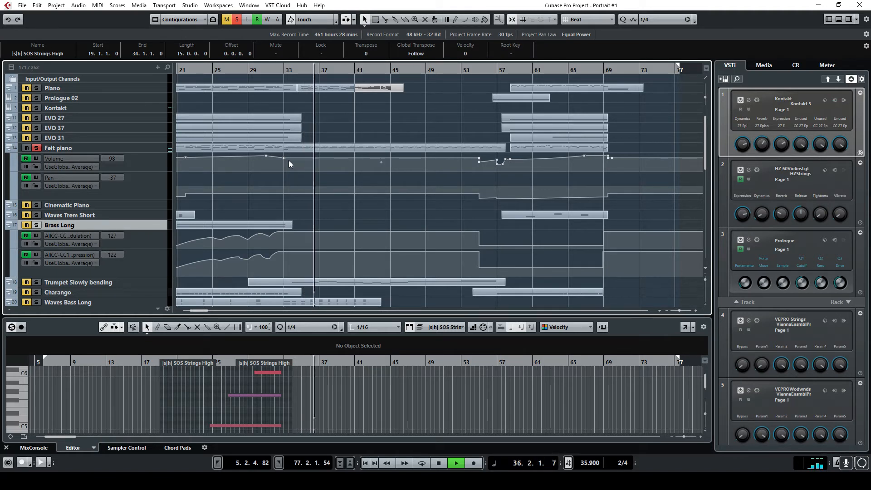
left_click(441, 466)
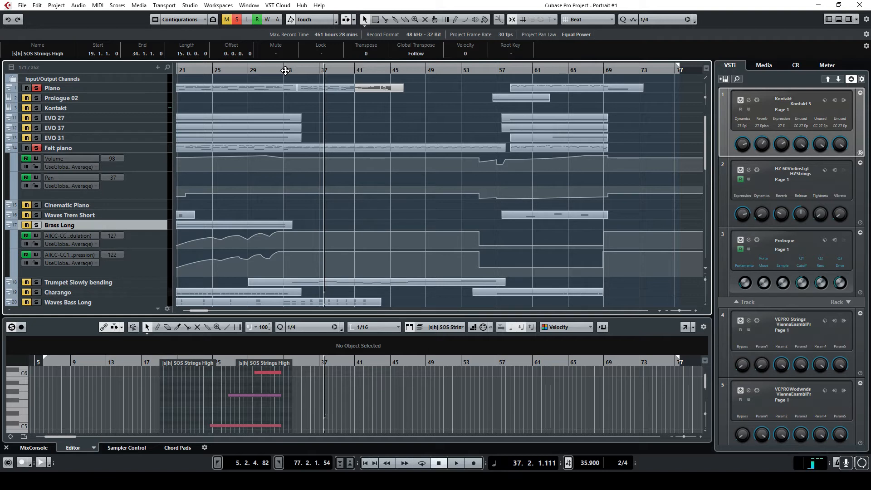
Step: Listen to the soloed Piano and Felt piano together from bar 33 and again from about bar 35, stopping playback after each
left_click(285, 71)
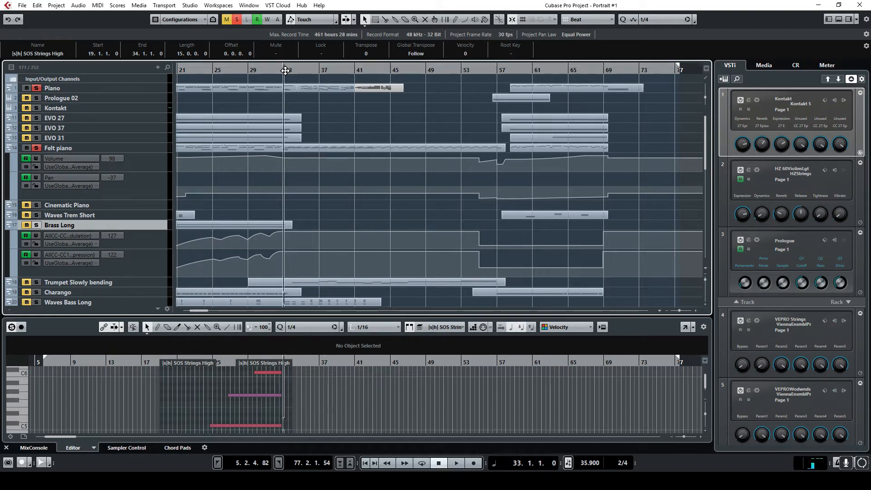
left_click(456, 465)
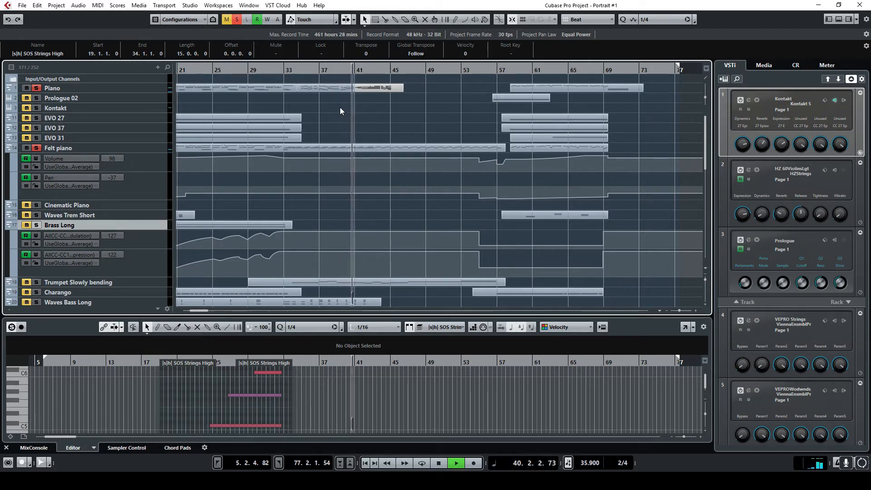
left_click(441, 464)
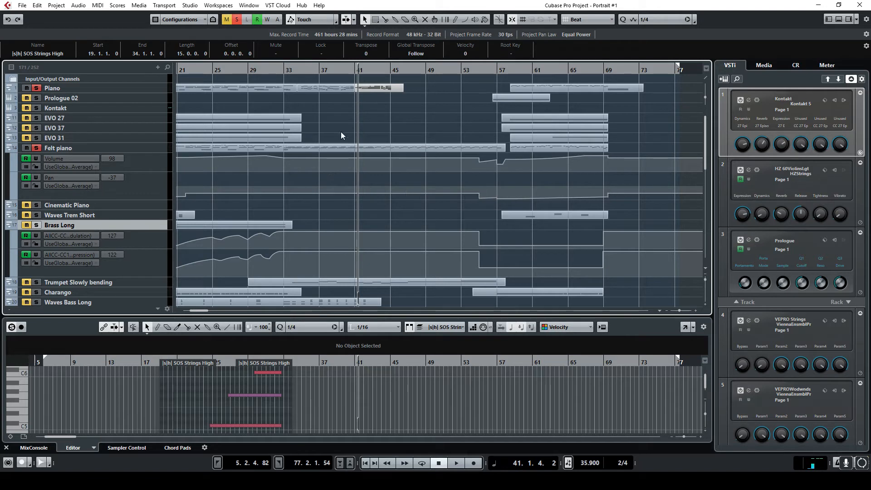
left_click(300, 67)
key("space")
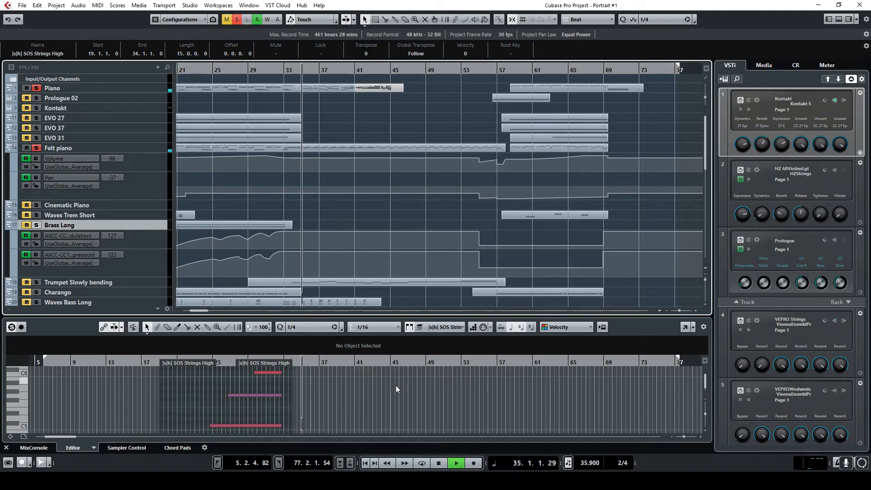
left_click(442, 462)
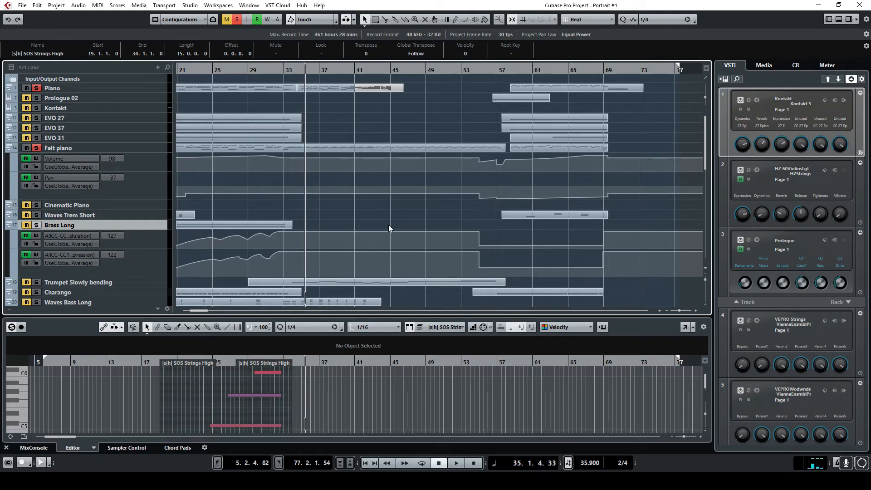
Step: Add Trumpet Slowly bending to the soloed tracks and show its Trumpet part's notes in the lower editor
scroll(348, 199, "down", 2)
scroll(348, 202, "up", 2)
scroll(323, 149, "down", 3)
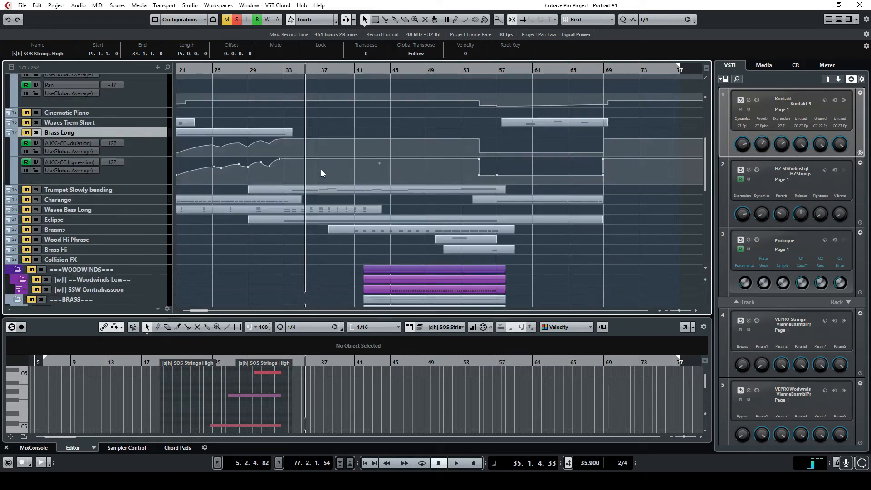
scroll(338, 174, "down", 2)
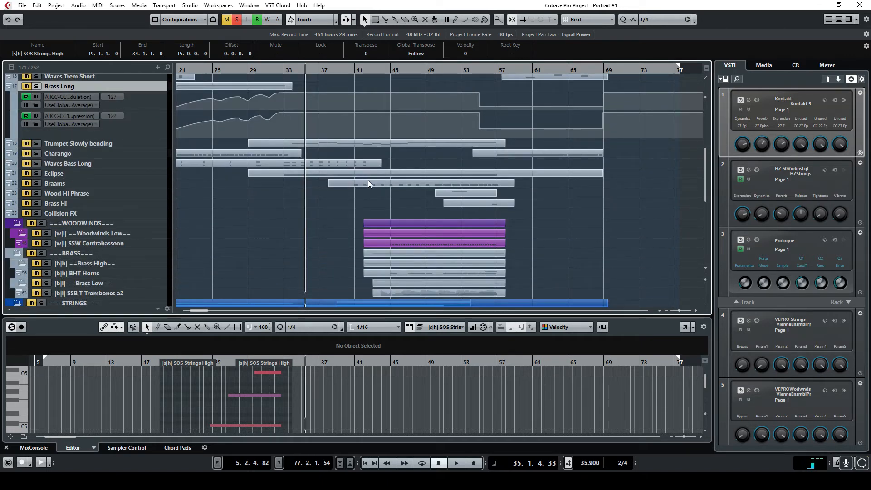
scroll(368, 181, "down", 3)
scroll(369, 182, "up", 5)
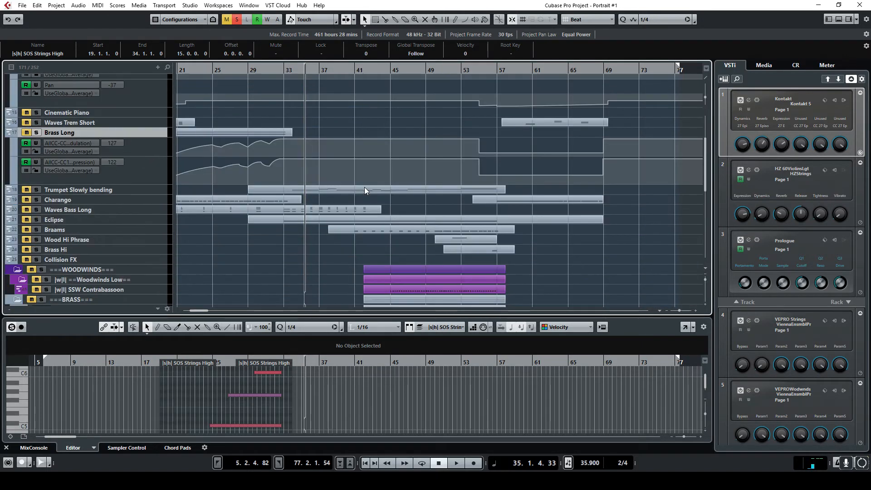
scroll(364, 187, "up", 1)
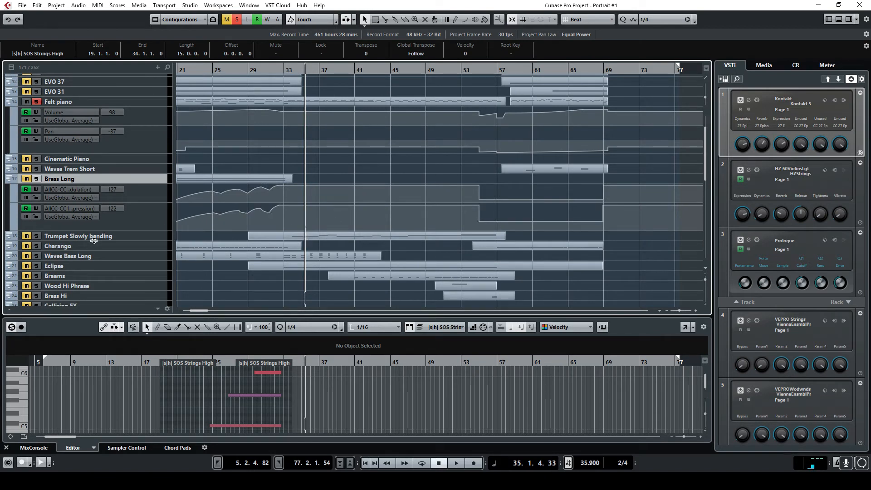
left_click(37, 236)
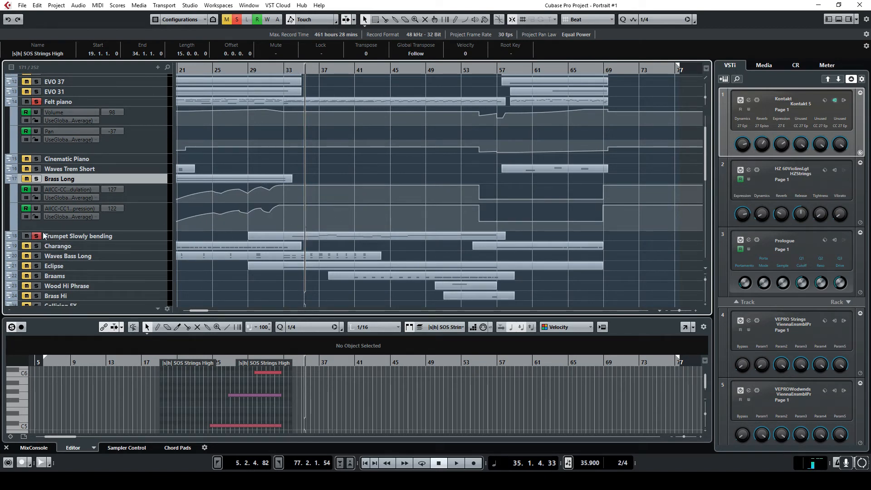
left_click(332, 236)
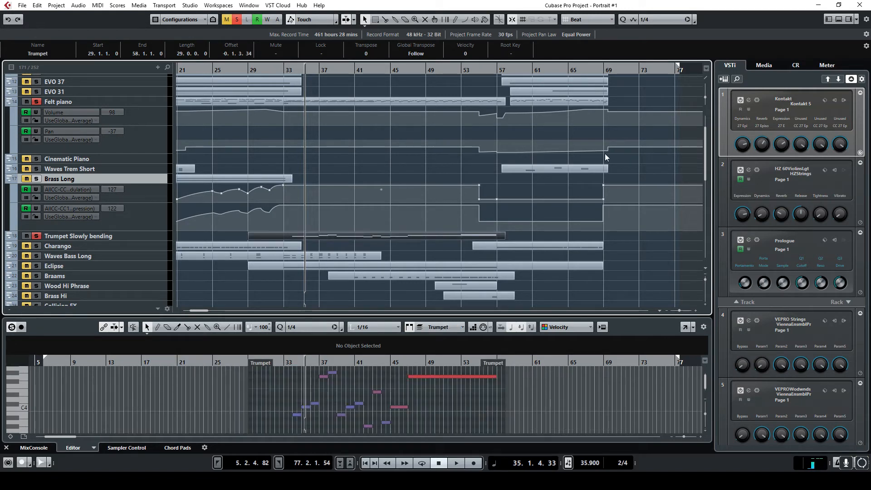
Step: Open the Kontakt instrument window and bring the Slowly bending instrument into view in its rack
left_click(847, 20)
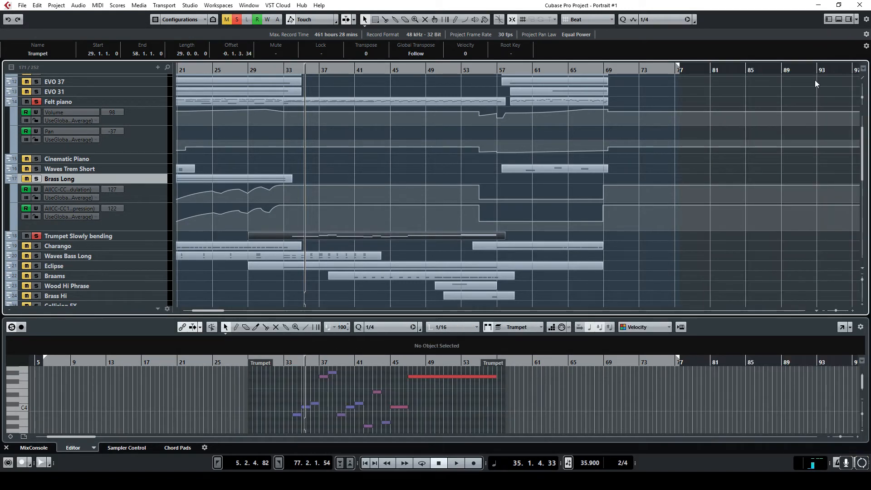
left_click(848, 22)
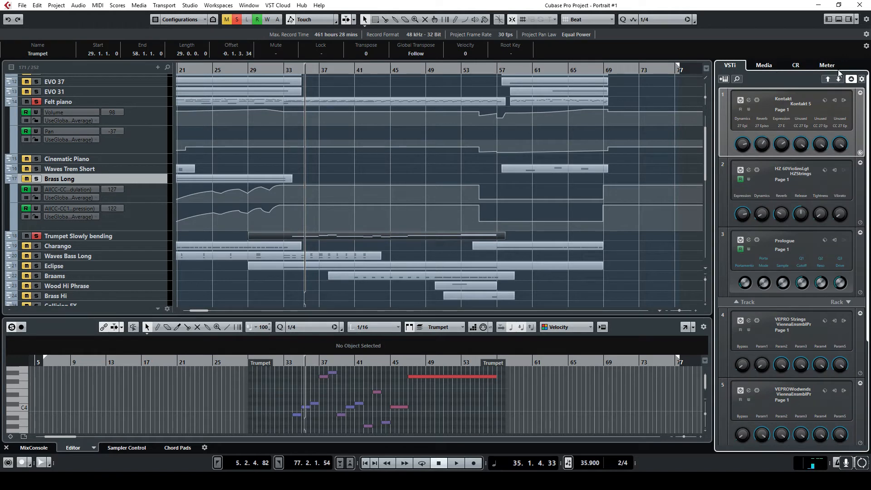
left_click(749, 100)
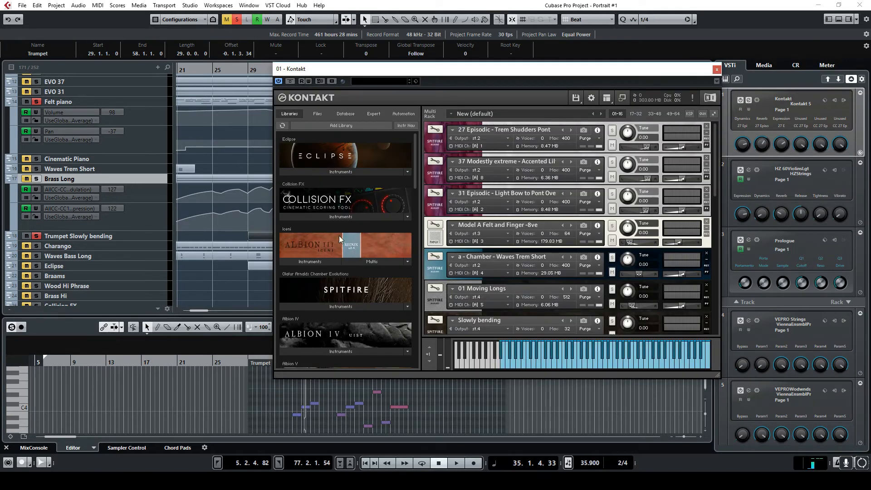
left_click_drag(716, 184, 680, 234)
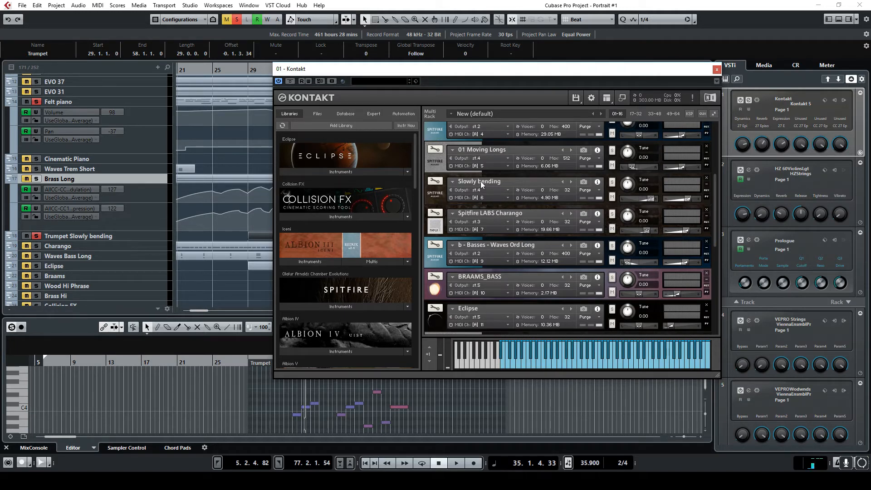
Step: Browse Kontakt's files to the Spitfire Labs - Trumpet Fields folder under SpitfireAudio, and close the Kontakt window
left_click(317, 113)
scroll(289, 176, "down", 5)
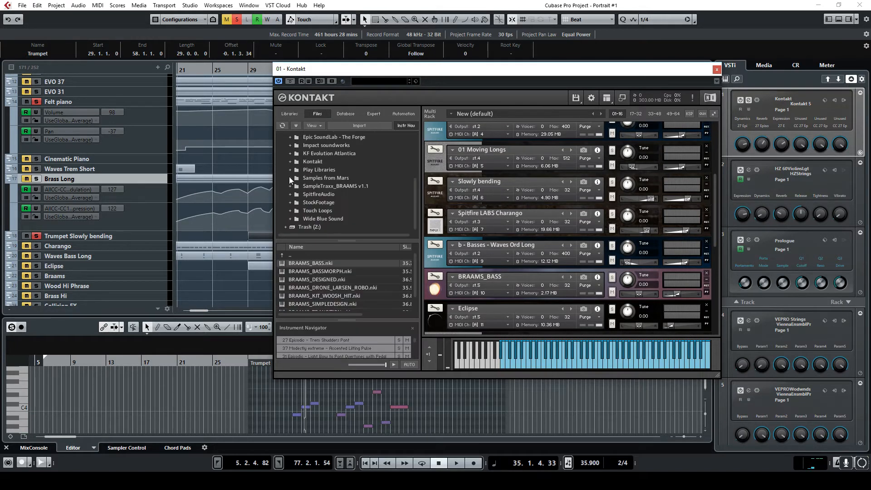
double_click(307, 201)
scroll(314, 201, "down", 3)
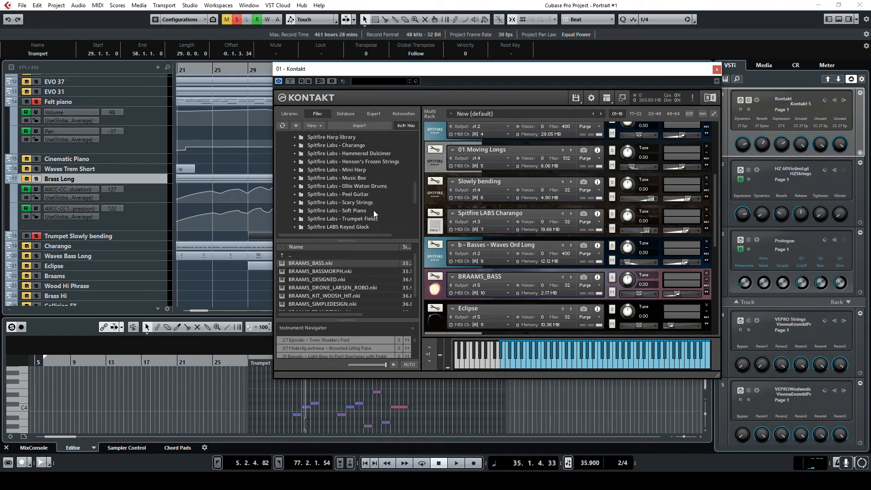
left_click(347, 211)
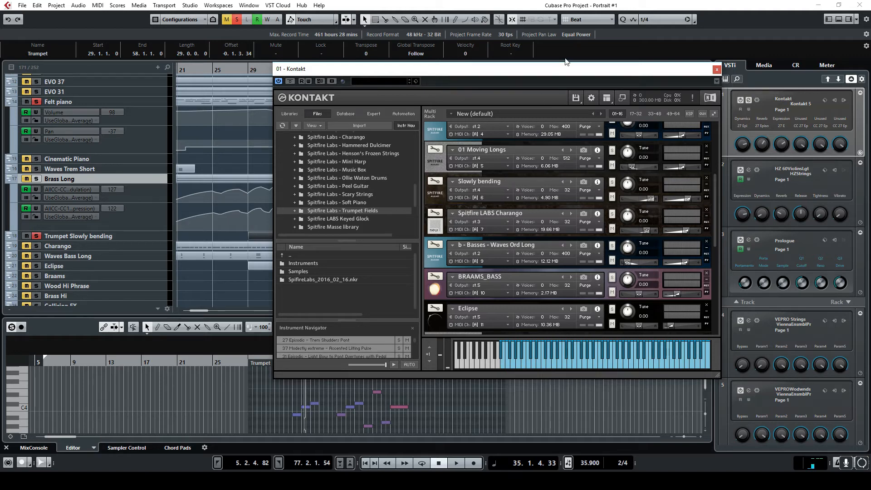
left_click(665, 9)
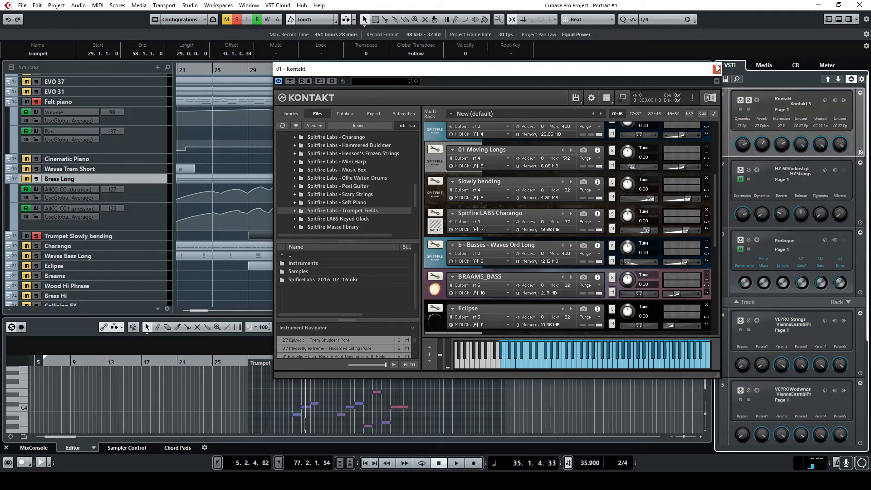
left_click(717, 68)
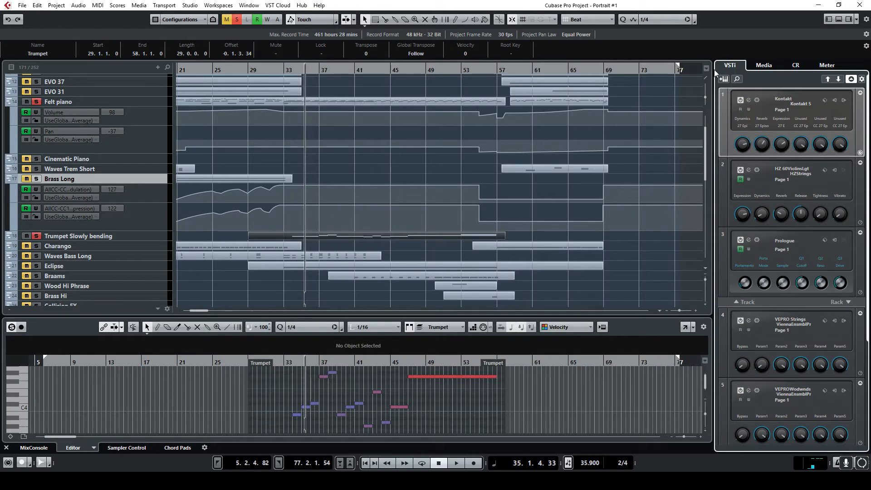
Step: Play the soloed Trumpet Slowly bending, Piano and Felt piano tracks from about bar 34
double_click(292, 71)
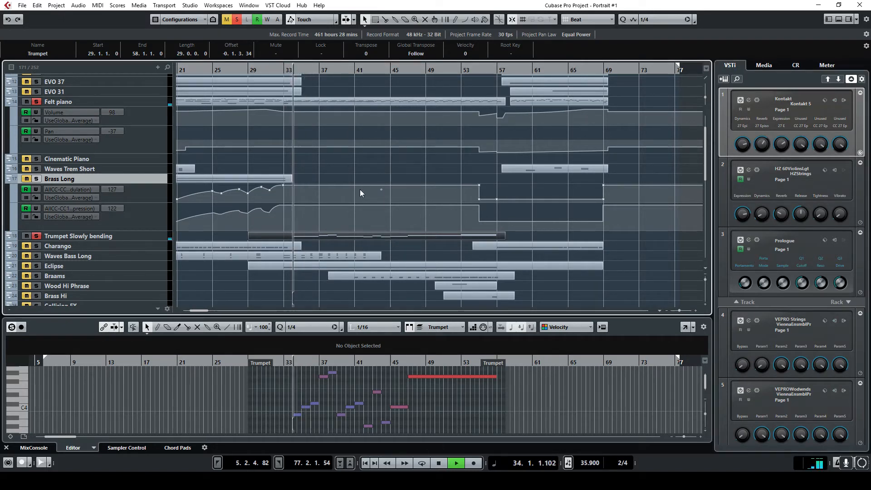
scroll(361, 212, "up", 1)
scroll(356, 231, "down", 1)
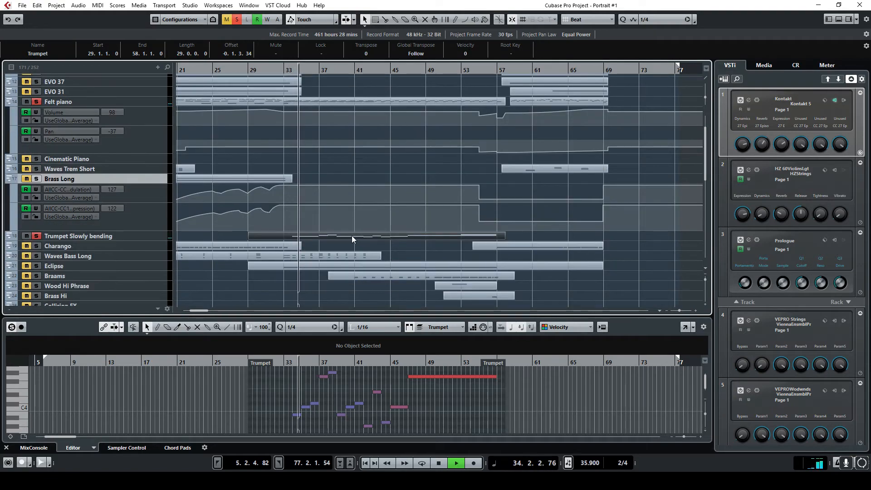
Step: Examine the Trumpet part's notes in a separate Key Editor window, close the window and stop playback
left_click(685, 328)
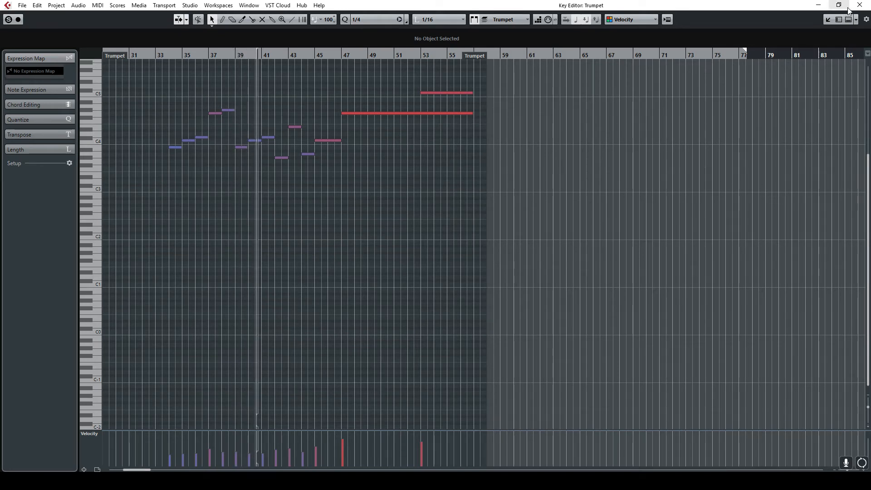
scroll(539, 185, "up", 3)
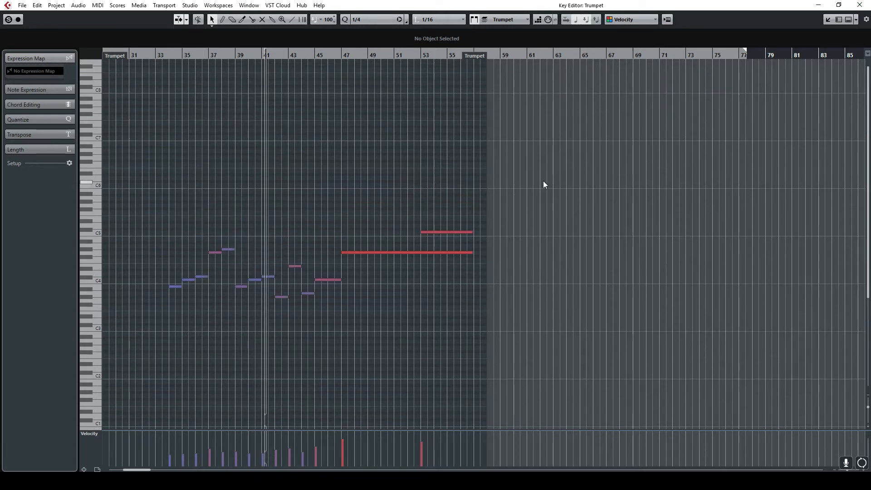
left_click(860, 5)
key("space")
Step: Clear all solos and play the full arrangement from bar 33 with the Trumpet to Collision FX tracks in view
scroll(359, 241, "down", 2)
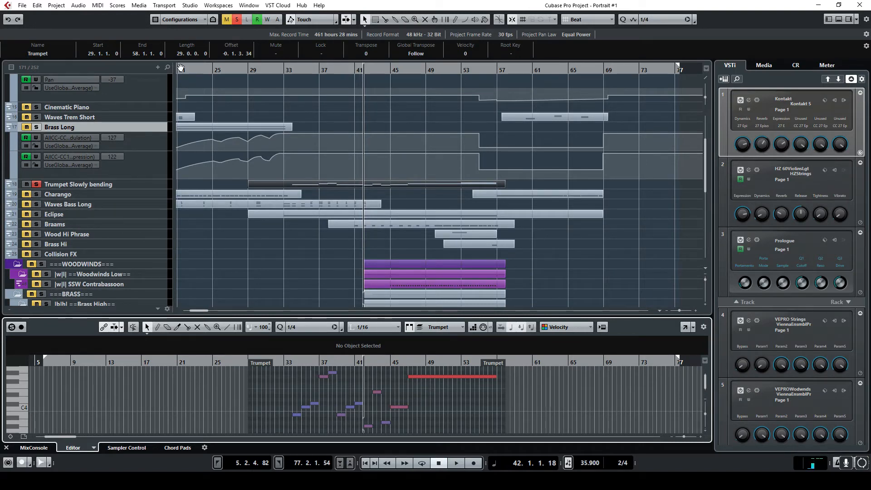
scroll(337, 153, "up", 4)
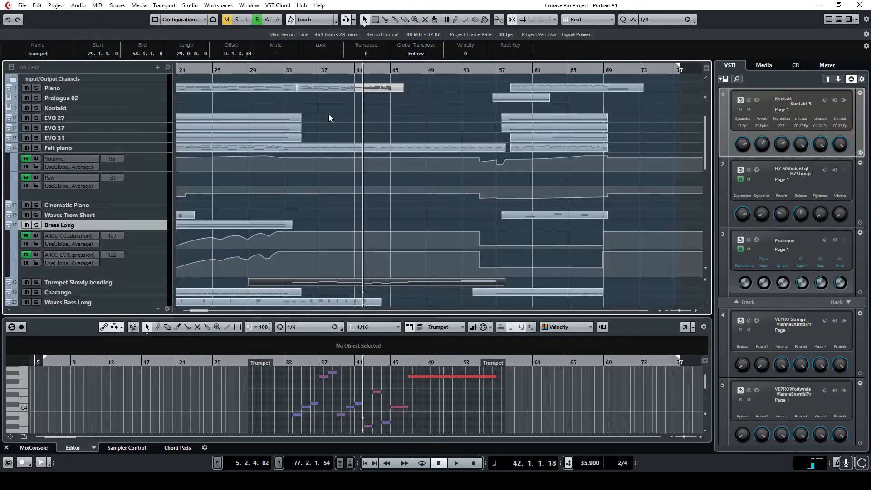
left_click(283, 73)
scroll(317, 208, "down", 4)
key("space")
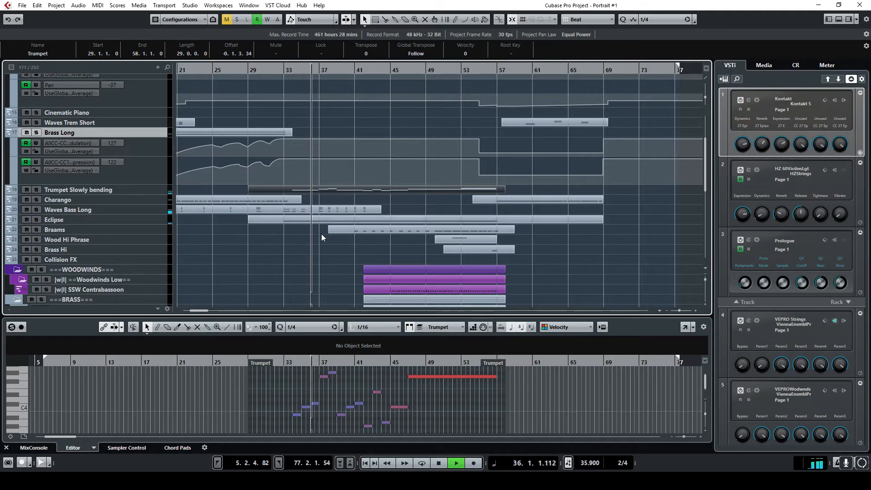
Step: Look through the woodwind, brass and string tracks while the full arrangement plays, and stop playback at about bar 41
scroll(369, 227, "down", 3)
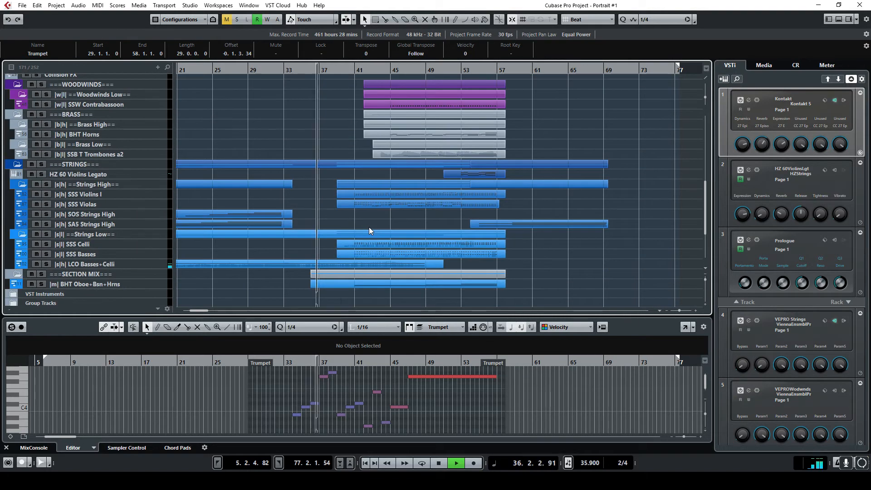
scroll(369, 227, "down", 2)
scroll(369, 227, "up", 4)
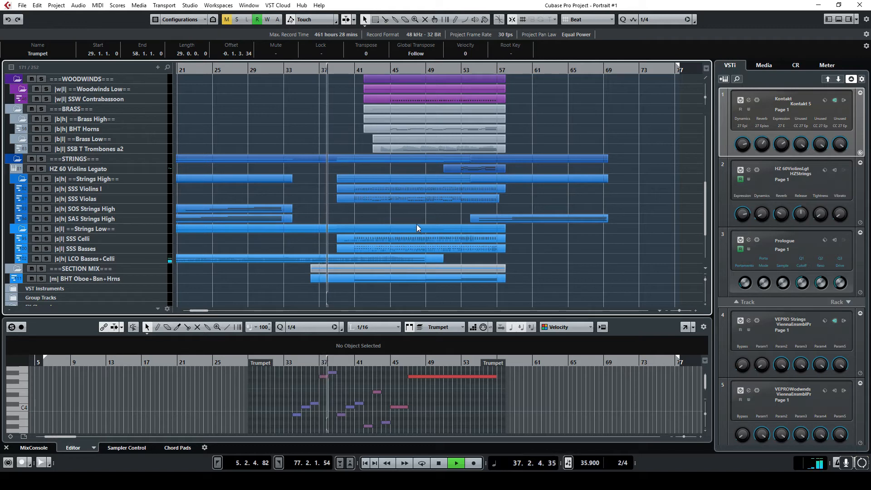
scroll(417, 224, "up", 5)
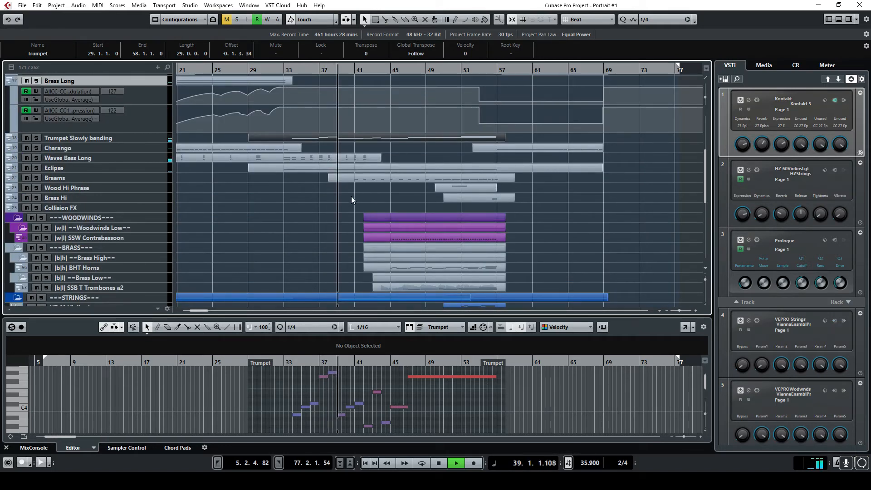
scroll(348, 192, "up", 3)
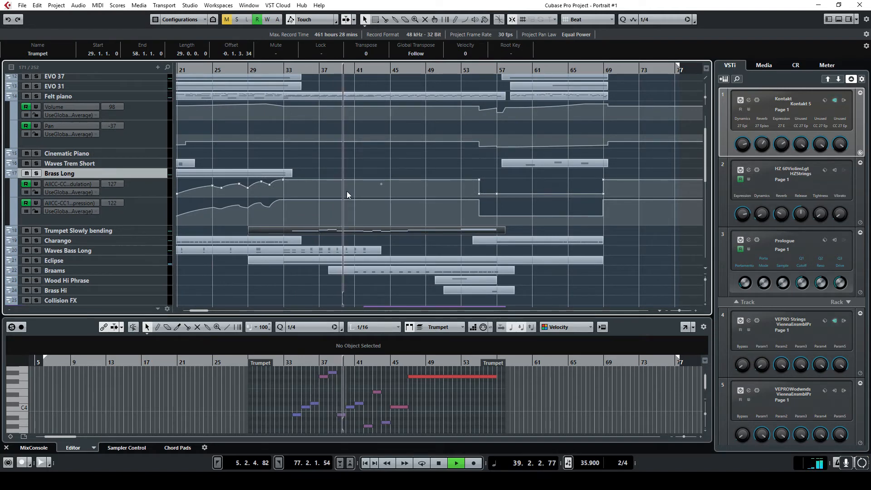
scroll(347, 192, "down", 3)
scroll(350, 193, "down", 2)
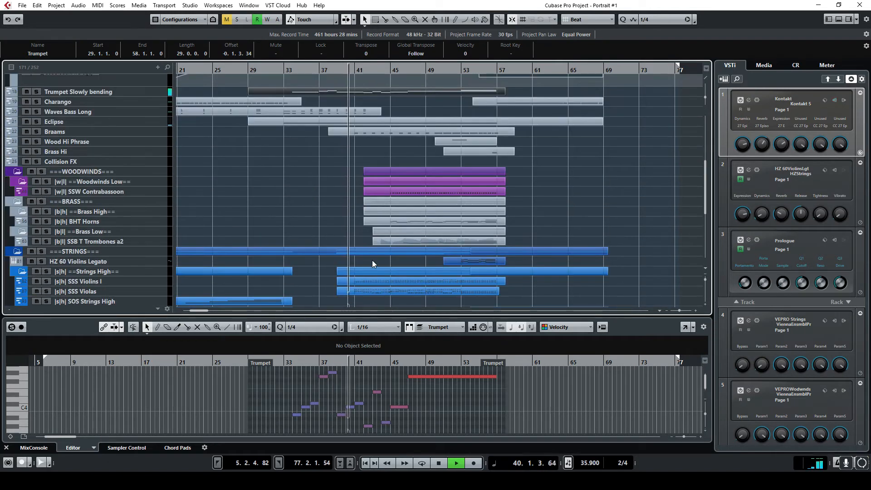
left_click(439, 463)
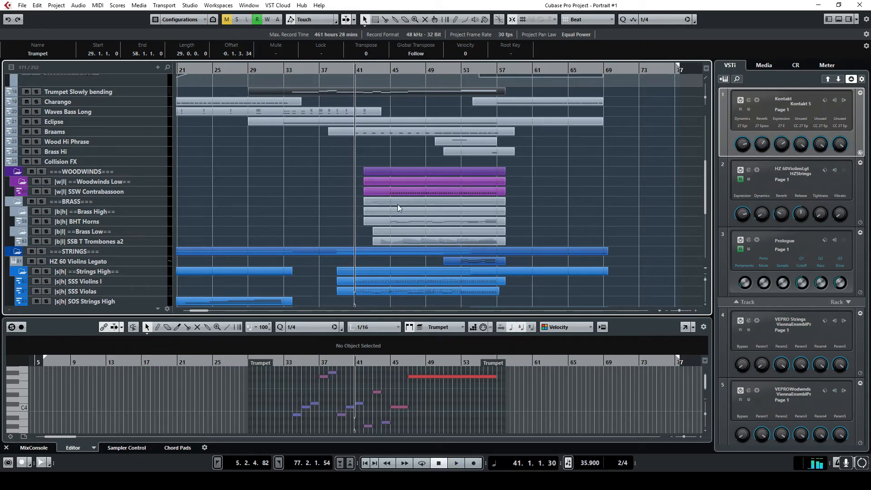
Step: Solo the SSS Violins I, SSS Violas, SSS Celli and SSS Basses tracks and play them from just before bar 41
scroll(397, 205, "down", 3)
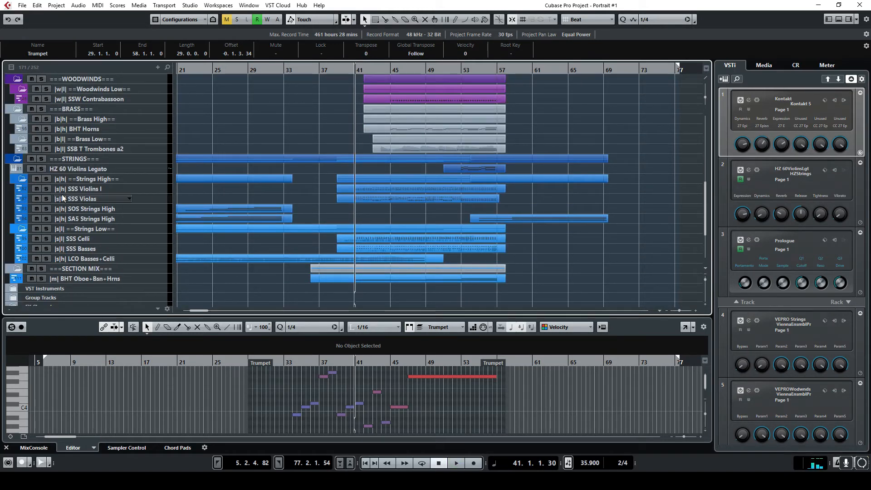
left_click(48, 189)
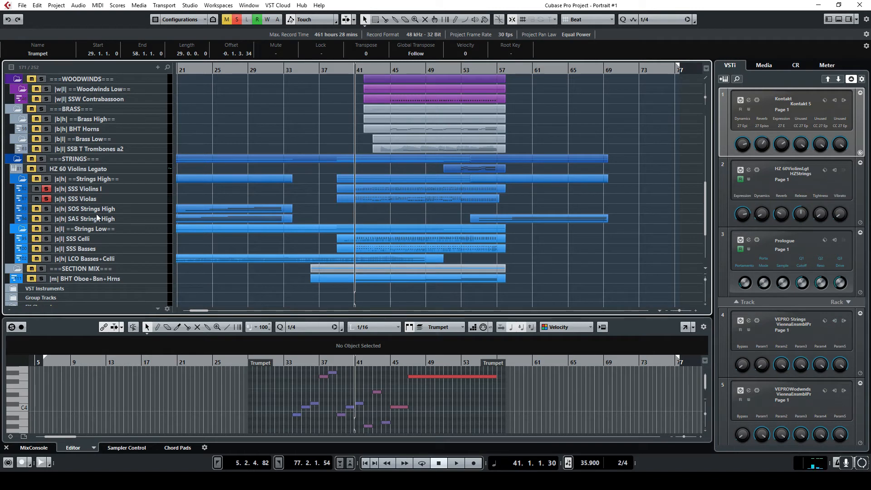
left_click(47, 240)
left_click(48, 249)
left_click(351, 71)
key("space")
Step: Show the used automation of the SSS Violins I, SSS Violas, SSS Celli and SSS Basses tracks
right_click(151, 192)
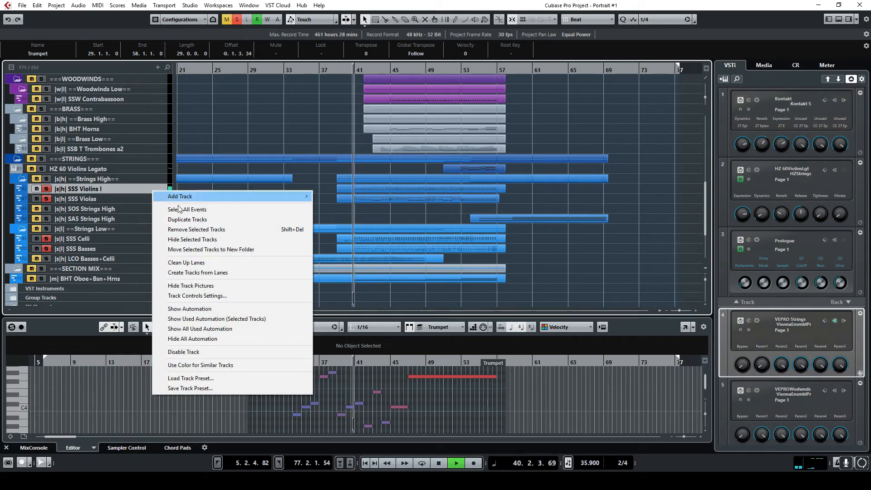
left_click(228, 319)
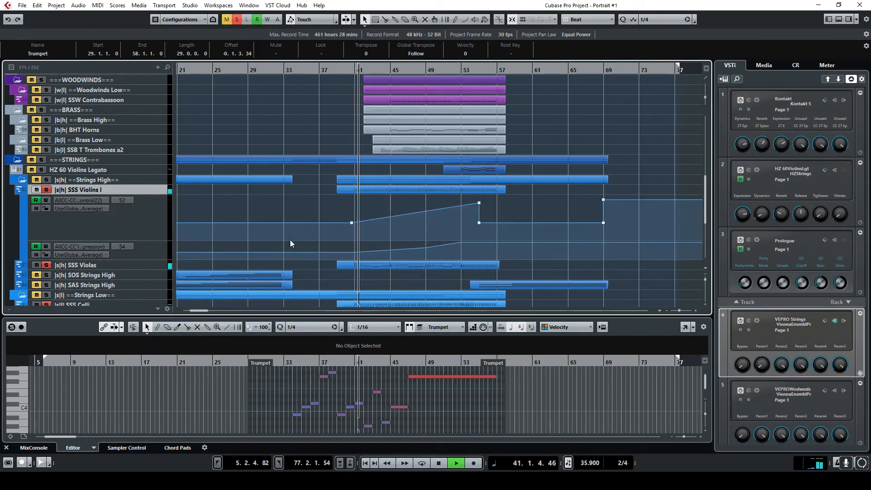
scroll(289, 239, "down", 2)
right_click(156, 221)
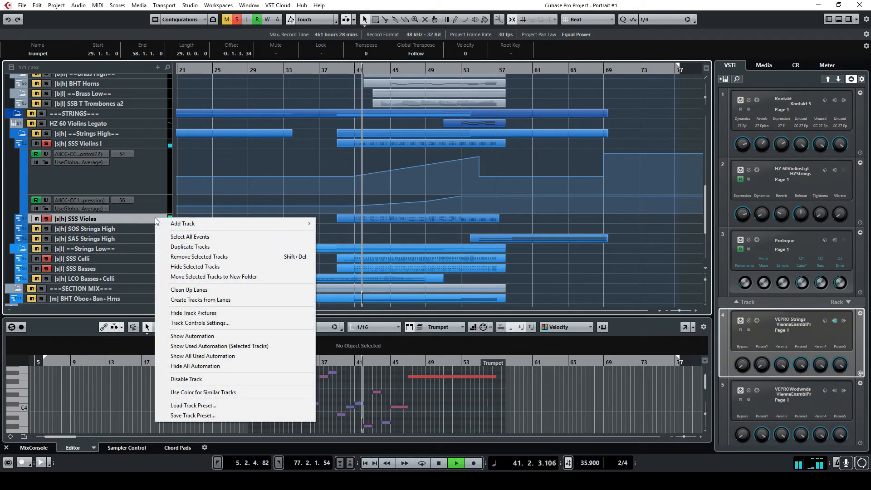
left_click(229, 344)
scroll(257, 284, "down", 1)
right_click(151, 249)
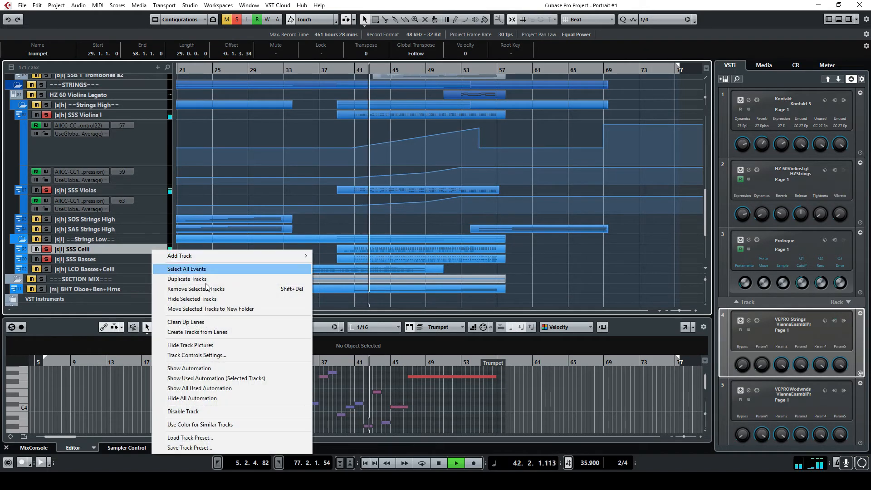
left_click(229, 377)
scroll(284, 237, "down", 2)
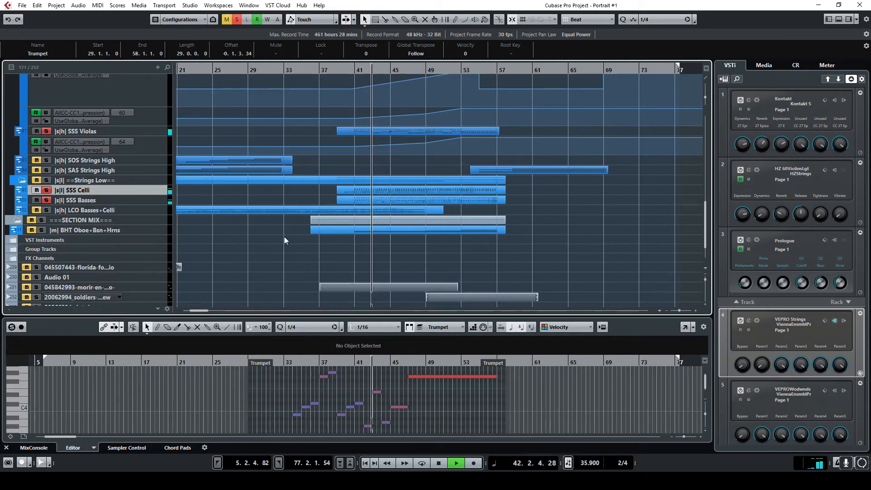
right_click(151, 200)
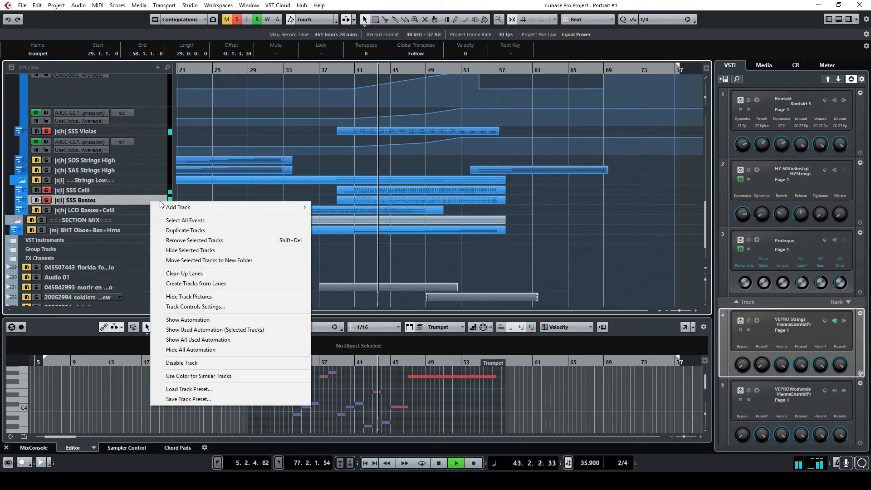
left_click(228, 328)
Step: View the SSS Violins I part in a separate Key Editor window with an enlarged Articulations/Dynamics lane, and dismiss the window
scroll(372, 201, "up", 5)
left_click(383, 185)
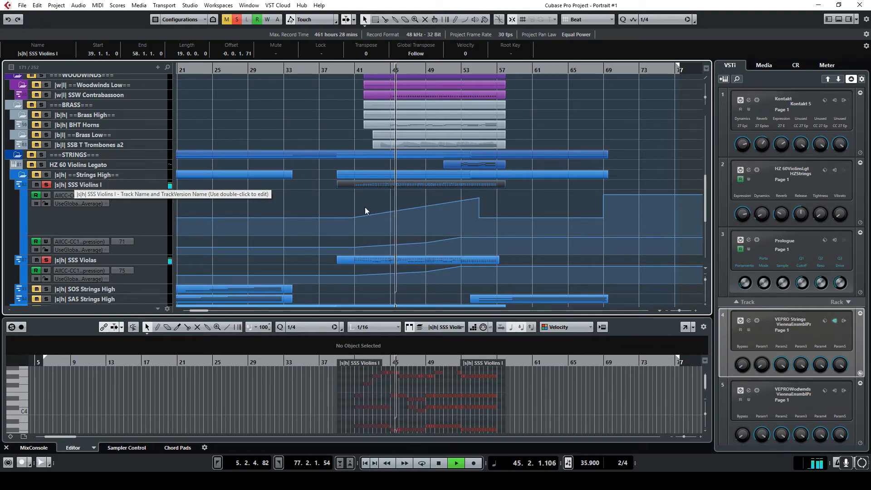
left_click(685, 327)
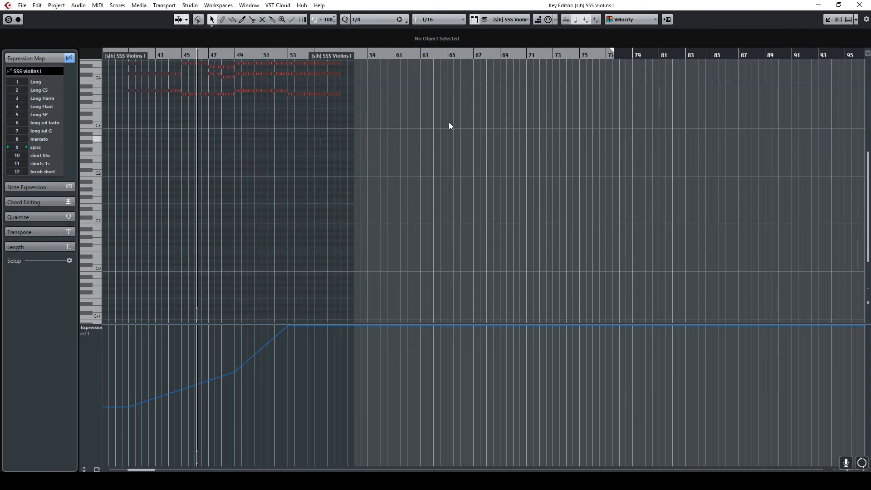
left_click(92, 327)
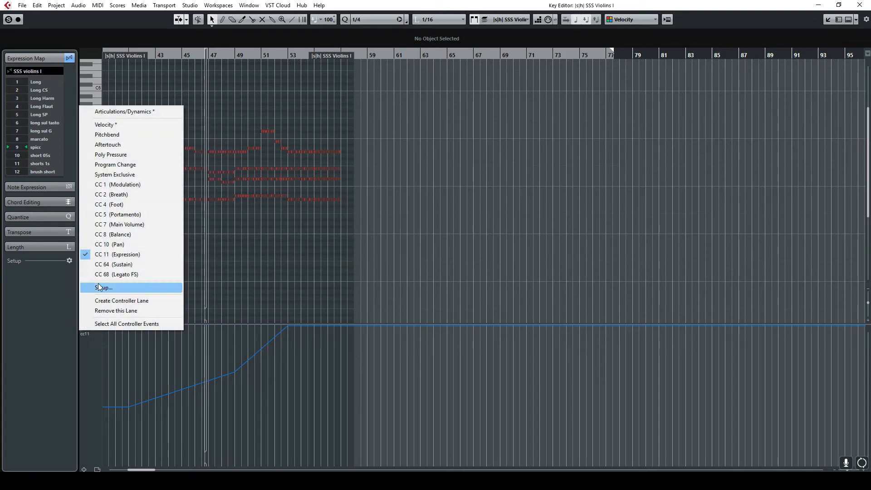
left_click(118, 112)
left_click_drag(241, 323, 250, 135)
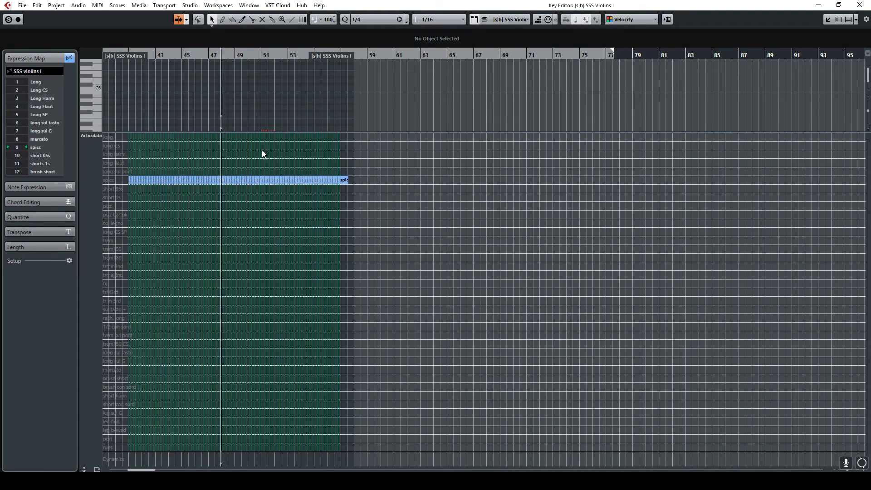
left_click(819, 5)
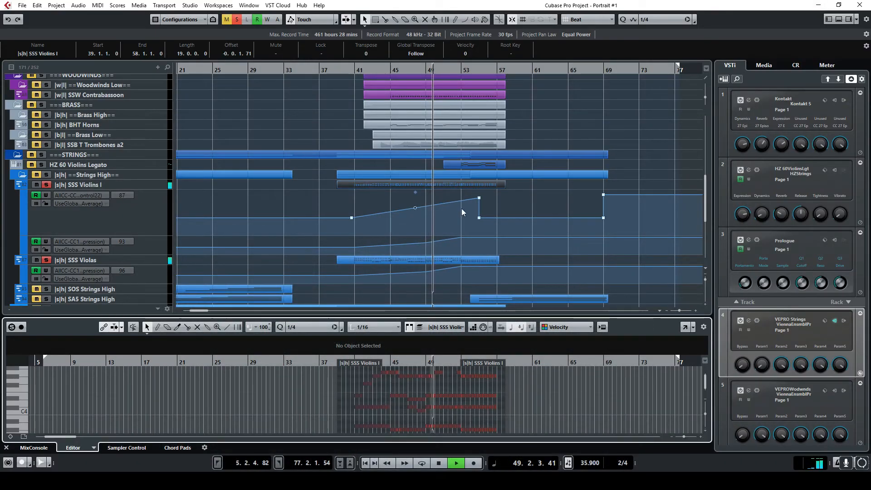
Step: View the SSS Violas part in a separate Key Editor window with the Articulations/Dynamics lane, and close the window
left_click(456, 261)
scroll(479, 230, "down", 5)
left_click(685, 327)
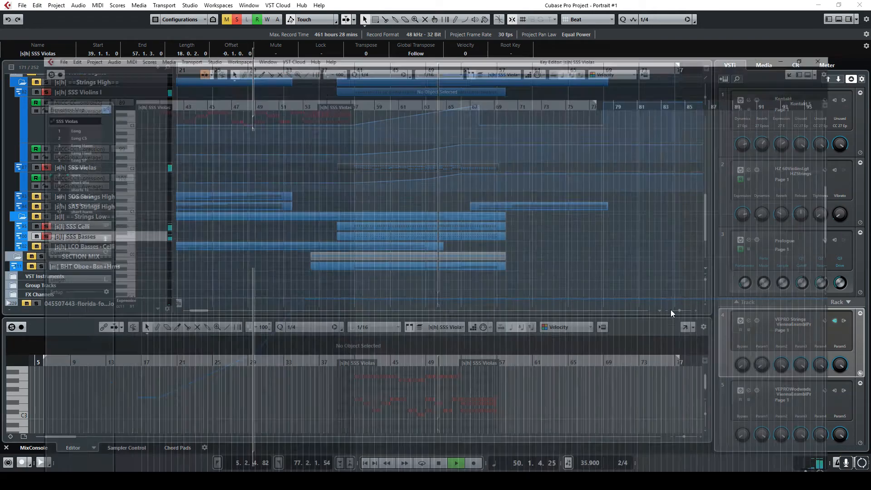
left_click(90, 272)
left_click(113, 56)
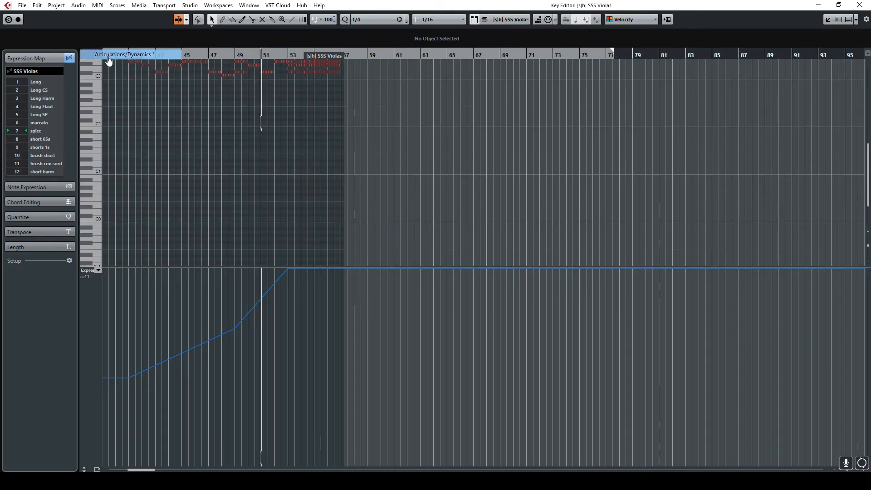
left_click(859, 5)
Step: Examine the SSS Celli part's expression curve and Articulations/Dynamics lane in a separate Key Editor window, and close it
left_click(440, 228)
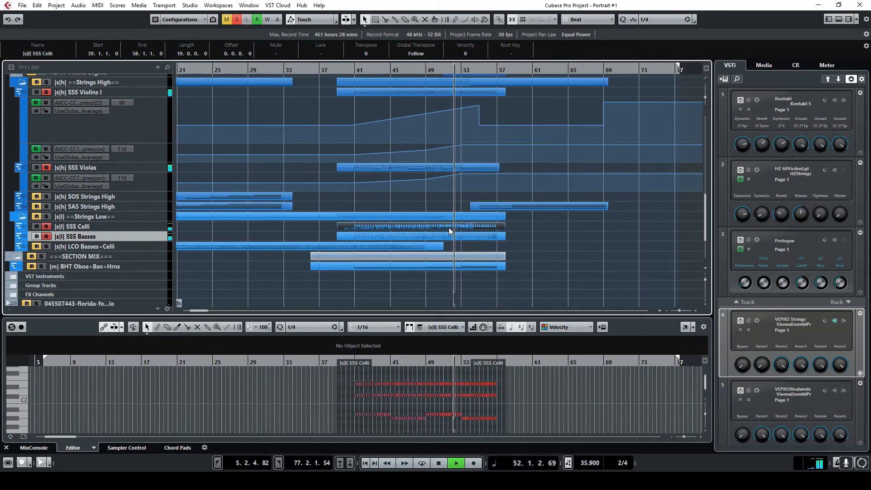
left_click(685, 327)
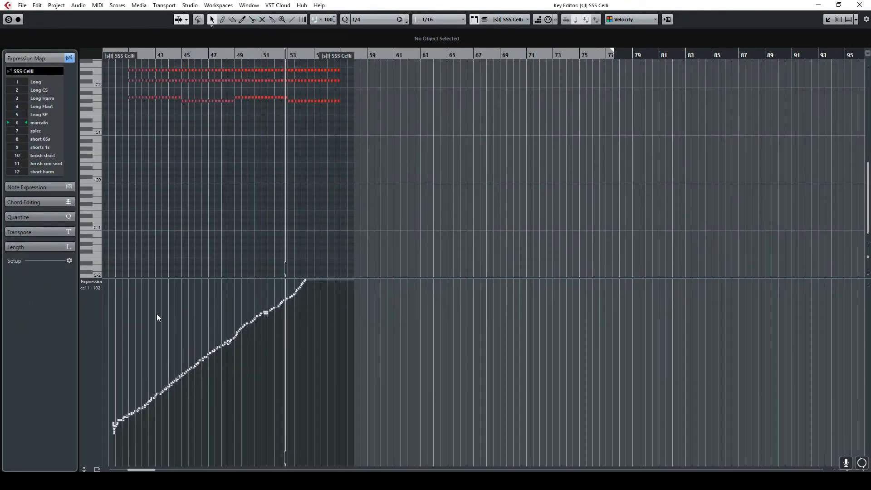
left_click(94, 282)
left_click(118, 65)
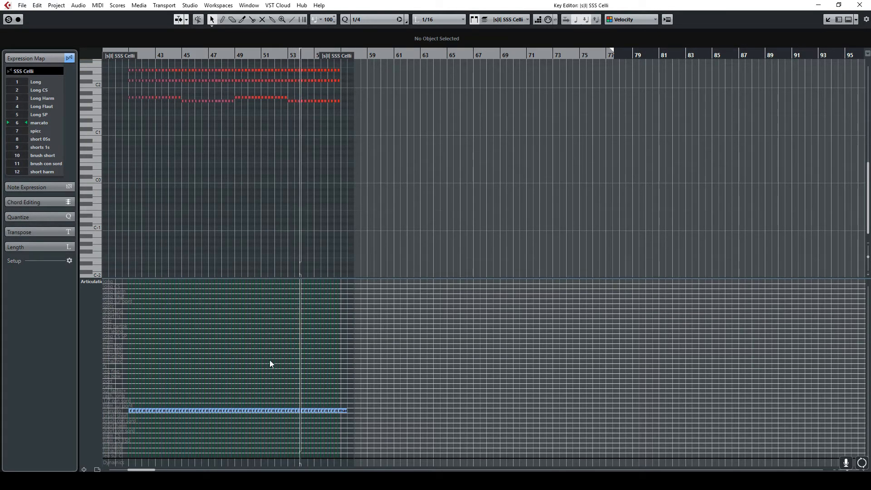
left_click(860, 5)
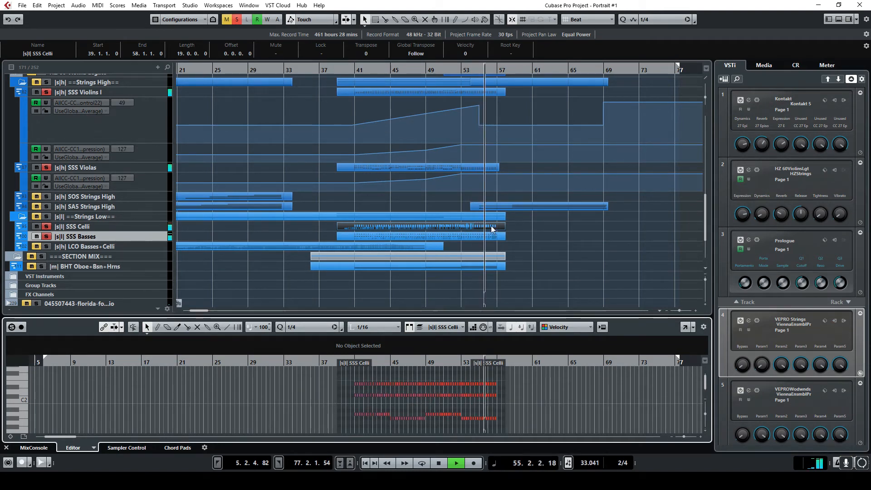
Step: Examine the tempo changes from bar 53 onwards in the Tempo Track Editor, close it and stop playback
left_click(56, 5)
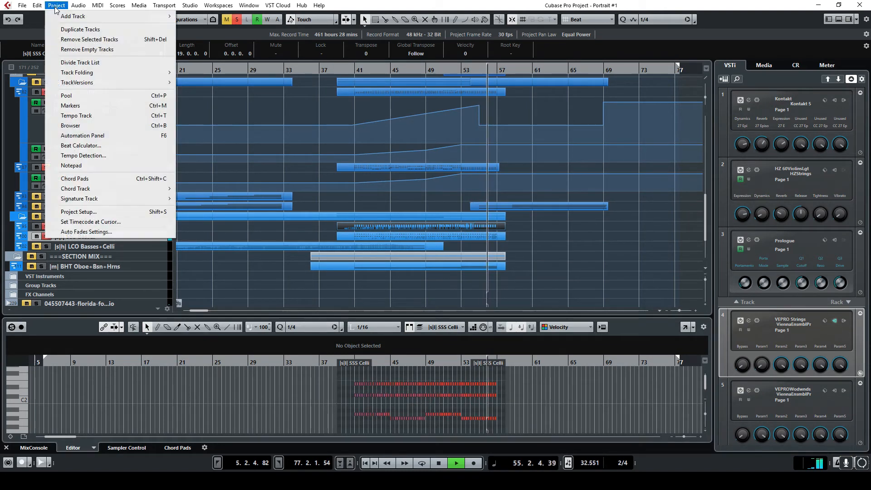
left_click(91, 115)
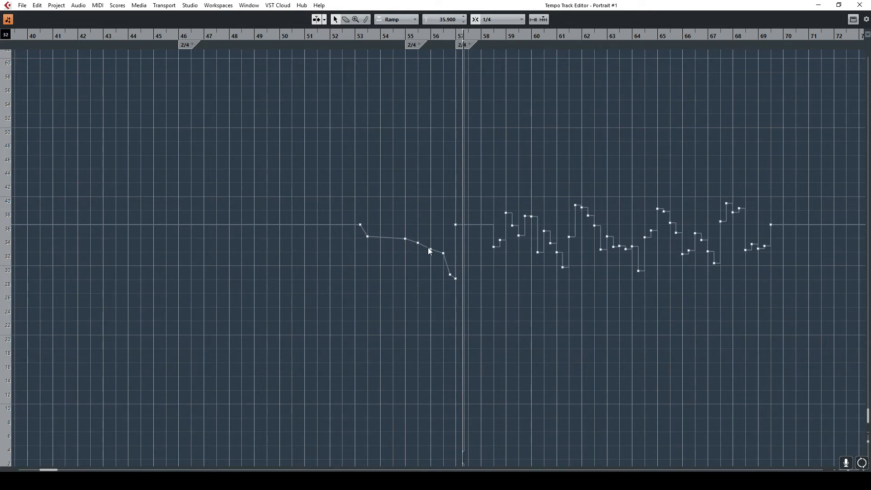
left_click(853, 5)
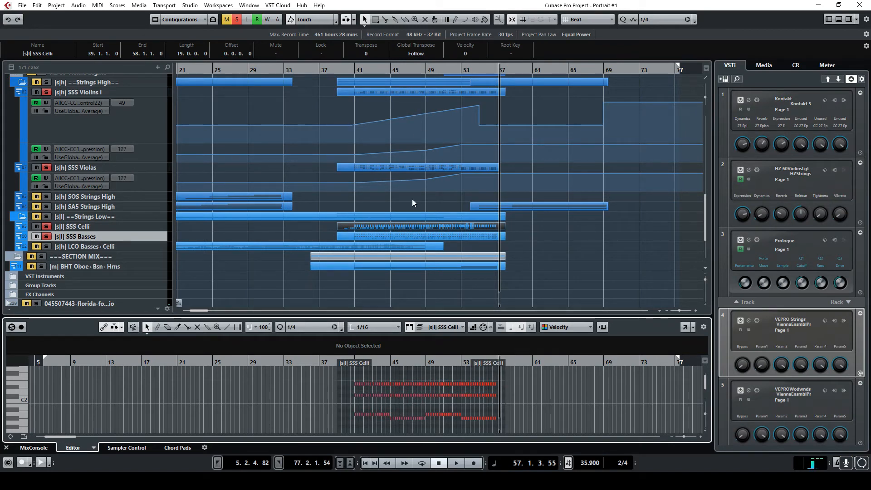
Step: Clear all solos, solo the Piano track and play it briefly from bar 35
scroll(393, 190, "up", 5)
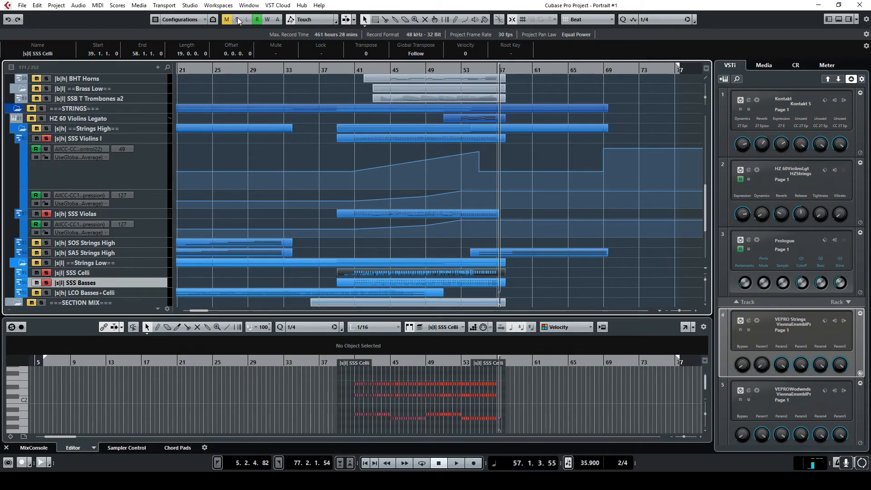
scroll(309, 132, "up", 4)
scroll(311, 135, "up", 5)
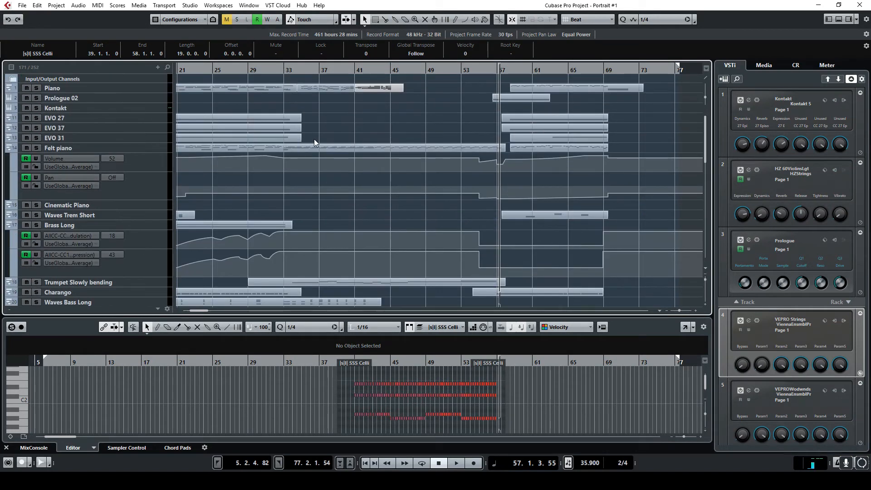
left_click(37, 88)
double_click(301, 68)
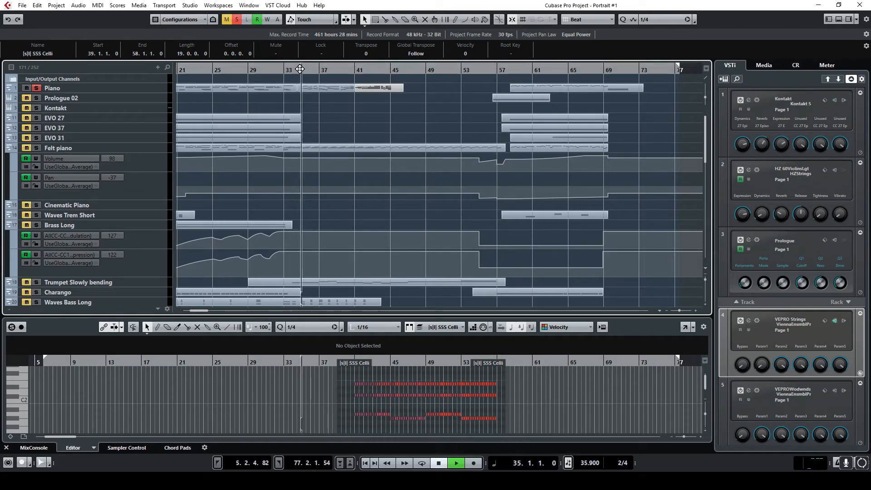
key("space")
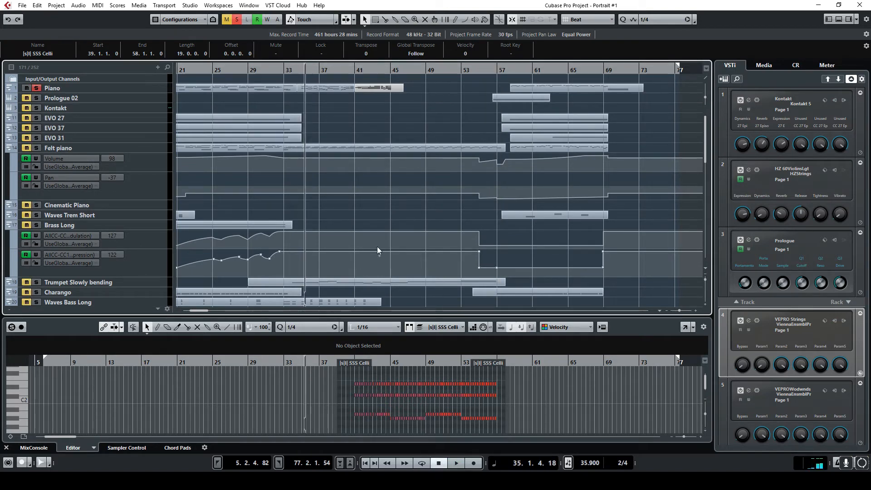
Step: Clear the Piano solo and solo the BHT Horns track in the BRASS folder
scroll(364, 197, "down", 2)
scroll(365, 194, "down", 4)
scroll(396, 195, "down", 2)
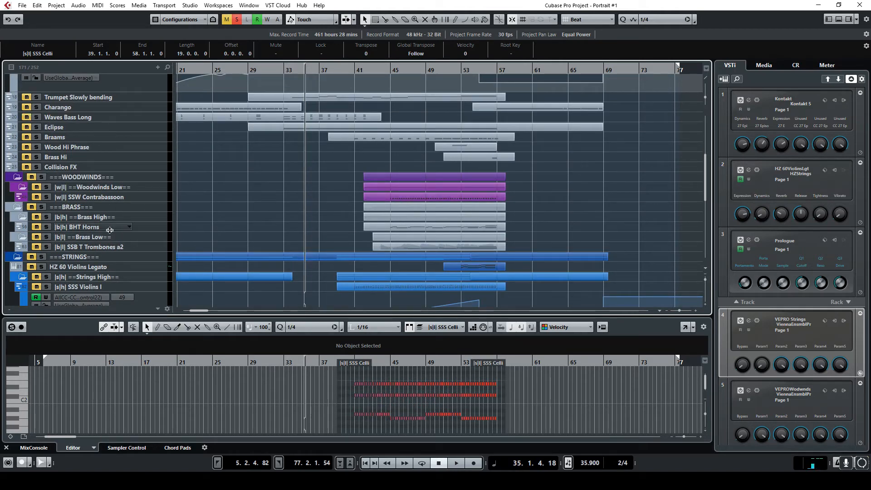
left_click(236, 21)
left_click(148, 227)
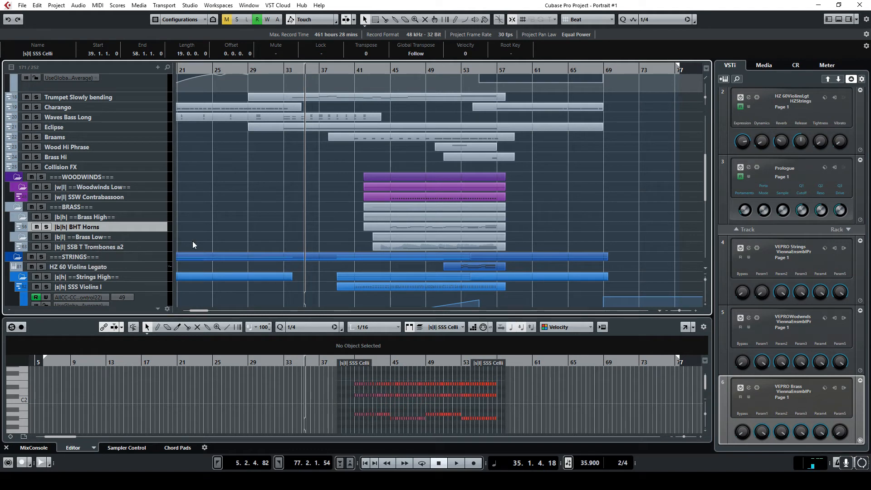
left_click(45, 227)
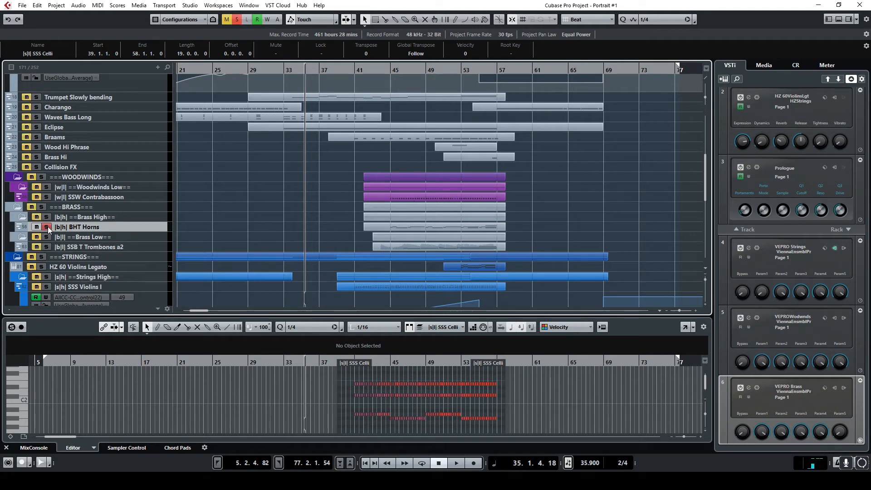
Step: Add the SSB T Trombones a2 track to the soloed BHT Horns and start playback from bar 45
left_click(47, 246)
left_click(395, 69)
key("space")
Step: Show the used automation of the BHT Horns and SSB T Trombones a2 tracks
right_click(160, 228)
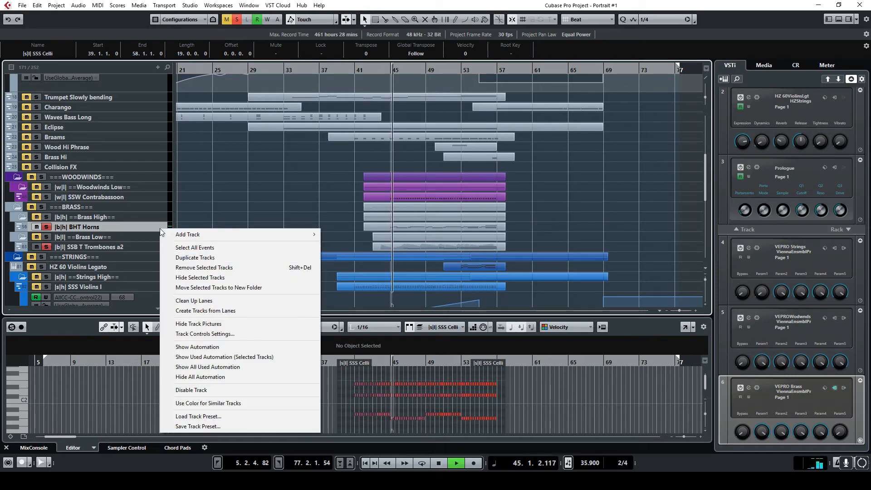
left_click(224, 357)
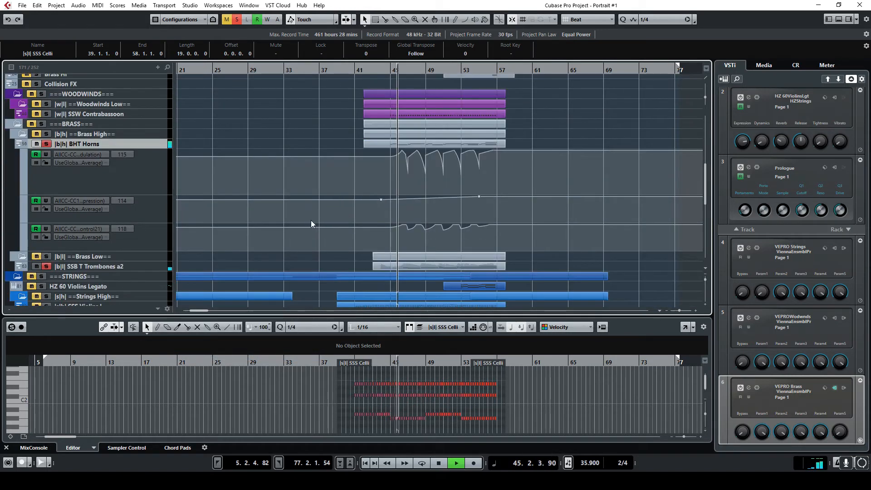
right_click(153, 267)
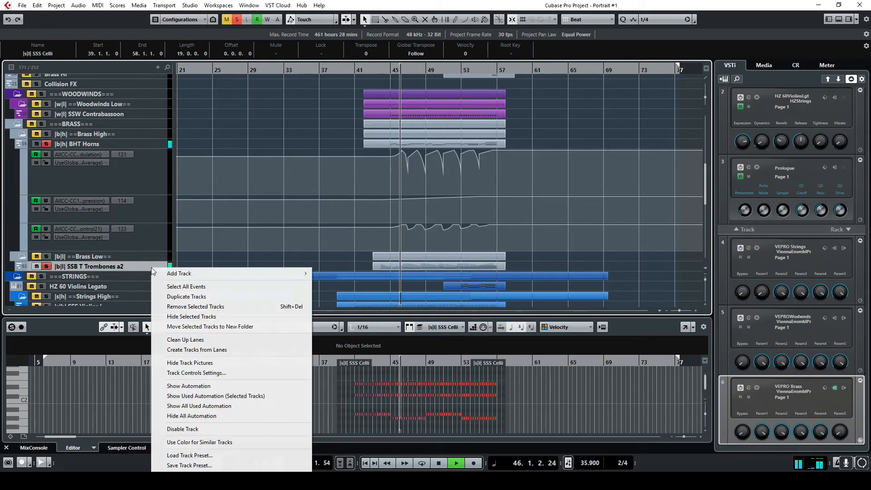
left_click(206, 397)
Step: Select the BHT Horns and SSB T Trombones a2 parts together to display their notes in the lower editor
scroll(355, 197, "up", 6)
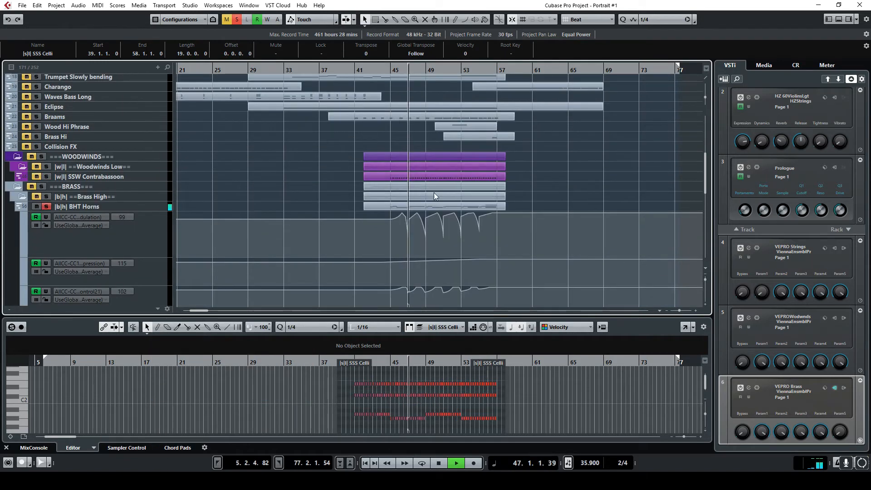
left_click(429, 205)
scroll(475, 188, "down", 3)
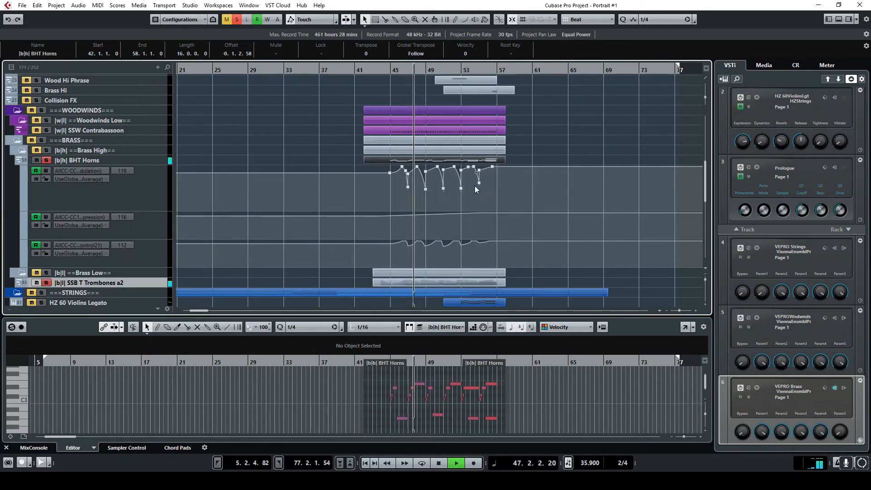
scroll(474, 189, "down", 3)
left_click(447, 235)
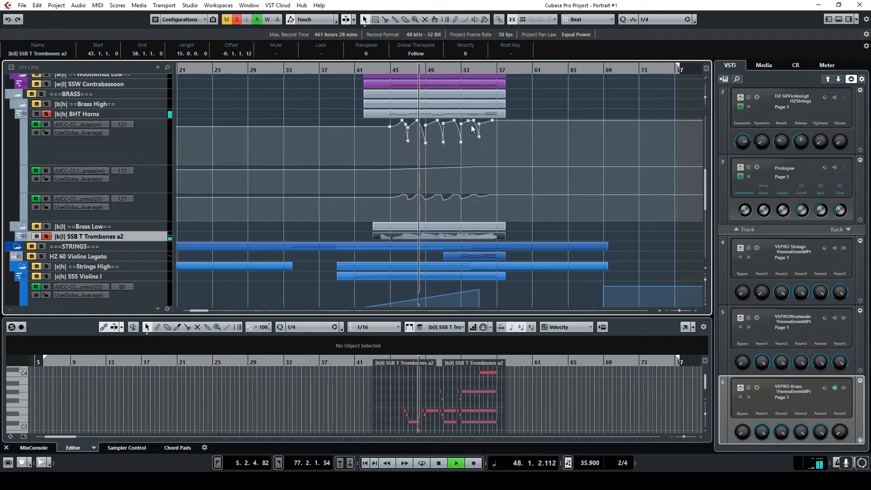
Step: Examine the horn and trombone notes and the BHT Horns articulations lane in a separate Key Editor window, and close it
left_click(684, 326)
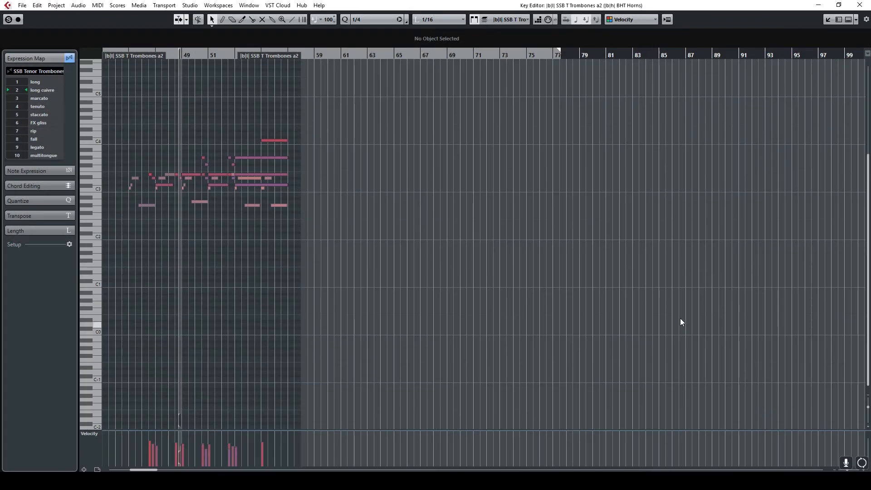
left_click(135, 178)
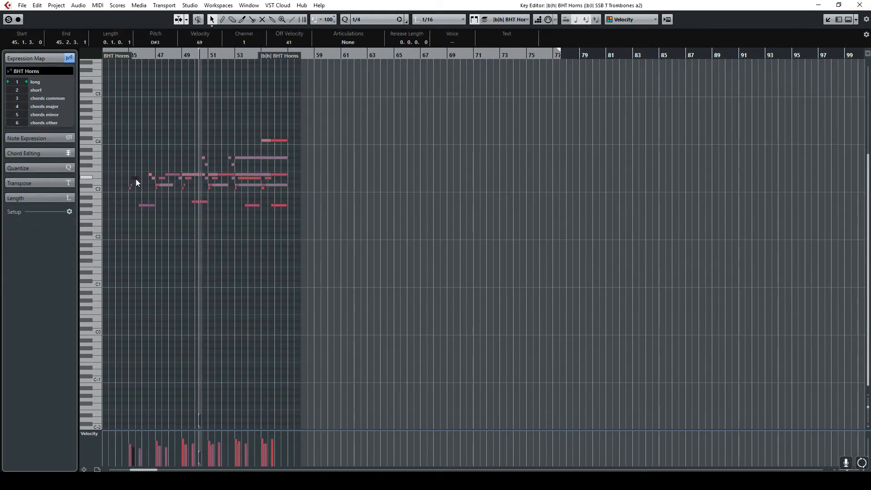
left_click(95, 434)
left_click(136, 218)
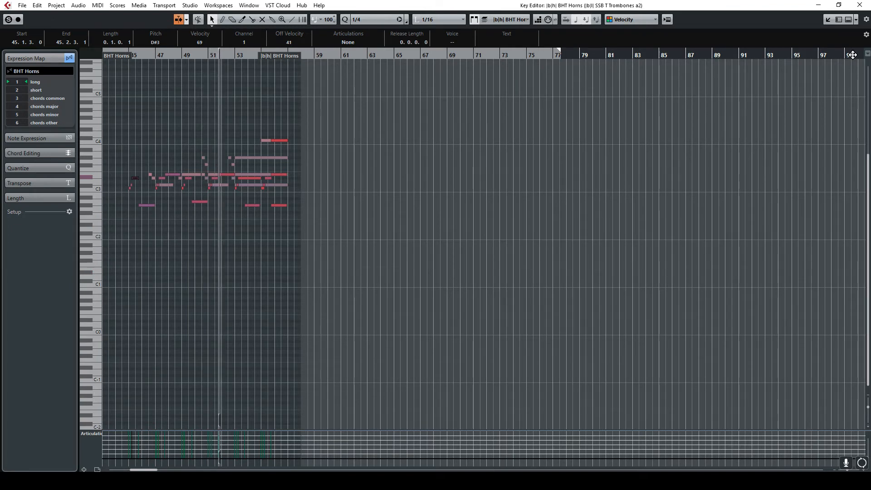
left_click(860, 5)
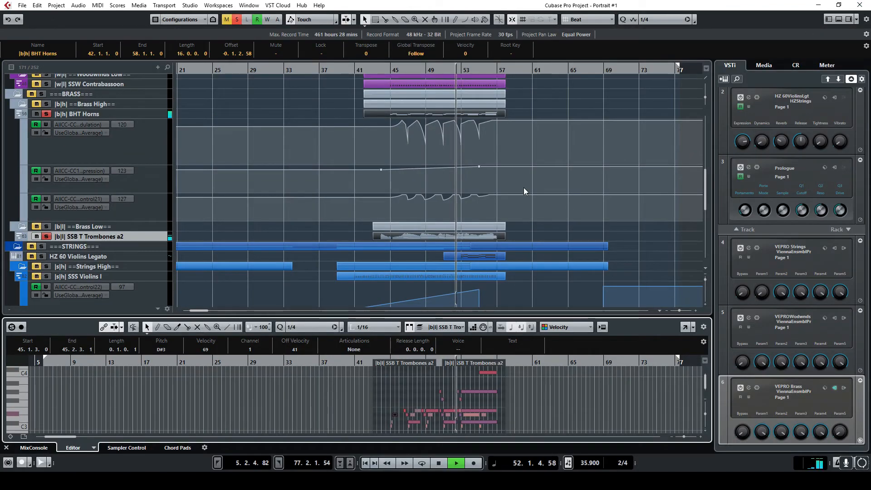
Step: Listen to the soloed brass while viewing the BHT Horns automation curves, and stop playback around bar 57
scroll(521, 193, "up", 2)
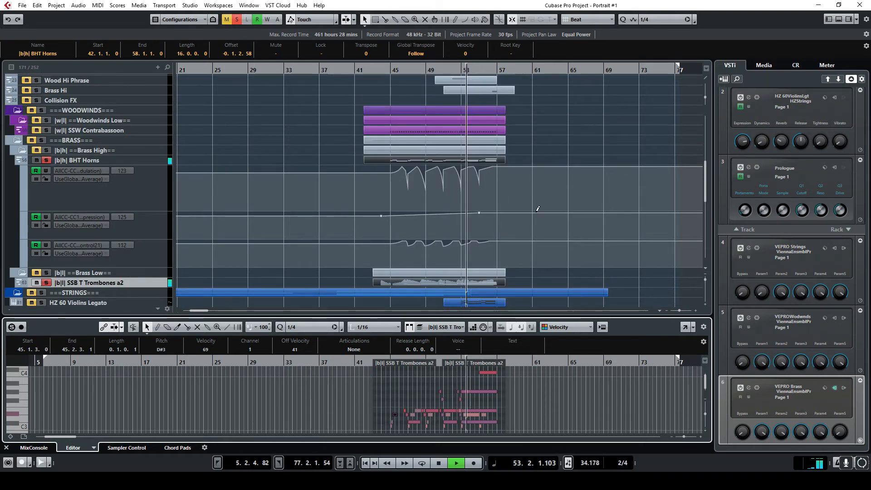
scroll(535, 216, "down", 2)
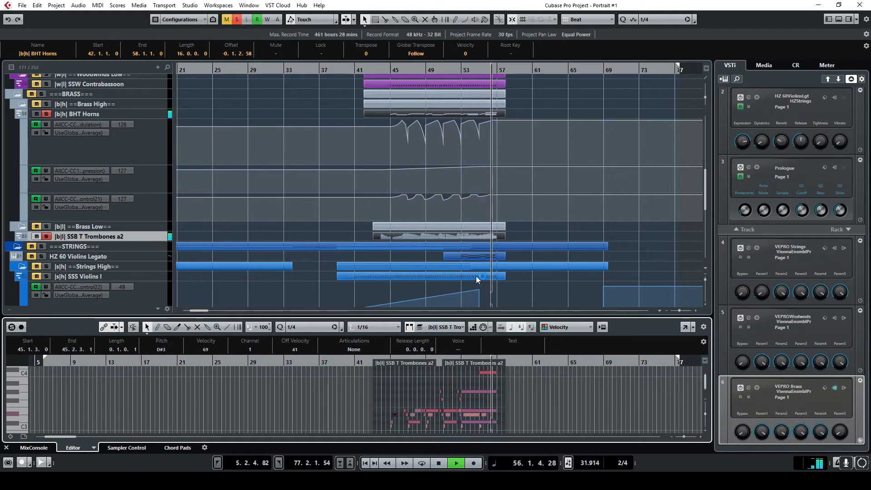
left_click(438, 465)
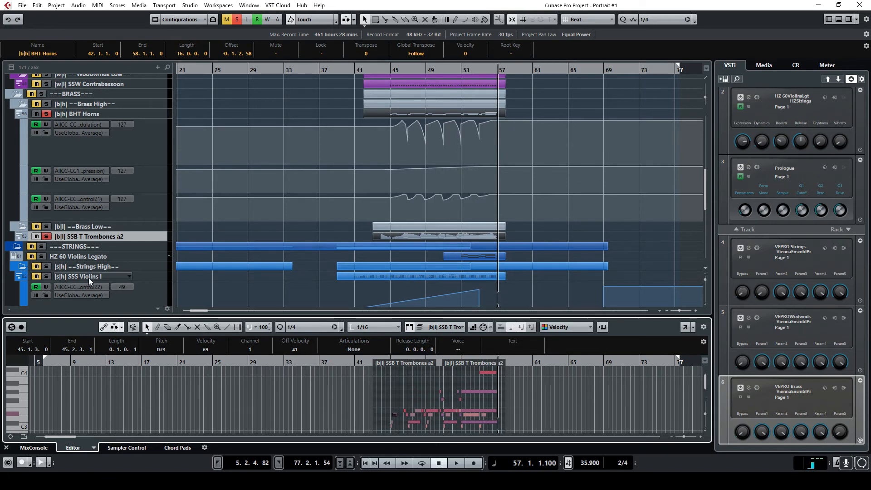
Step: Solo the HZ 60 Violins Legato track together with the brass and play from about bar 53 while viewing the string tracks
left_click(42, 257)
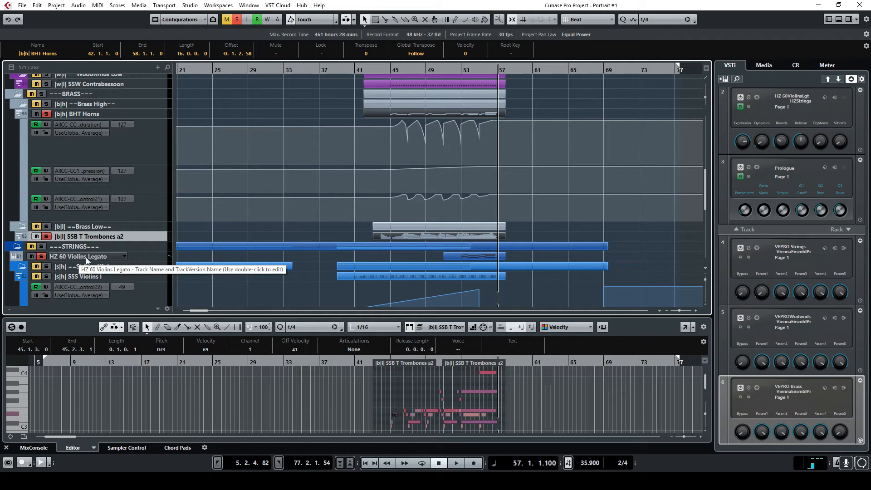
double_click(460, 70)
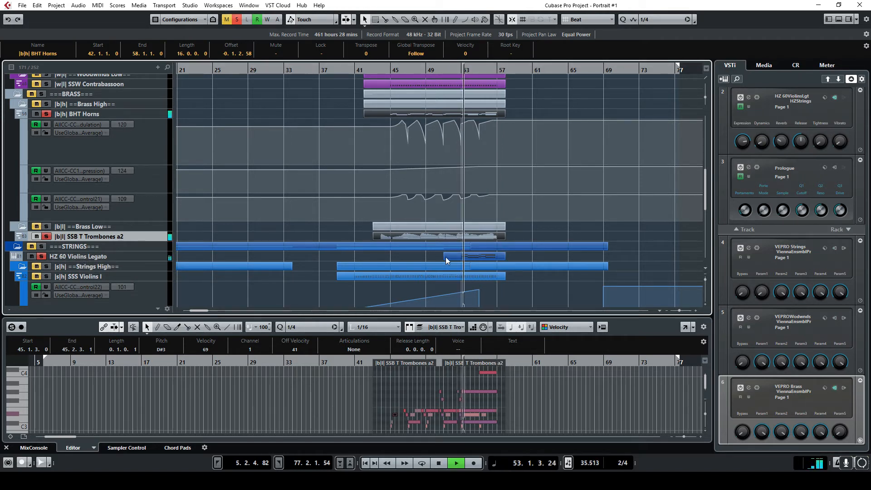
scroll(433, 246, "down", 2)
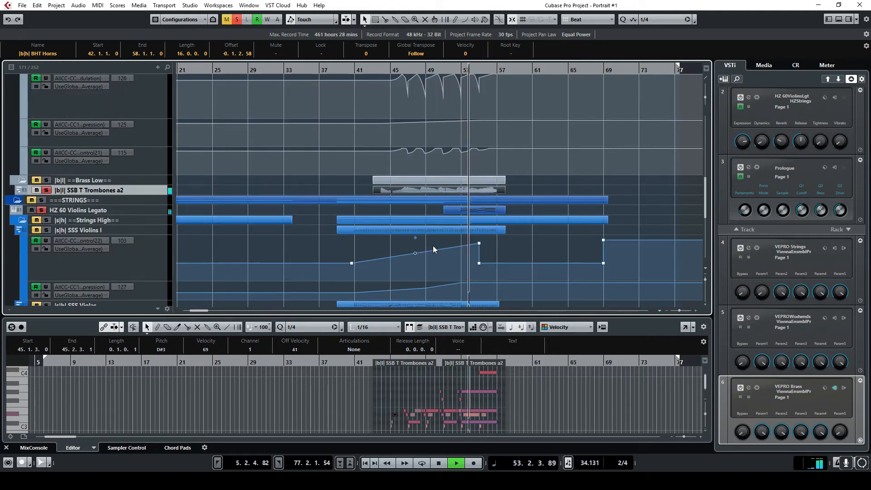
scroll(436, 255, "down", 2)
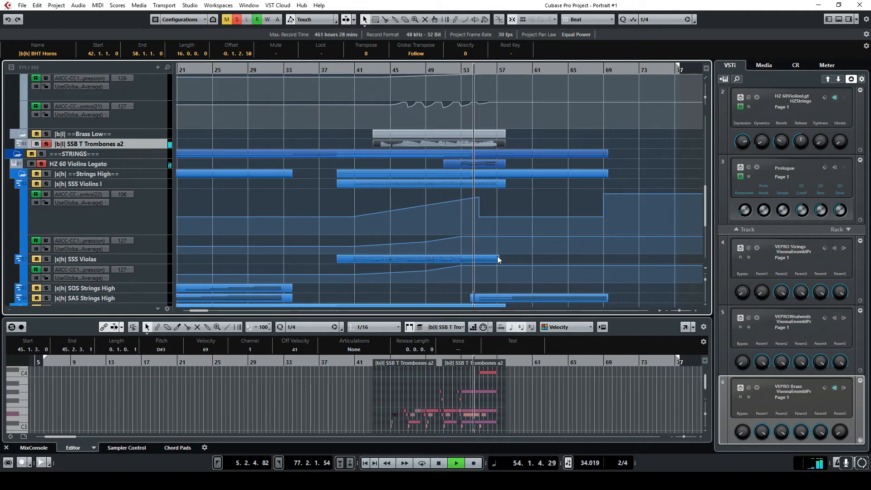
scroll(522, 256, "down", 2)
scroll(545, 256, "down", 2)
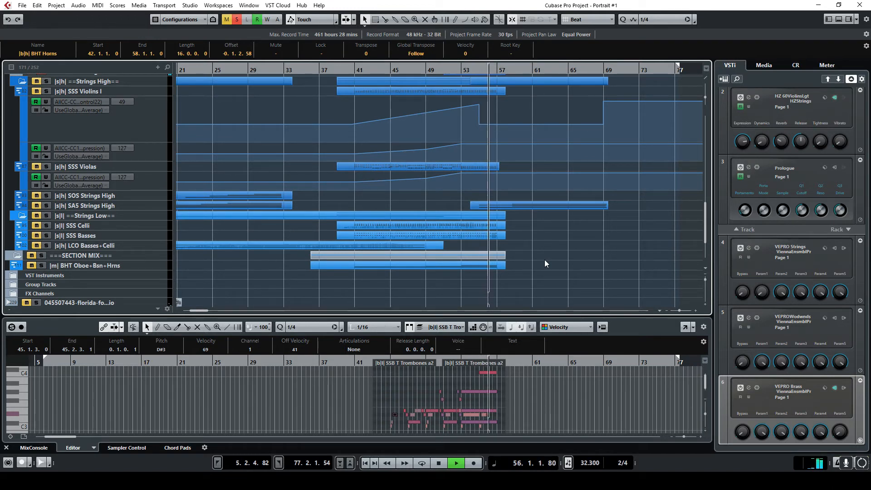
Step: Stop playback, clear the solos and hide the automation lanes of the BHT Oboe+Bsn+Hrns track
left_click(444, 465)
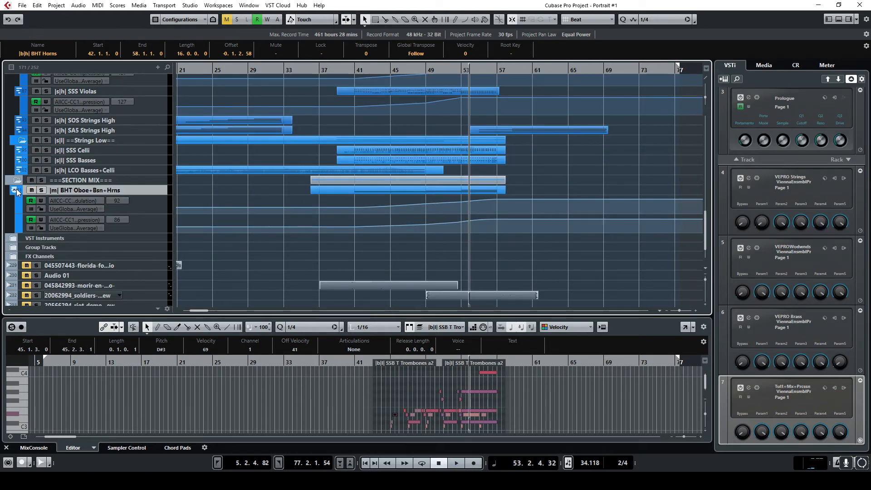
left_click(13, 192)
Step: Solo the SSW Contrabassoon track and play it from about bar 44 with its notes displayed in the lower editor, stopping after bar 50
scroll(293, 182, "up", 6)
scroll(413, 232, "up", 4)
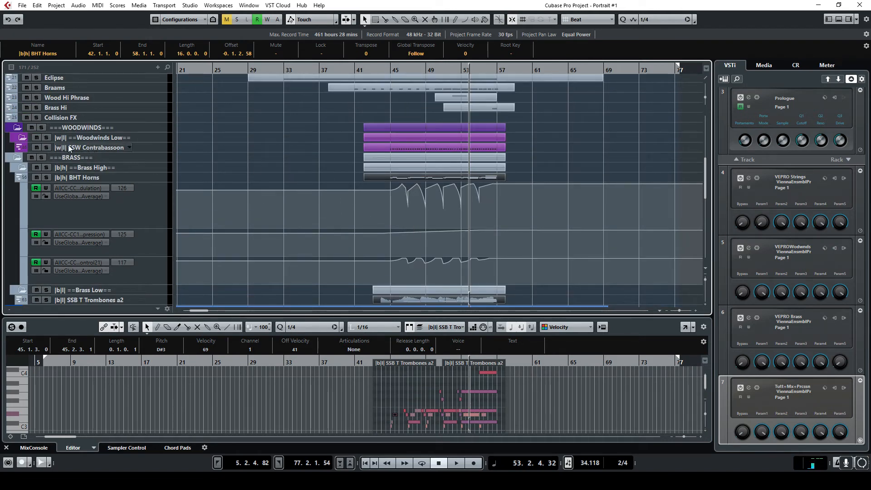
left_click(46, 148)
double_click(384, 69)
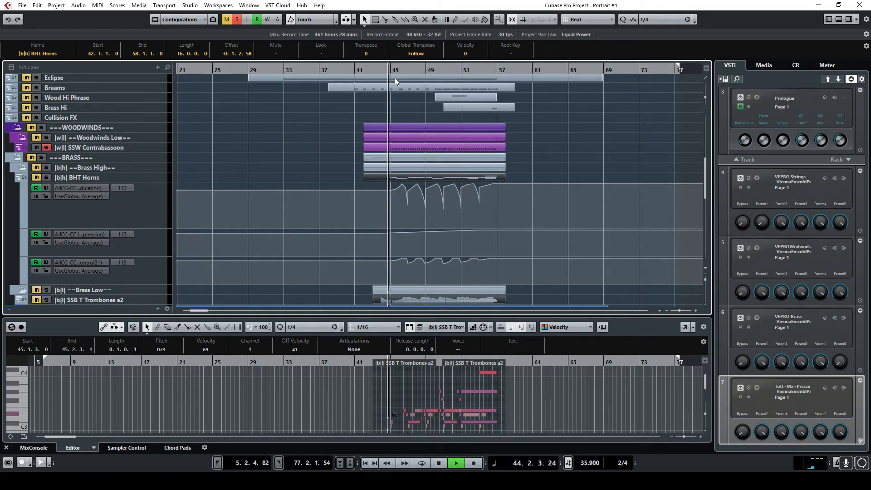
left_click(395, 148)
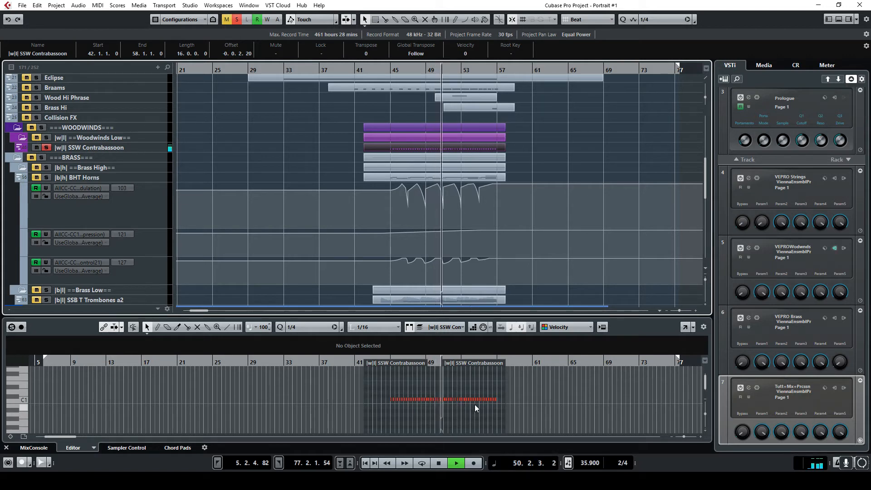
key("space")
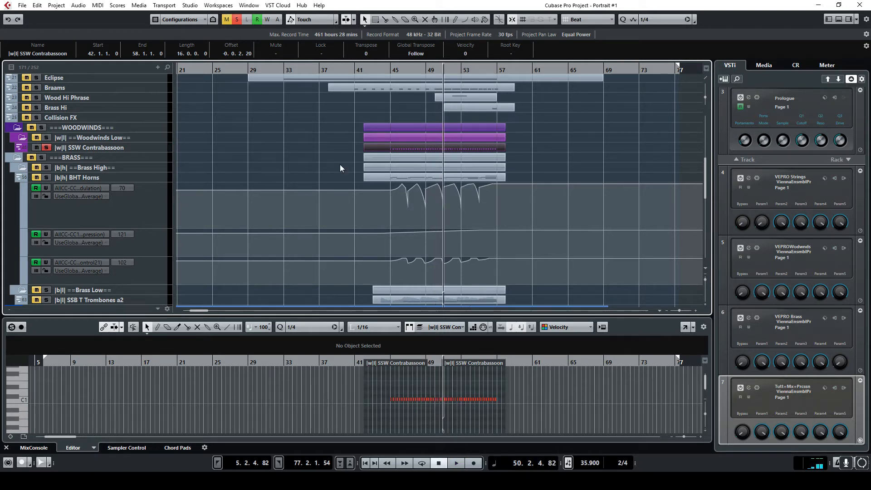
Step: Replace the contrabassoon solo with the Eclipse and Braams tracks and play them from bar 41, jumping ahead to bar 45
scroll(302, 159, "up", 2)
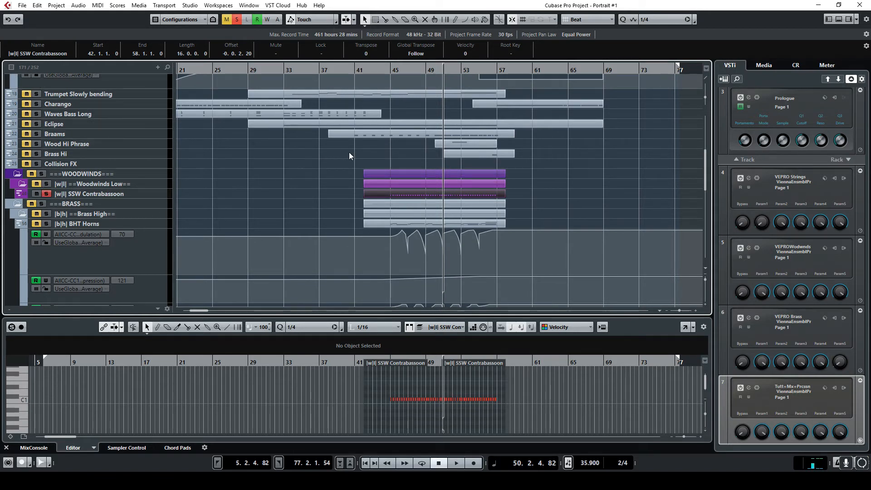
left_click(251, 147)
left_click(82, 134)
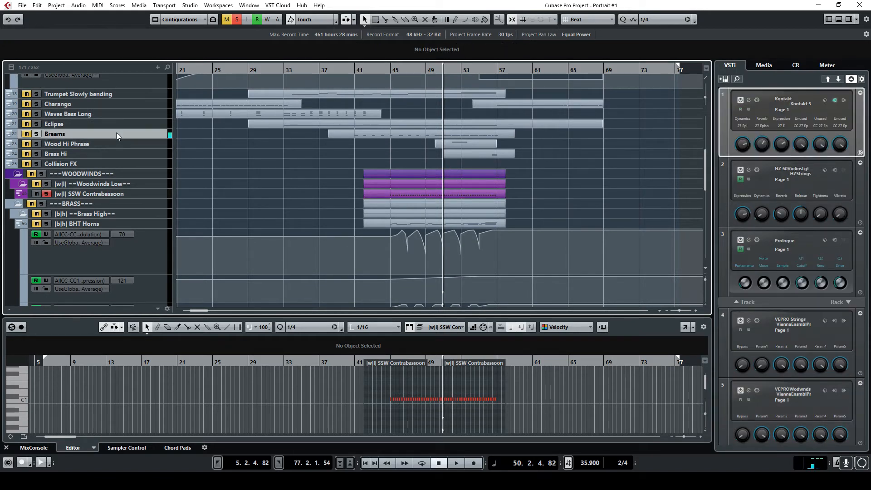
left_click(95, 123)
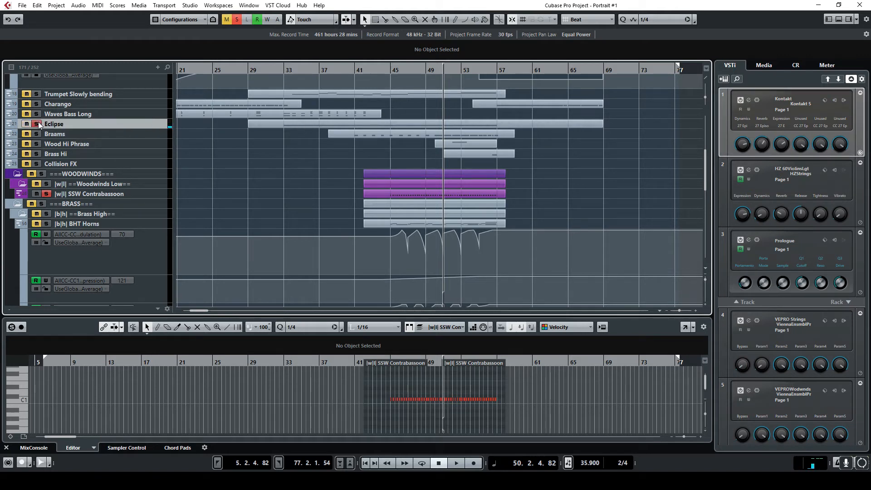
left_click(356, 71)
key("space")
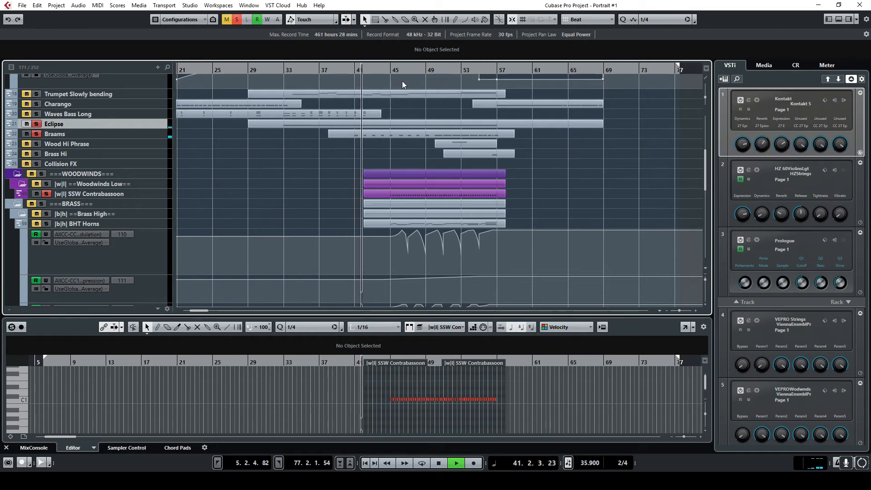
left_click(390, 71)
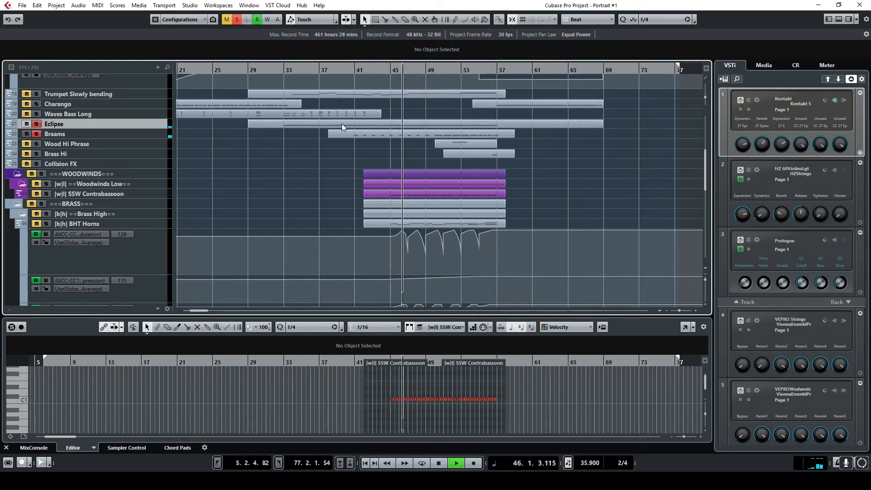
Step: Hide the lower editor zone and open the Kontakt instrument window with its library list showing
left_click(843, 20)
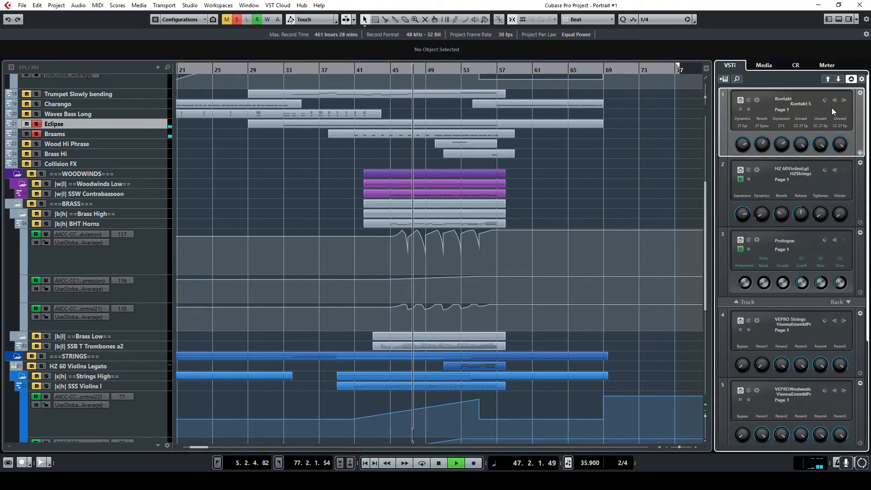
left_click(748, 100)
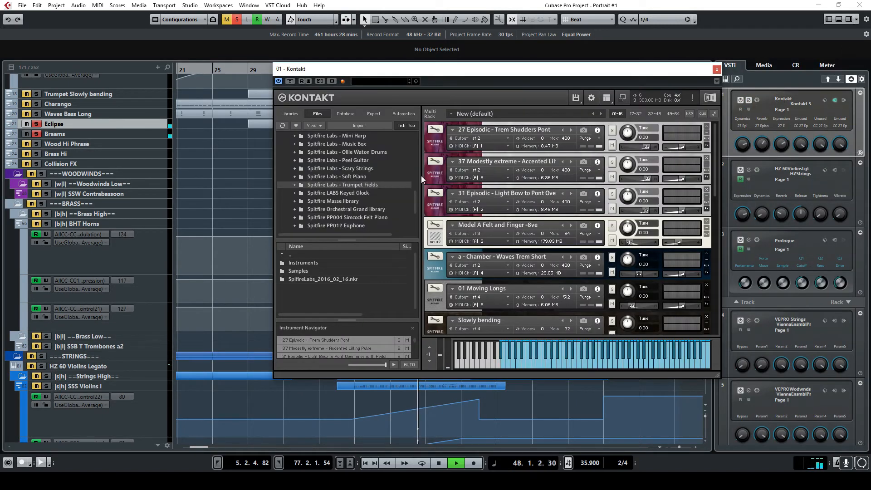
left_click(290, 114)
Step: Find the BRAAMS_BASS and Eclipse instruments in the Kontakt multi rack and examine Eclipse's effects and engine settings
scroll(598, 214, "down", 2)
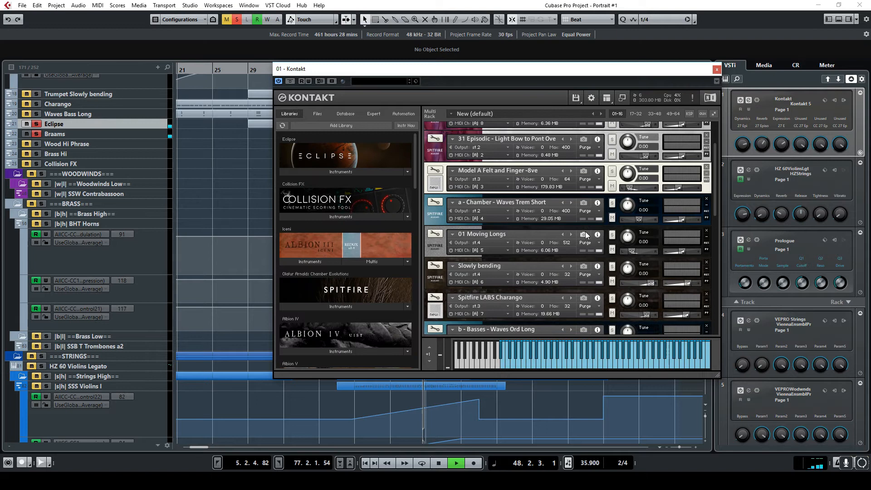
left_click_drag(716, 178, 551, 233)
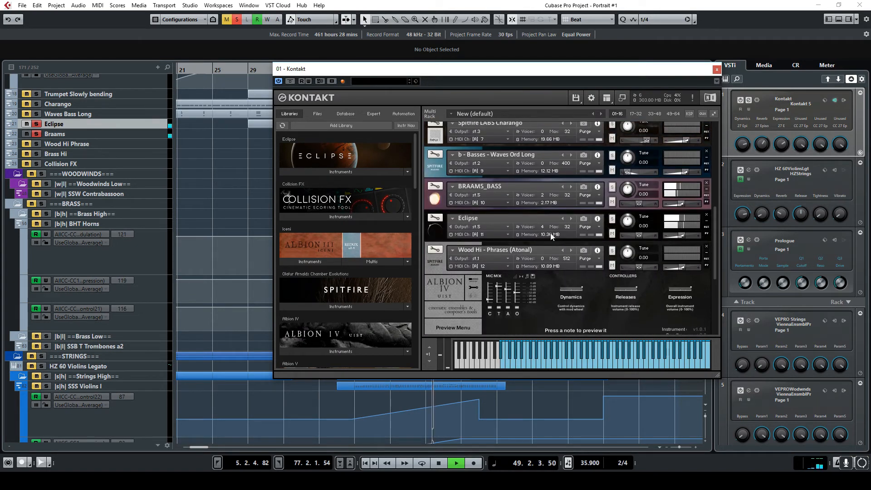
left_click(438, 231)
scroll(551, 264, "down", 5)
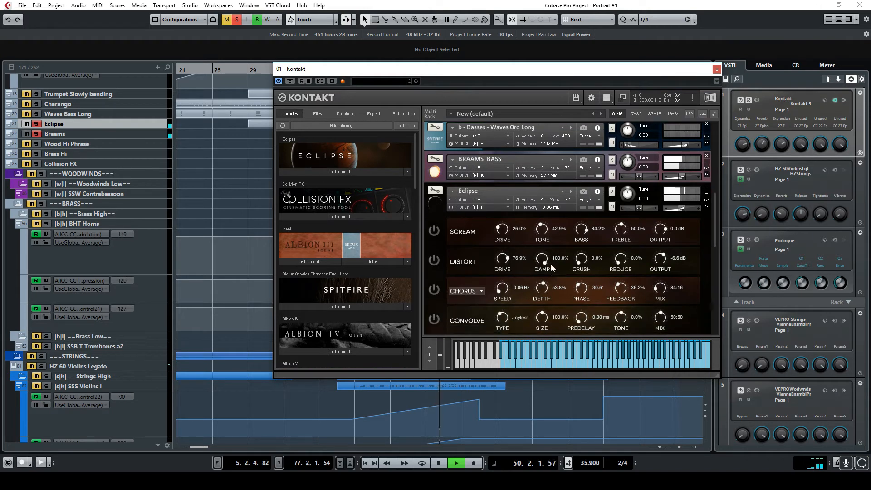
left_click(456, 314)
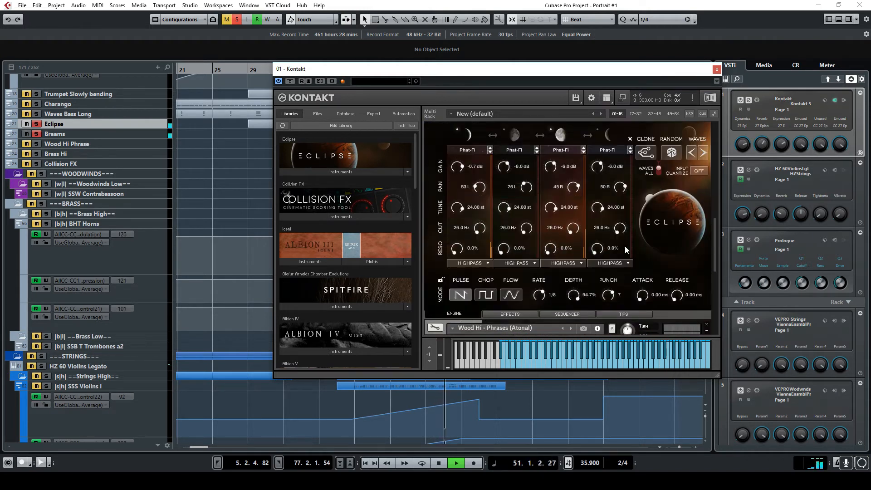
scroll(712, 225, "up", 5)
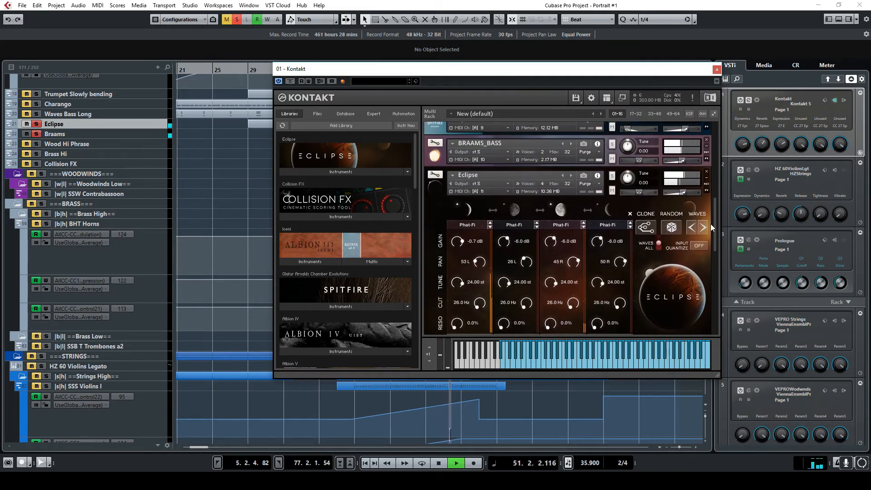
Step: Examine the BRAAMS_BASS main engine settings in the Kontakt multi rack, close the instrument window and stop playback
left_click(434, 179)
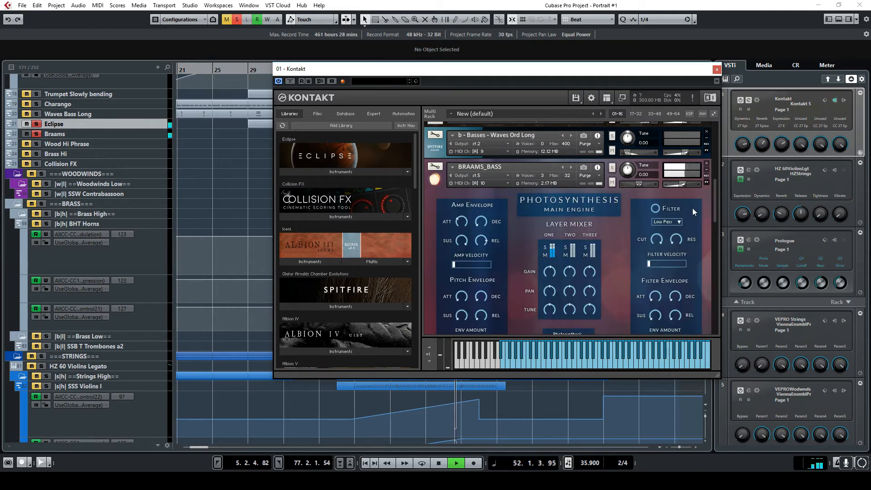
left_click_drag(714, 192, 717, 212)
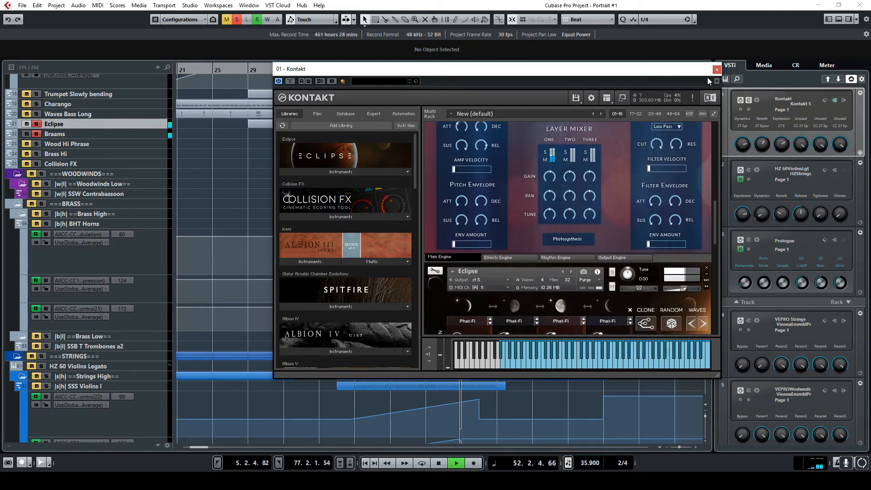
left_click(717, 69)
key("space")
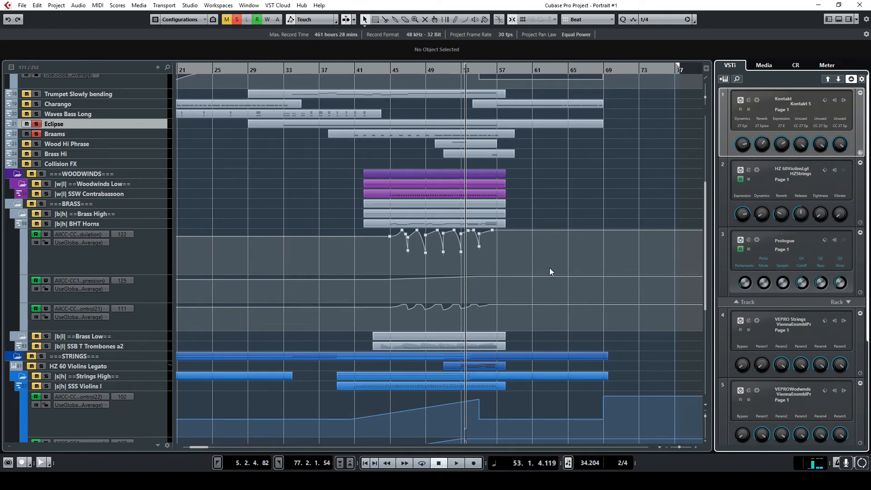
Step: Clear all track solos and play the full arrangement from about bar 33
scroll(538, 272, "up", 8)
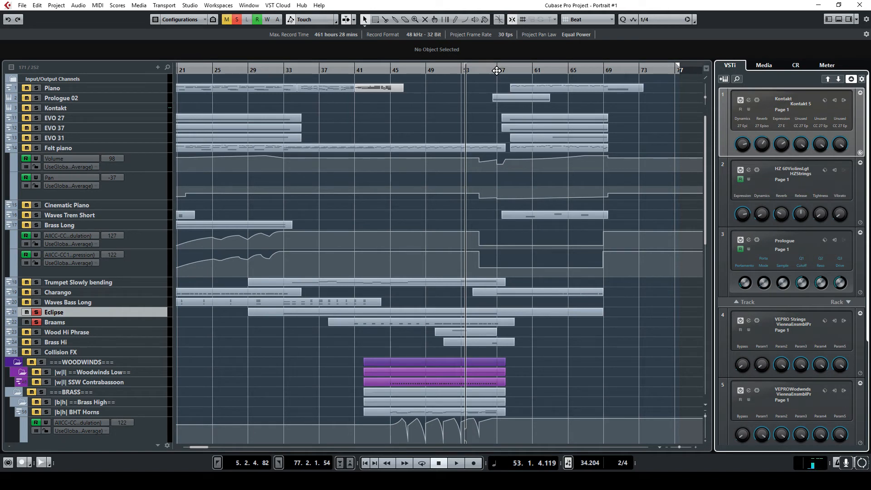
left_click(238, 20)
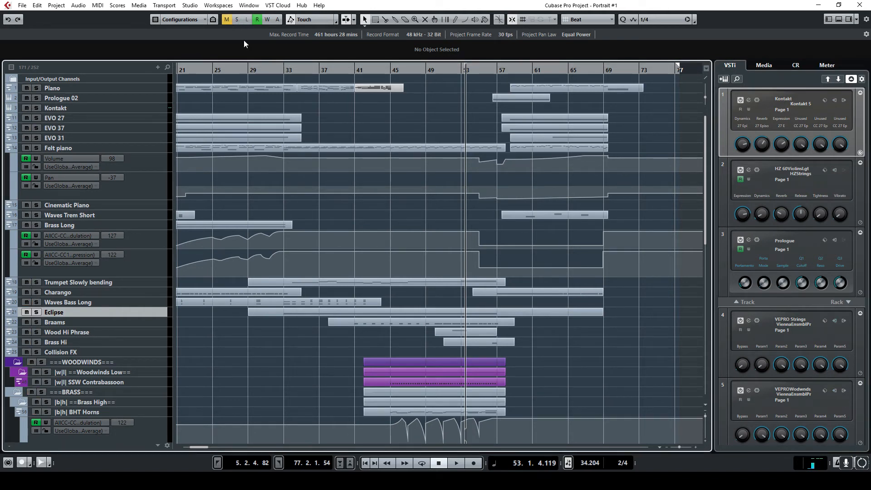
double_click(284, 69)
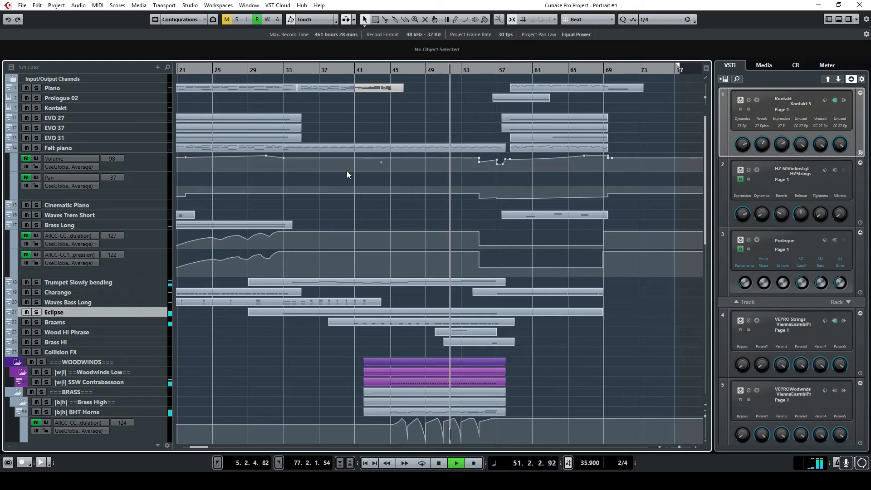
Step: Hide all automation lanes and look through the tracks while the full mix plays, stopping after bar 57
right_click(144, 313)
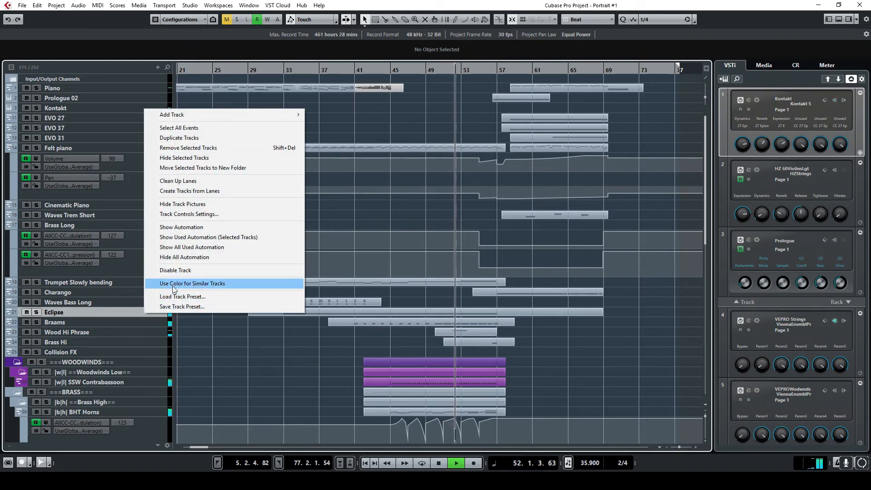
left_click(197, 257)
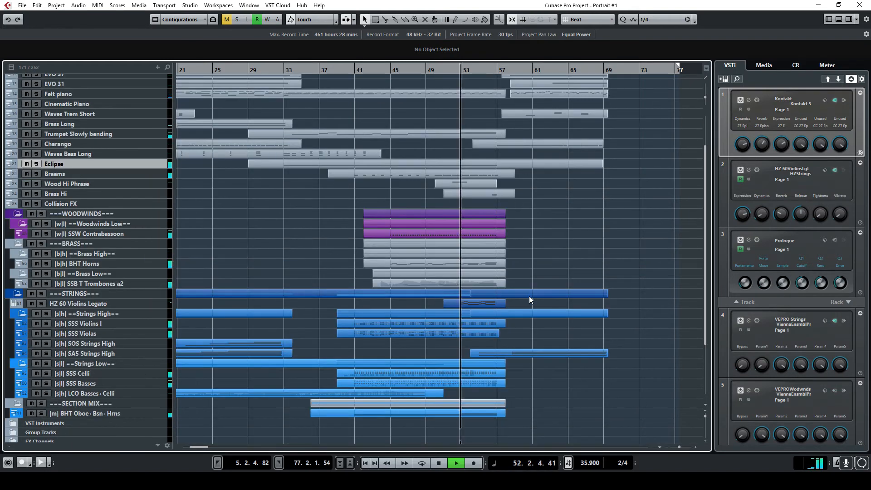
scroll(574, 286, "up", 3)
scroll(573, 287, "down", 4)
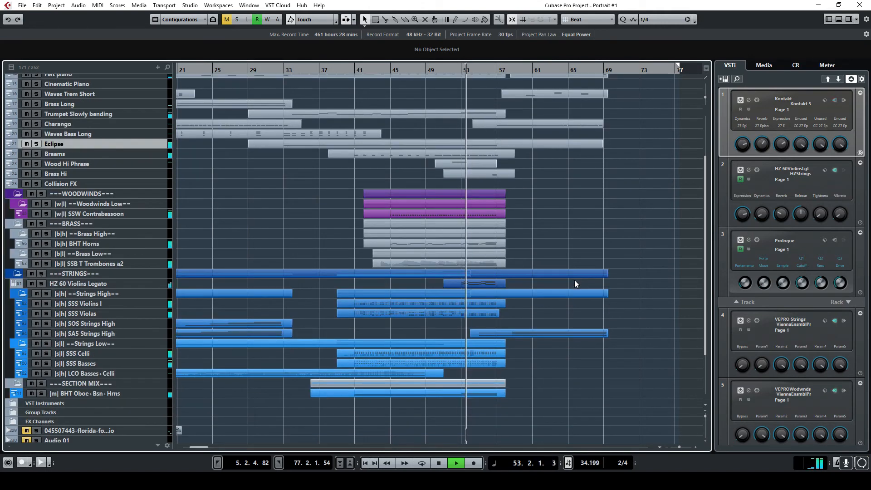
left_click_drag(706, 331, 705, 304)
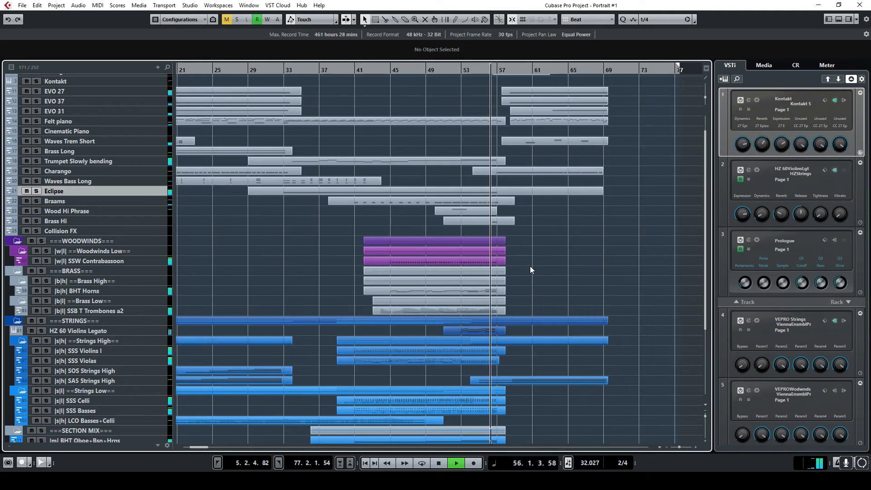
left_click(438, 462)
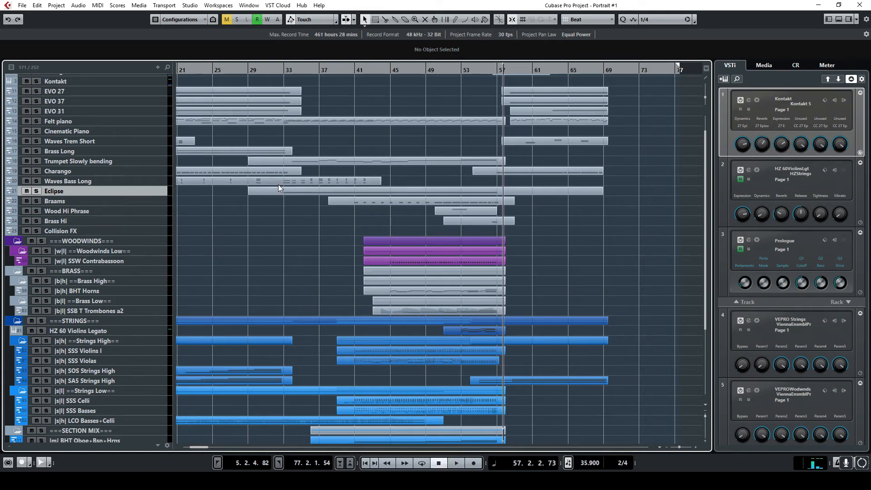
Step: Solo Wood Hi Phrase and play it from about bar 52, switching the solo to Brass Hi and jumping to about bar 56 before stopping
left_click(36, 211)
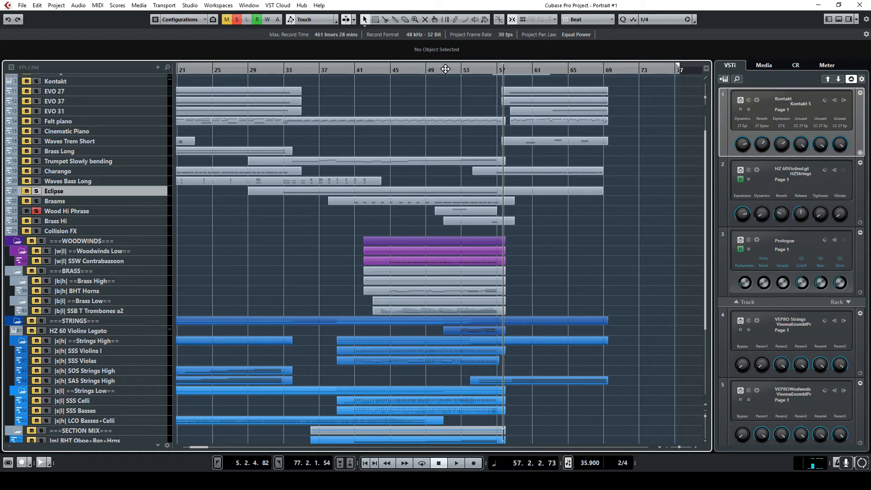
double_click(454, 69)
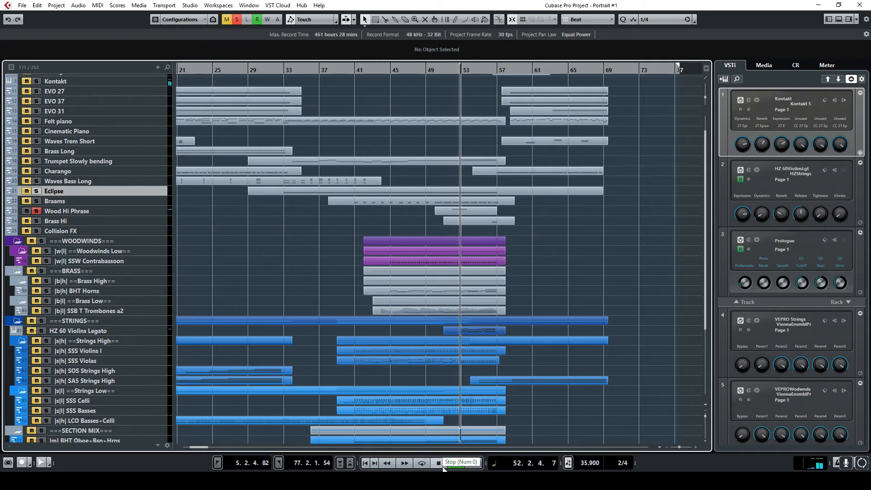
left_click(36, 221)
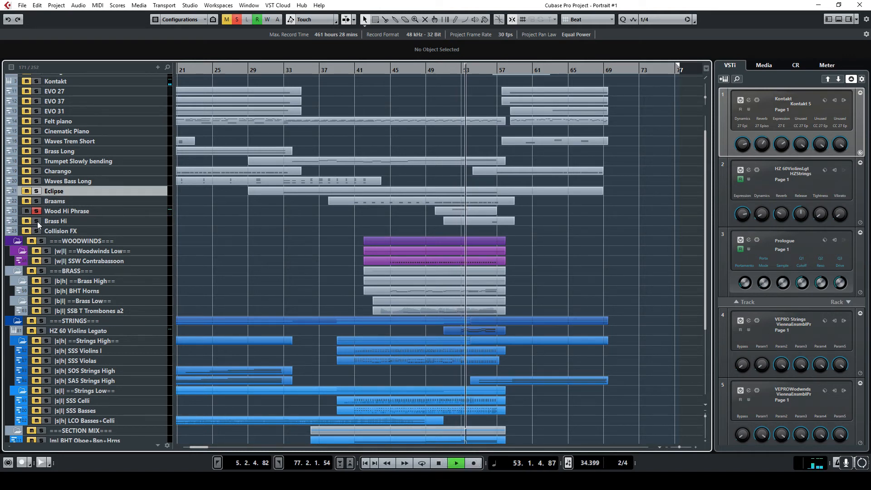
left_click(28, 211)
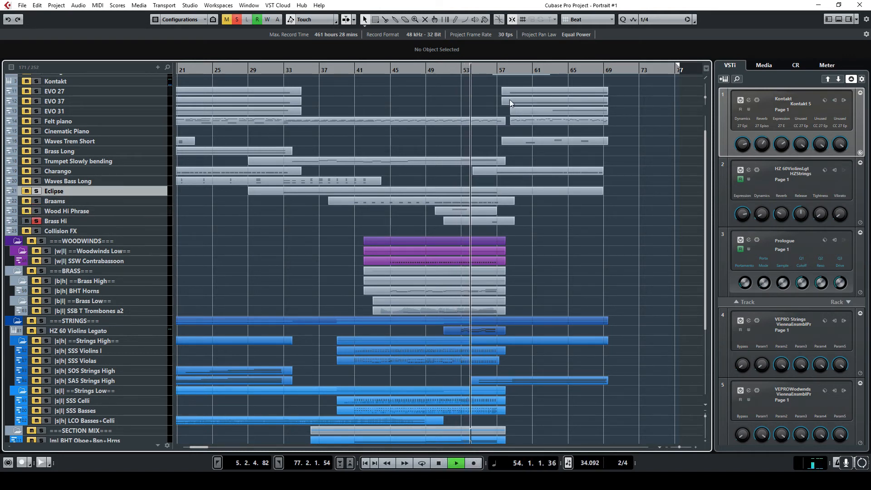
left_click(490, 70)
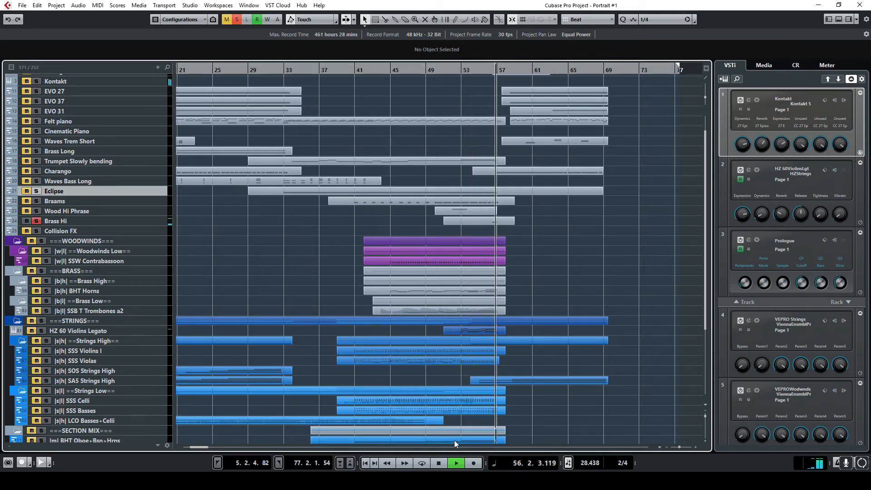
left_click(438, 463)
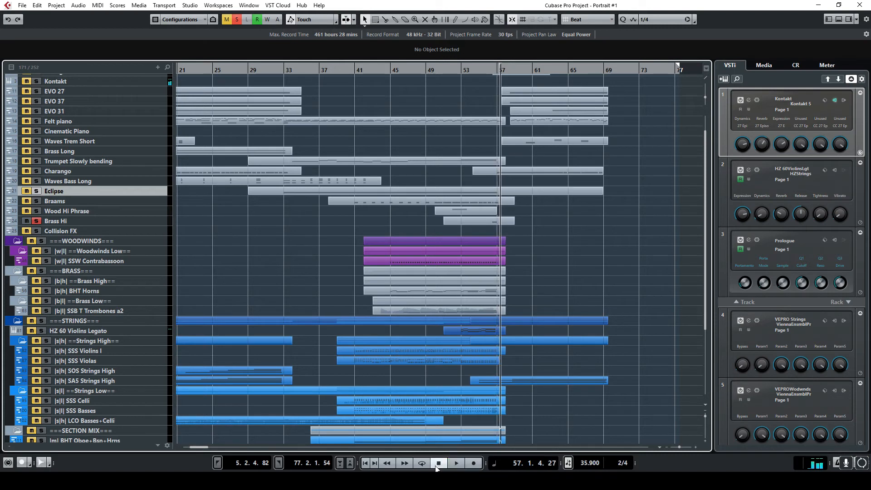
Step: Clear the Brass Hi solo and play the full mix from bar 53 while looking over the tracks, stopping after bar 57
left_click(480, 69)
scroll(517, 156, "up", 2)
left_click(474, 70)
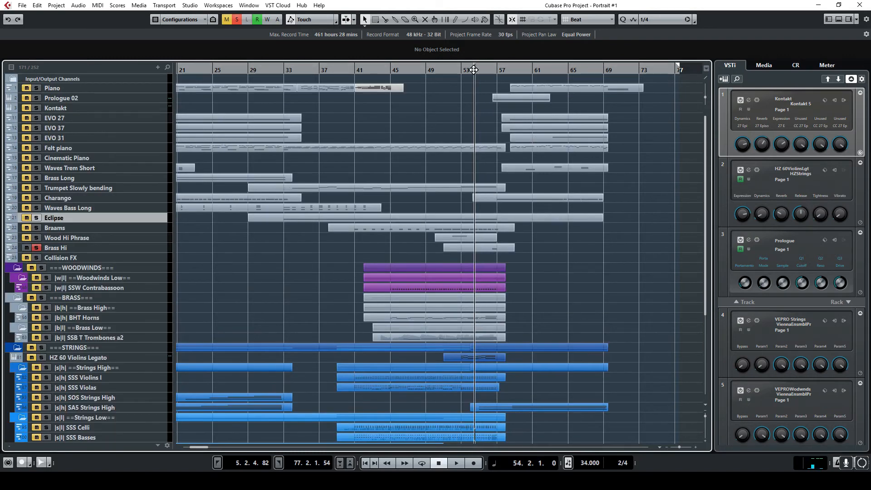
left_click(459, 69)
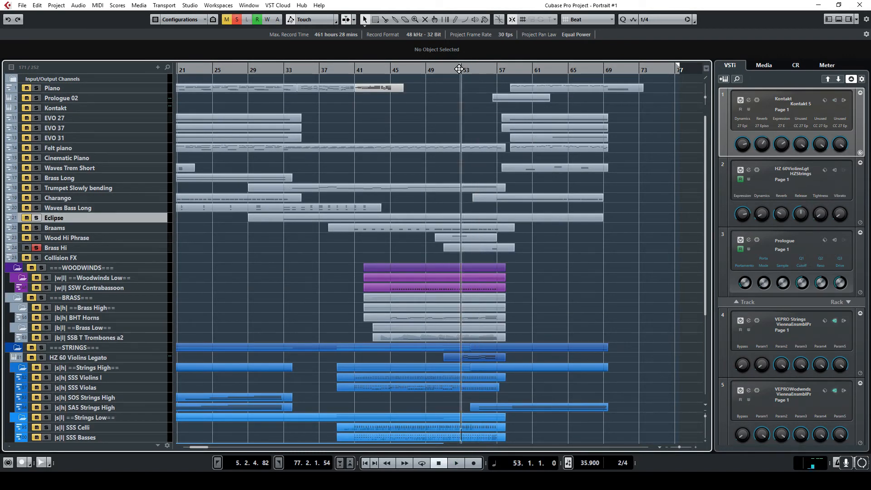
left_click(235, 23)
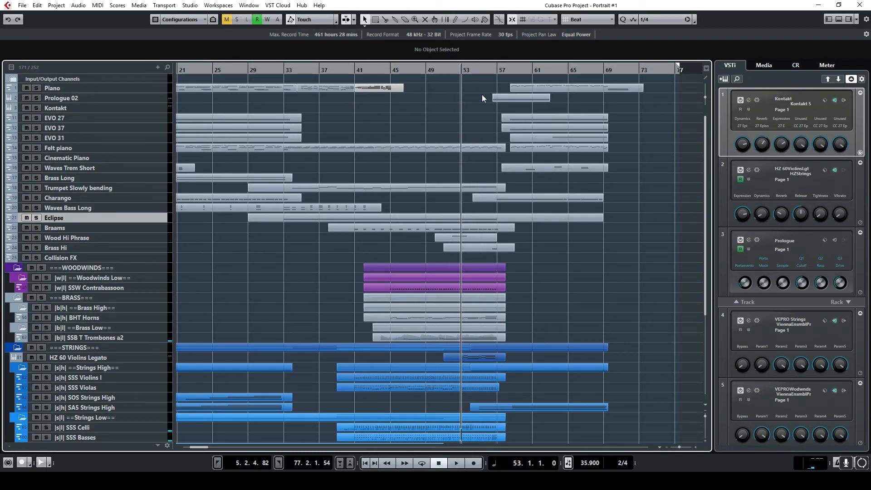
double_click(459, 70)
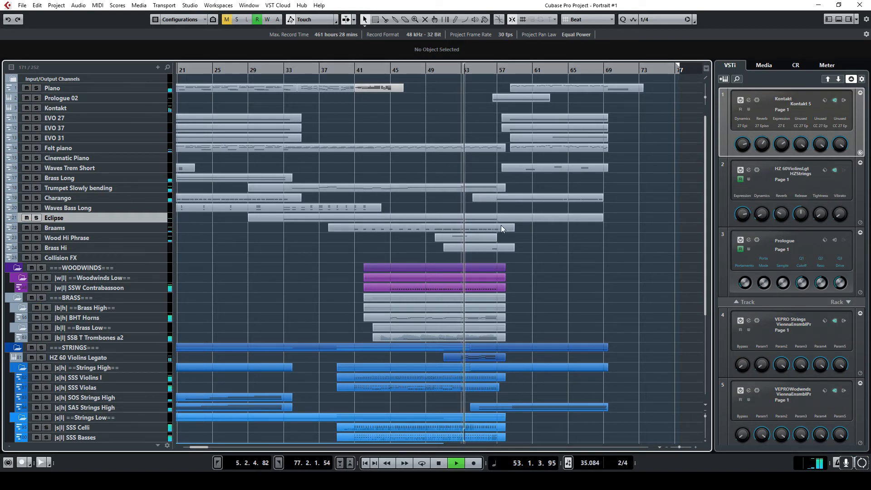
scroll(504, 232, "down", 5)
scroll(536, 282, "up", 5)
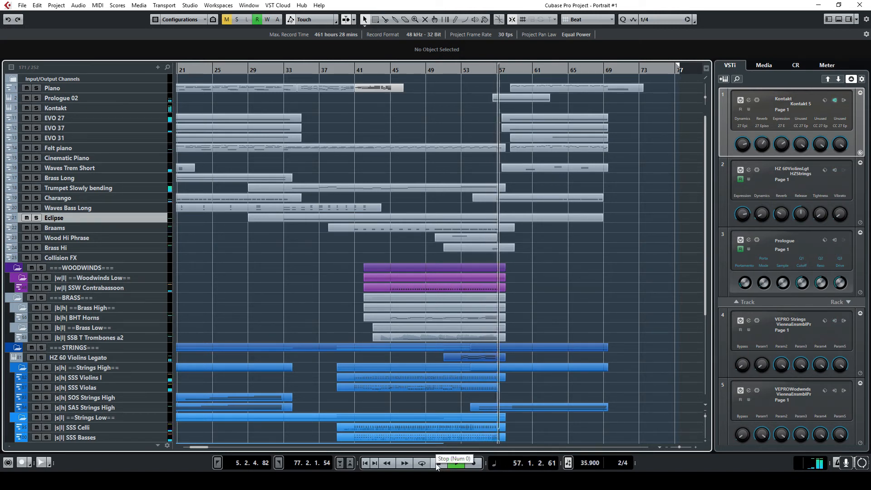
key("space")
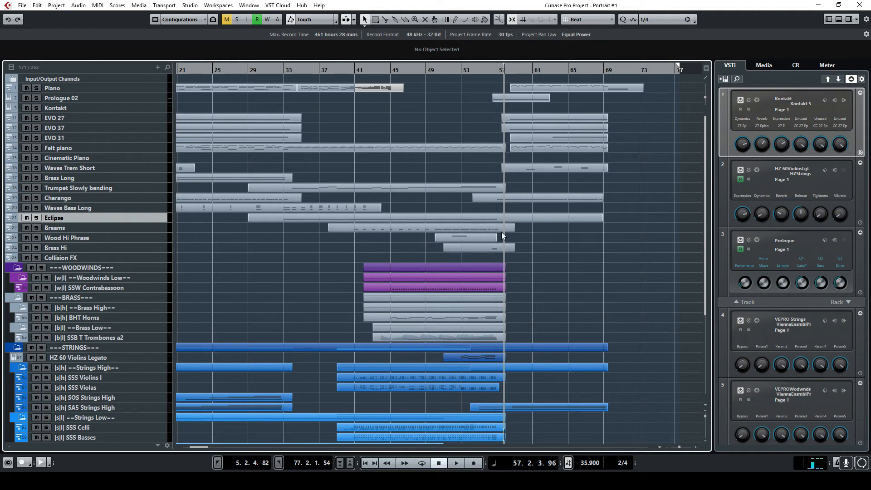
Step: Select and solo the Prologue 02 track and play it from about bar 56, stopping in bar 57
left_click(153, 97)
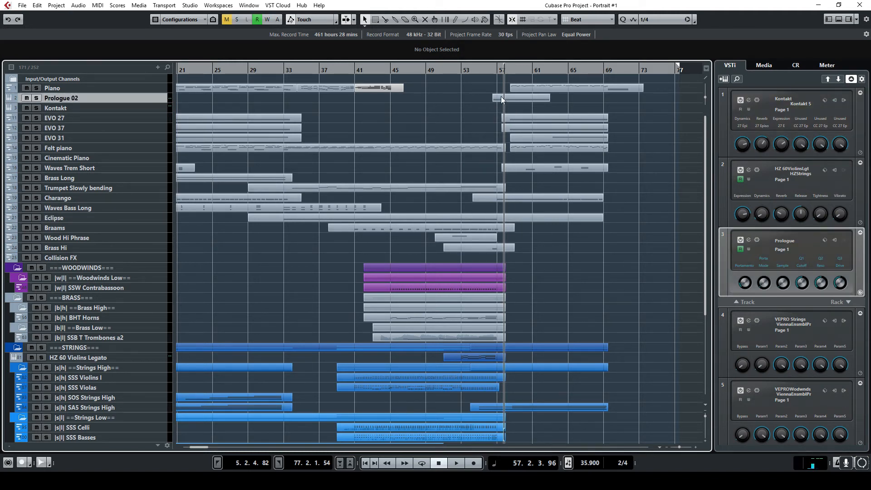
left_click(36, 98)
left_click(492, 72)
key("space")
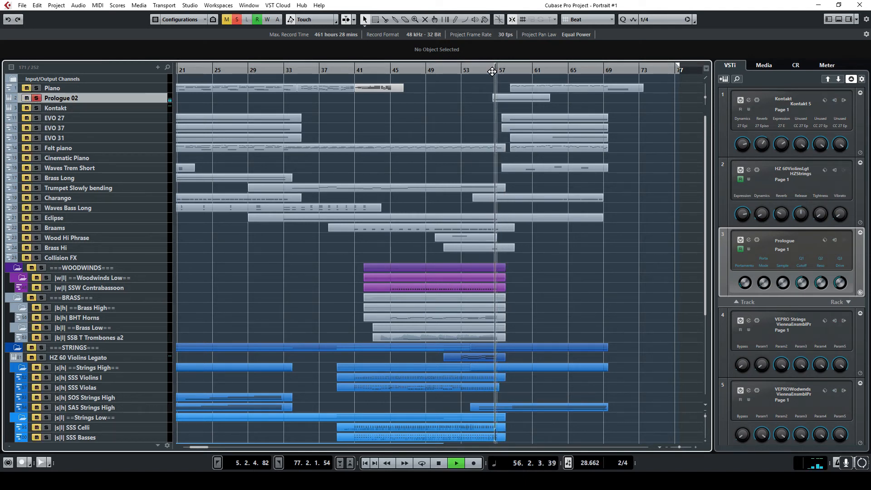
left_click(439, 465)
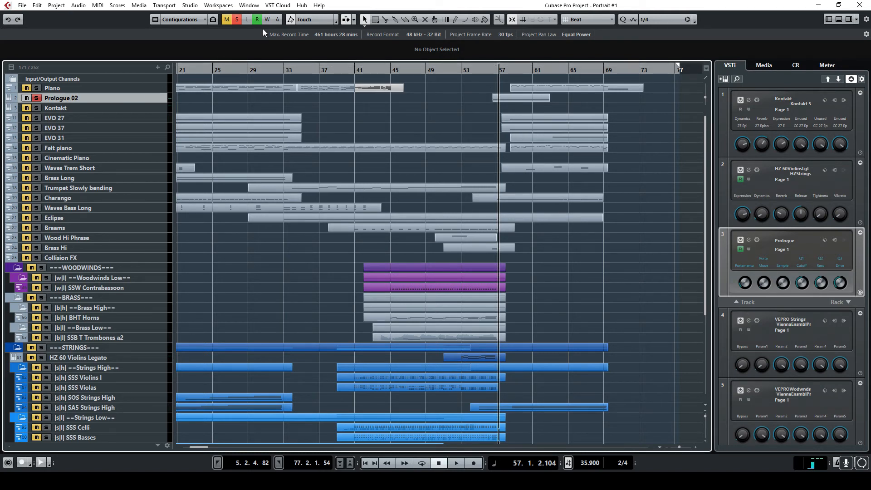
Step: Clear the solo, play the full mix from about bar 57 and unmute Prologue 02 during playback
left_click(237, 20)
left_click(497, 69)
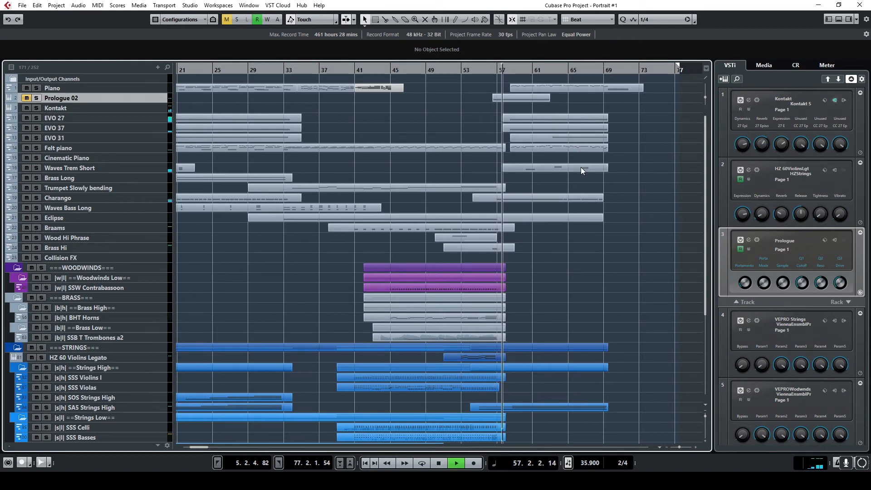
left_click(30, 99)
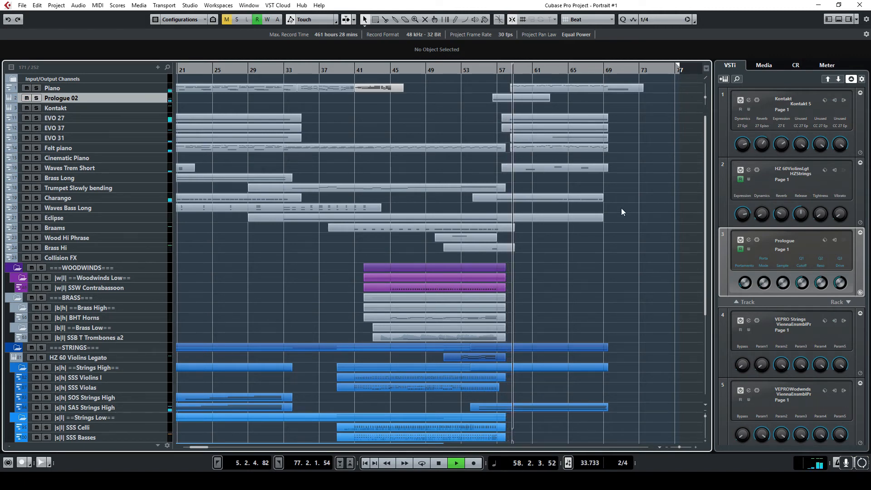
Step: Look over the playing tracks, jump playback ahead to about bar 67 and stop at bar 70
scroll(600, 215, "down", 5)
scroll(599, 220, "up", 5)
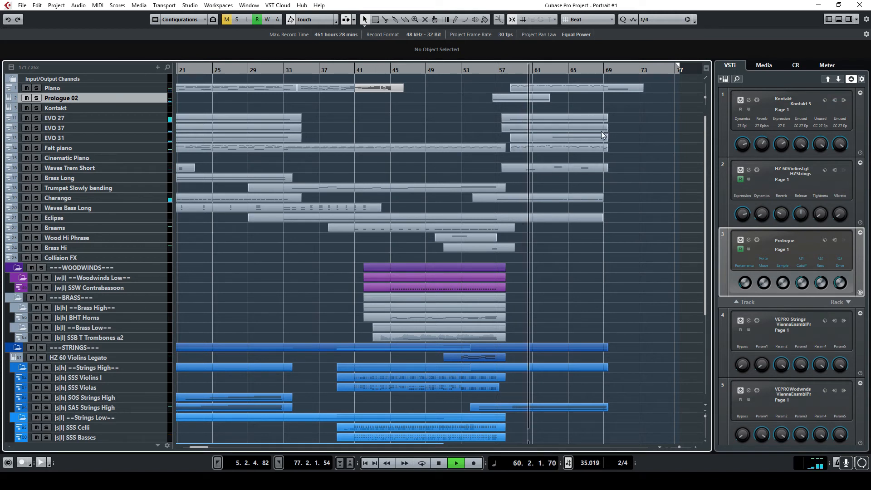
left_click(585, 69)
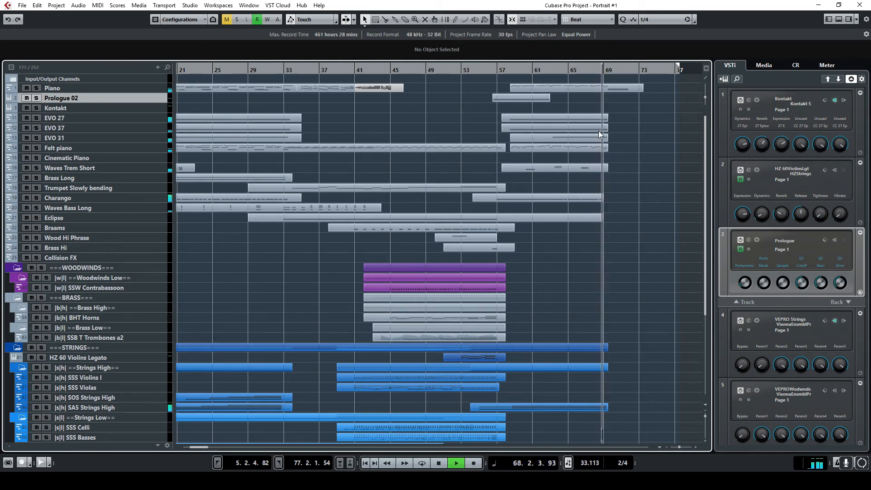
left_click(436, 462)
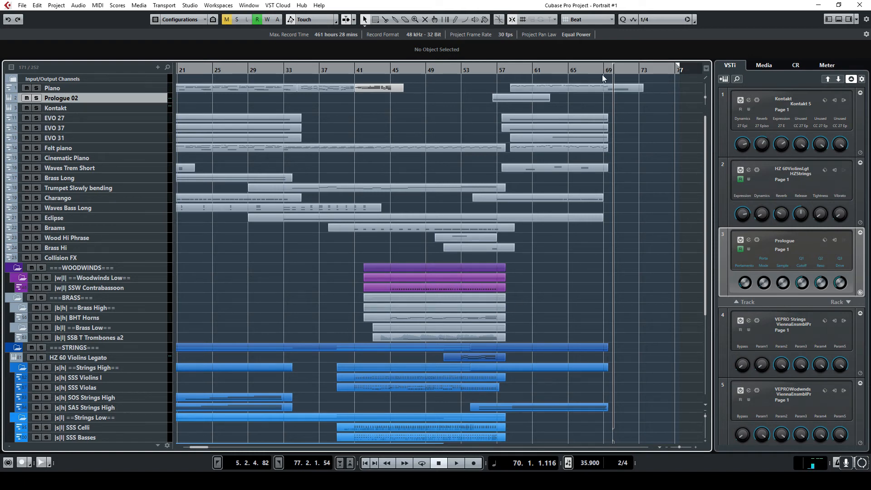
Step: Show the muted audio effects tracks at the end of the track list, viewing the arrangement from bar 1 across all tracks
scroll(644, 292, "down", 5)
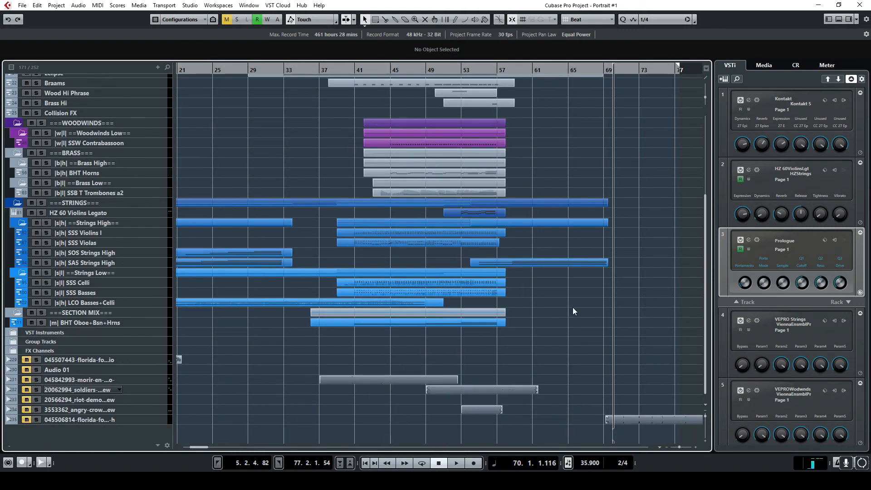
left_click_drag(195, 447, 180, 448)
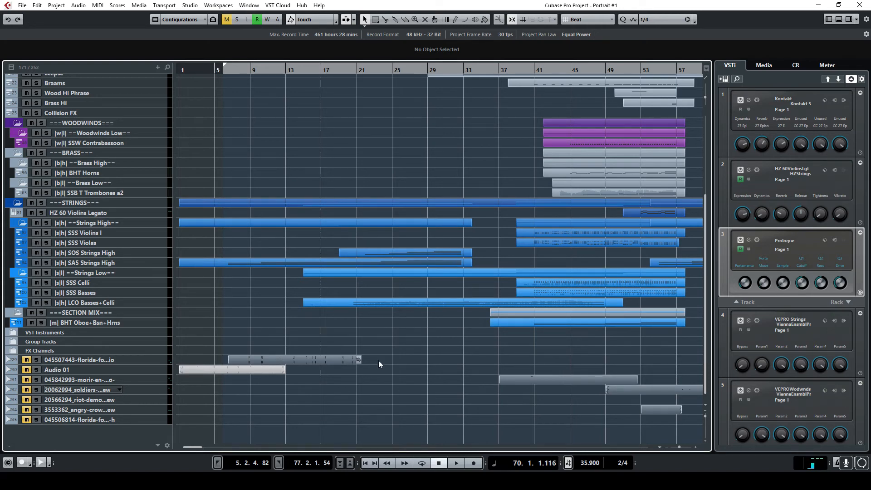
scroll(415, 263, "up", 5)
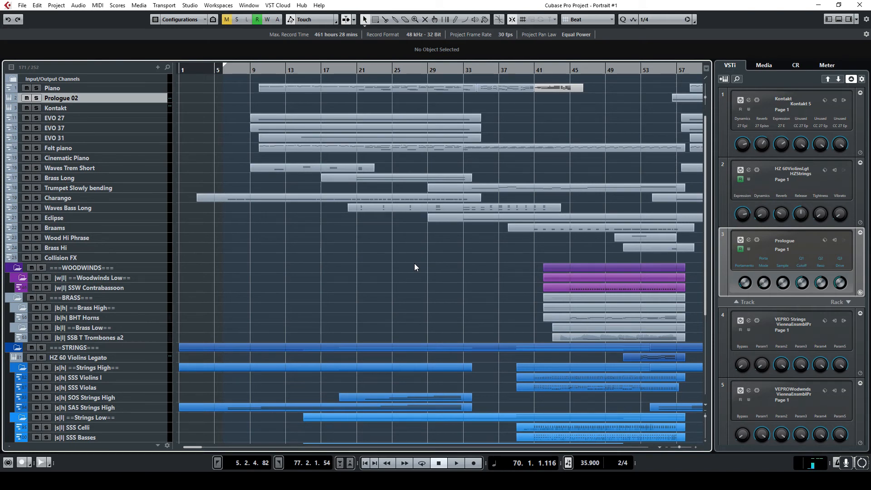
scroll(316, 268, "down", 3)
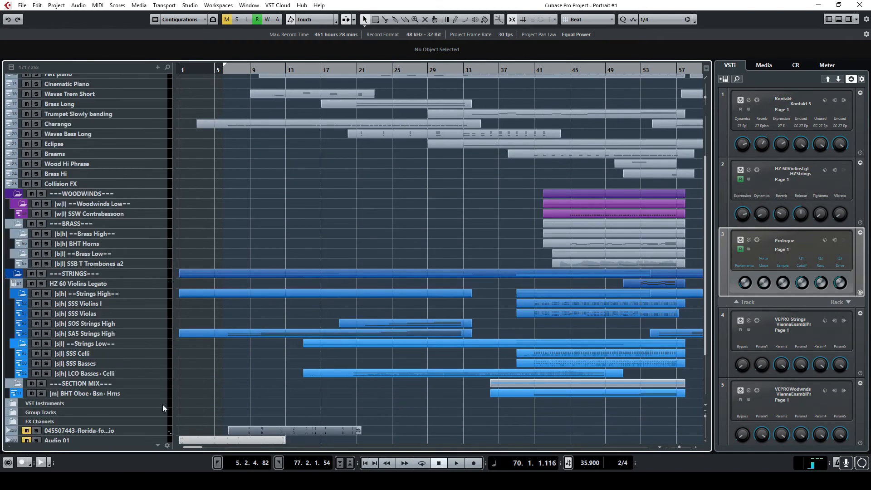
Step: Solo the 045507443 florida audio track, clearing all solo and mute states in the project after that
scroll(253, 381, "down", 3)
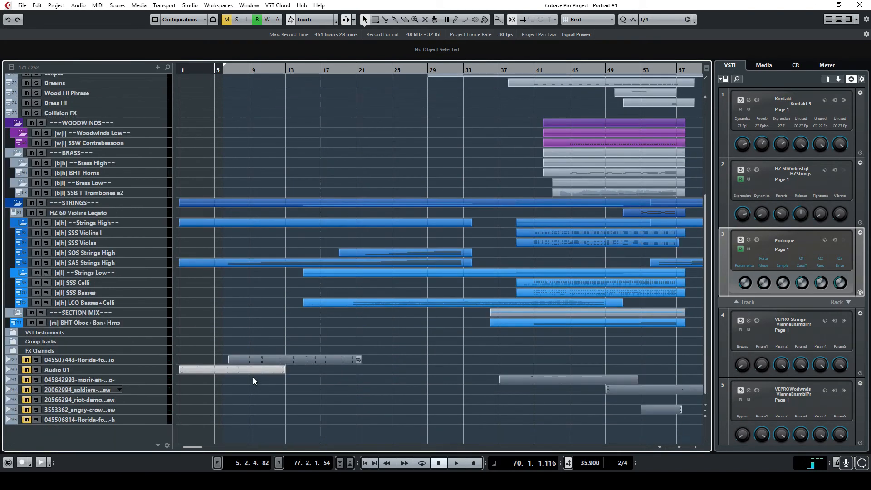
left_click(34, 360)
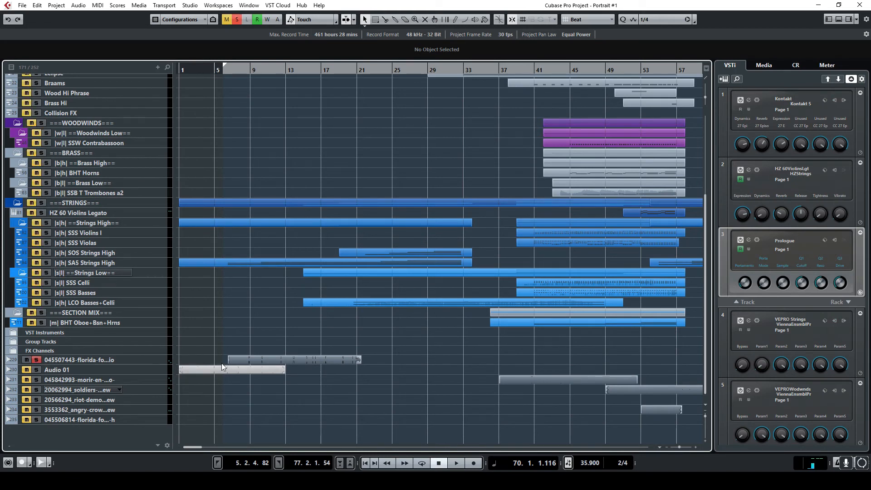
left_click(238, 19)
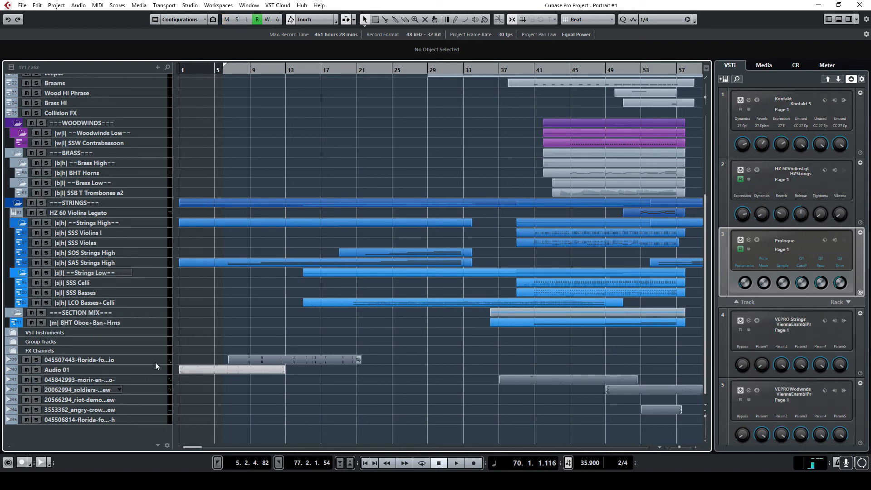
Step: Solo the 045507443 florida track, play it from about bar 6, stop in bar 8 and clear the solo
left_click(36, 361)
double_click(227, 71)
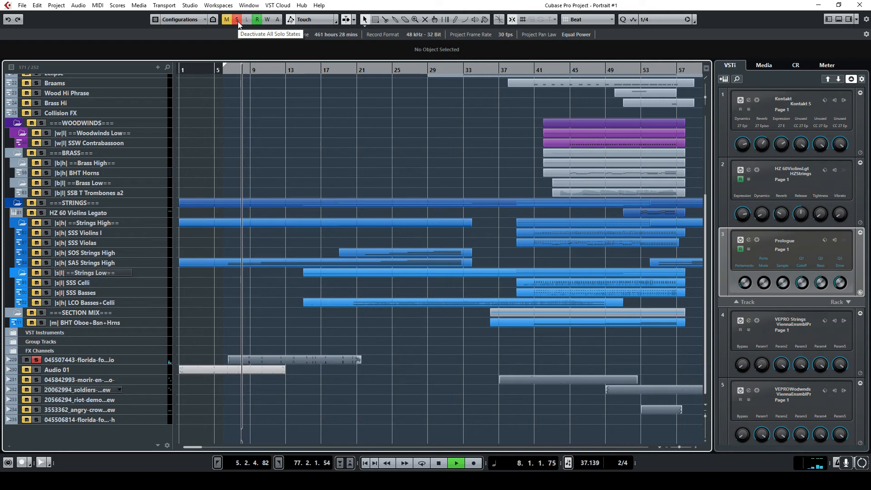
left_click(437, 463)
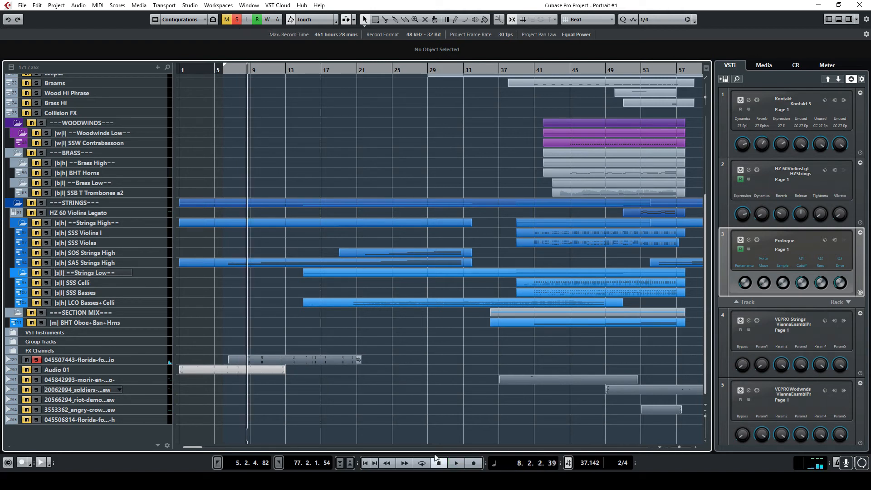
left_click(236, 21)
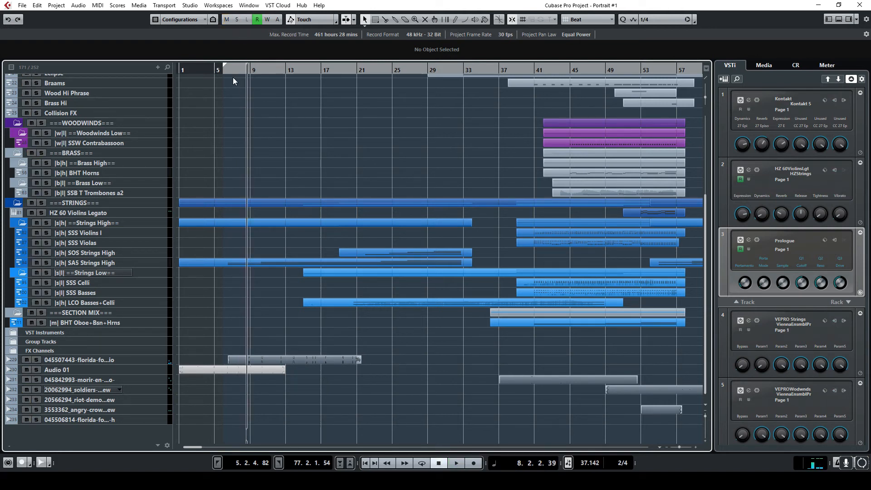
Step: Show the used automation of the 045507443 florida track and play the full mix from about bar 6, stopping in bar 11
right_click(161, 358)
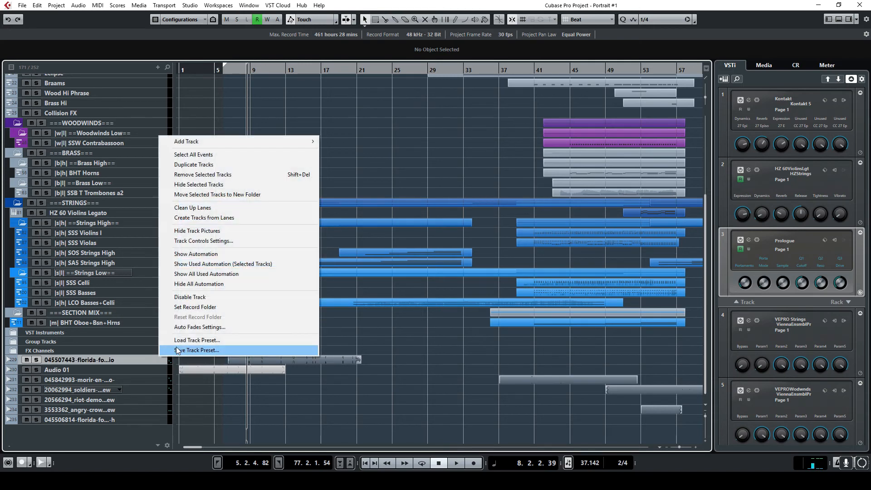
left_click(202, 267)
left_click(224, 70)
key("space")
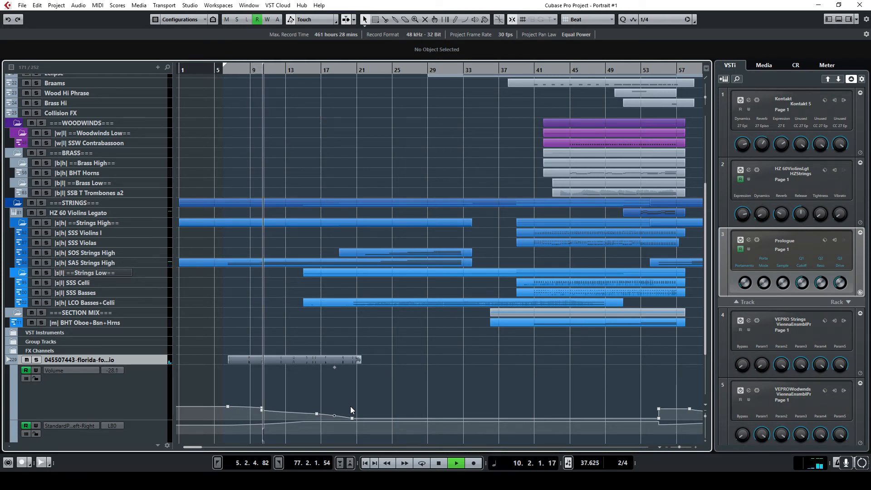
left_click(438, 463)
Step: Select and solo the 045842993 morir-en track, play it from bar 37, stop in bar 42 and clear the solo
scroll(477, 307, "down", 4)
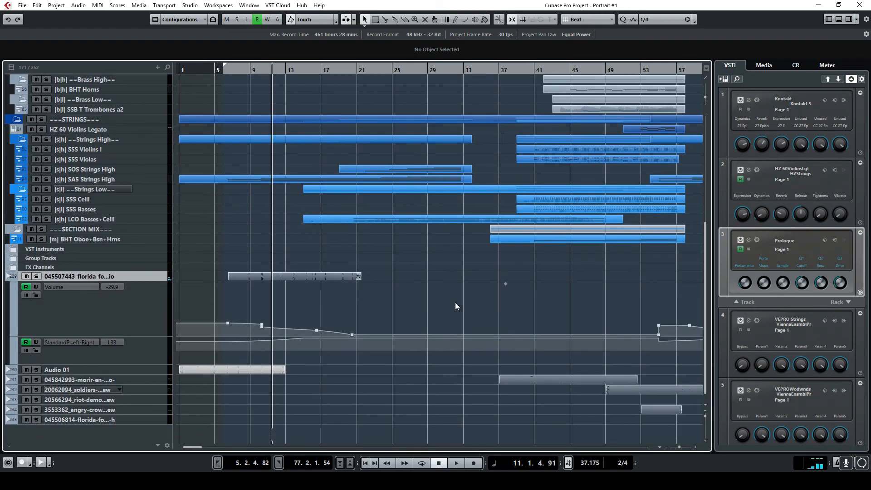
left_click_drag(197, 449, 203, 447)
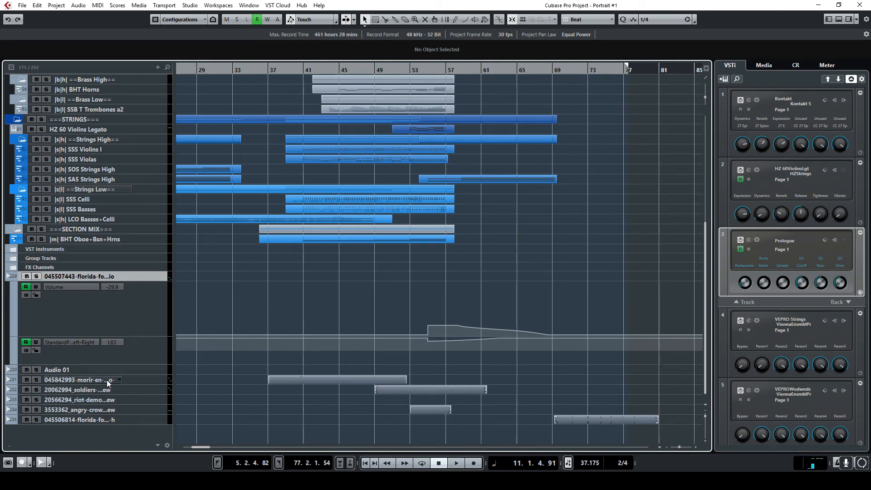
left_click(159, 379)
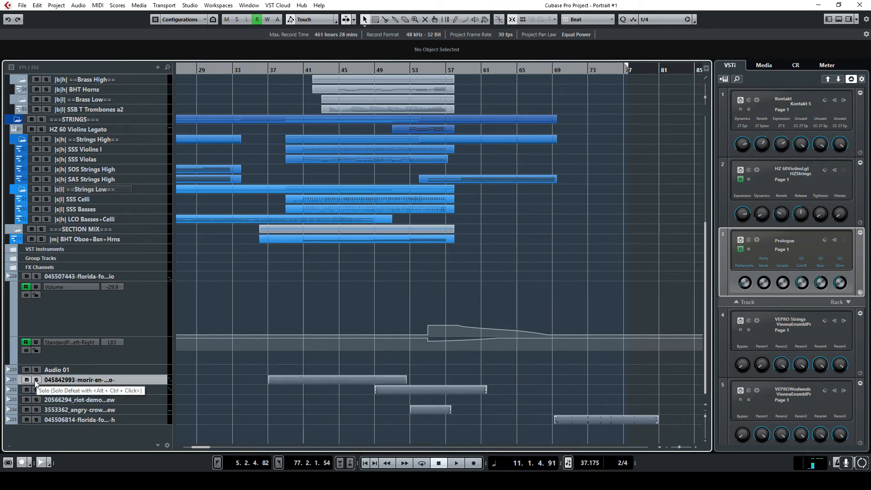
scroll(292, 230, "up", 8)
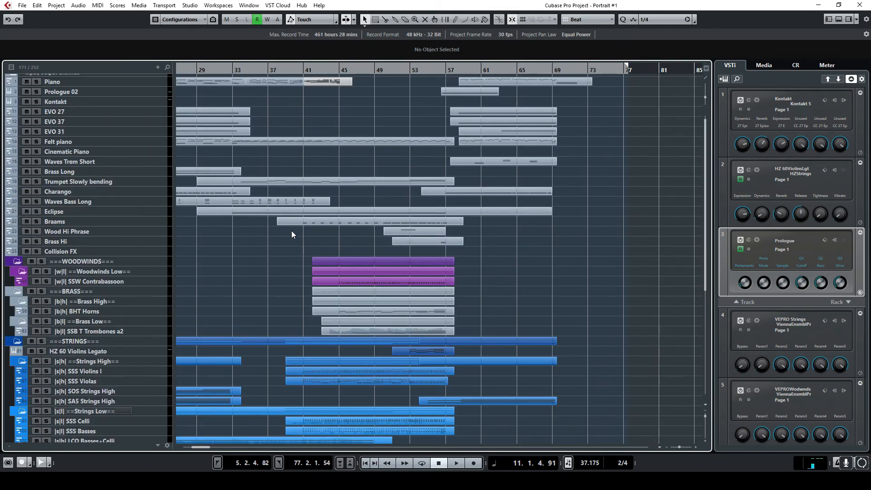
scroll(291, 231, "down", 3)
scroll(265, 150, "down", 3)
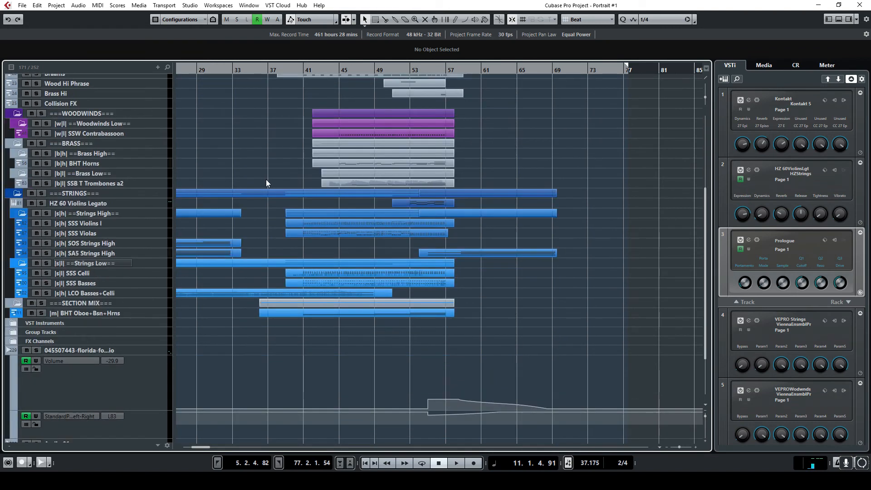
scroll(299, 240, "down", 3)
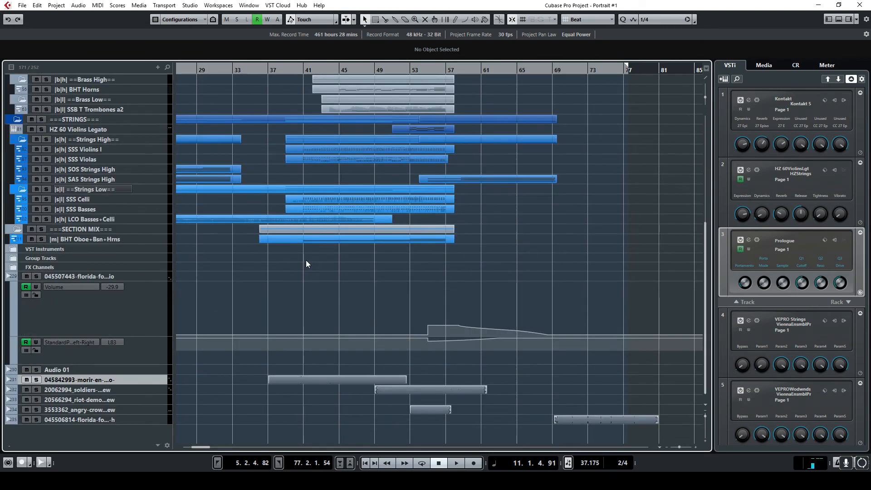
left_click(35, 380)
left_click(270, 70)
key("space")
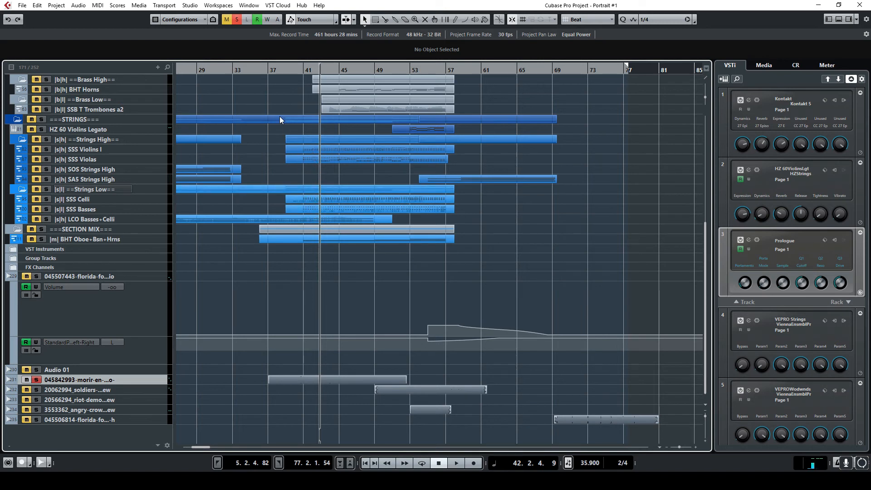
left_click(226, 19)
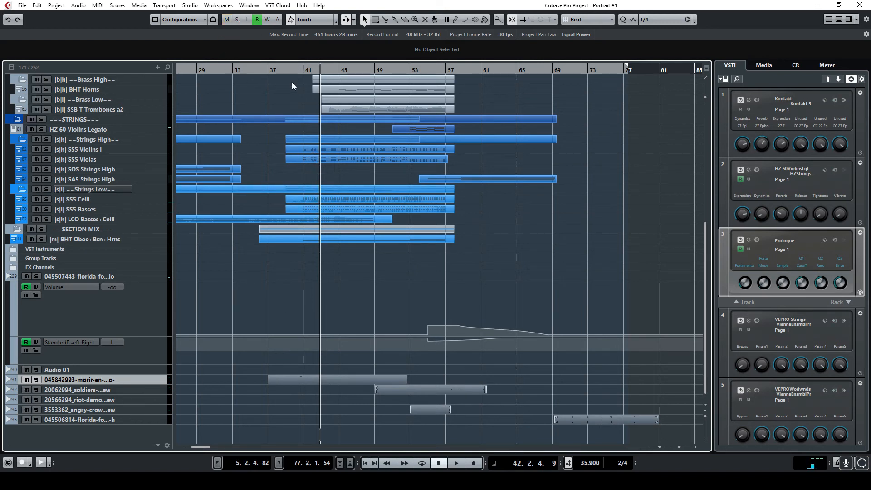
Step: Play the full mix from bar 37, show the used automation of the 045842993 morir-en track and stop at bar 45
left_click(270, 70)
right_click(153, 379)
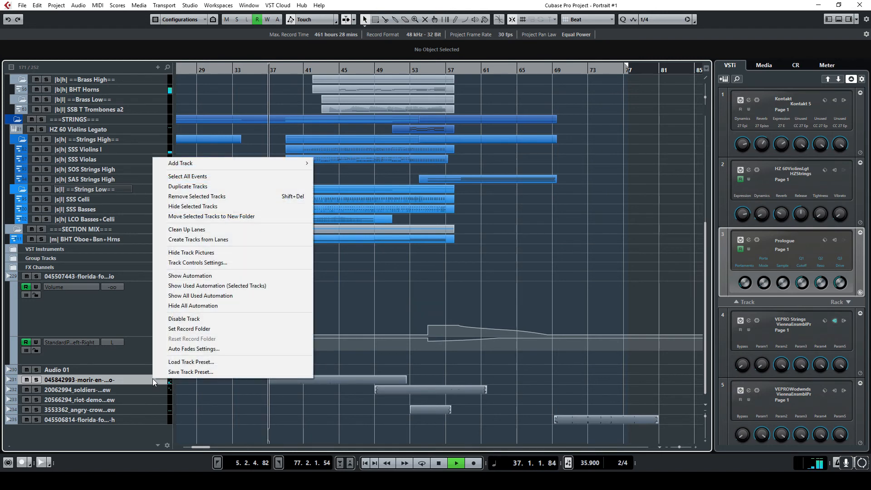
left_click(200, 285)
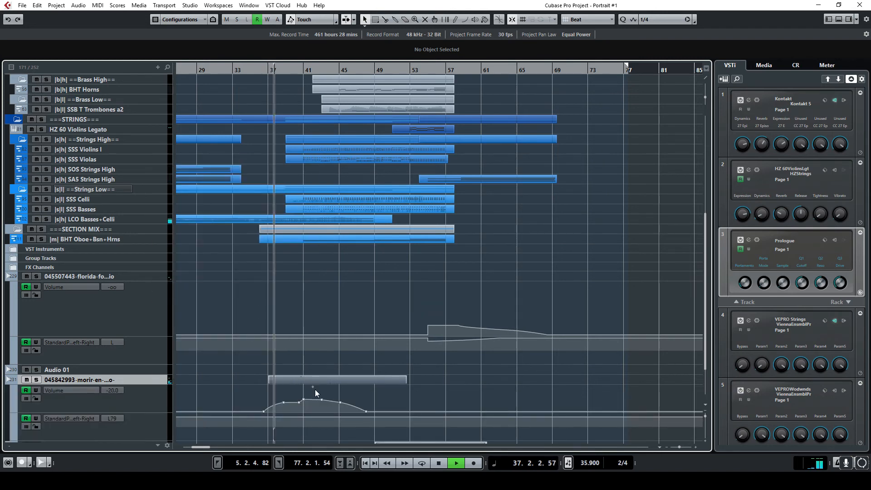
scroll(315, 389, "down", 3)
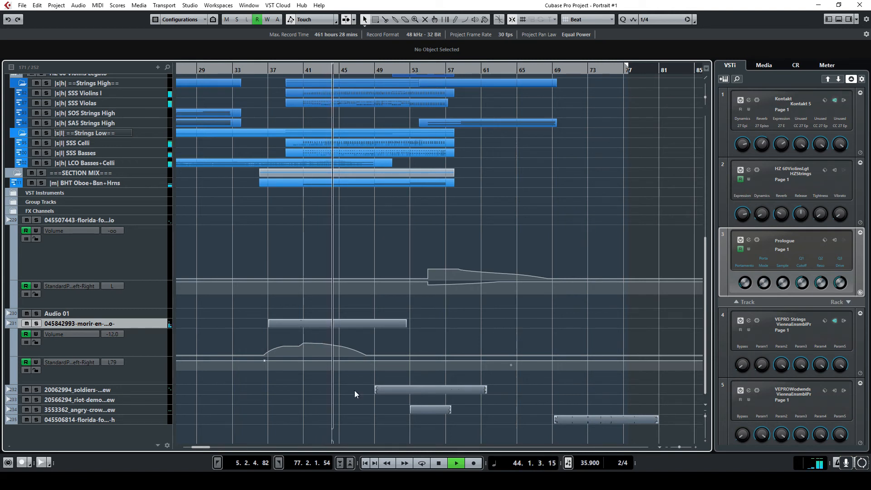
left_click(439, 463)
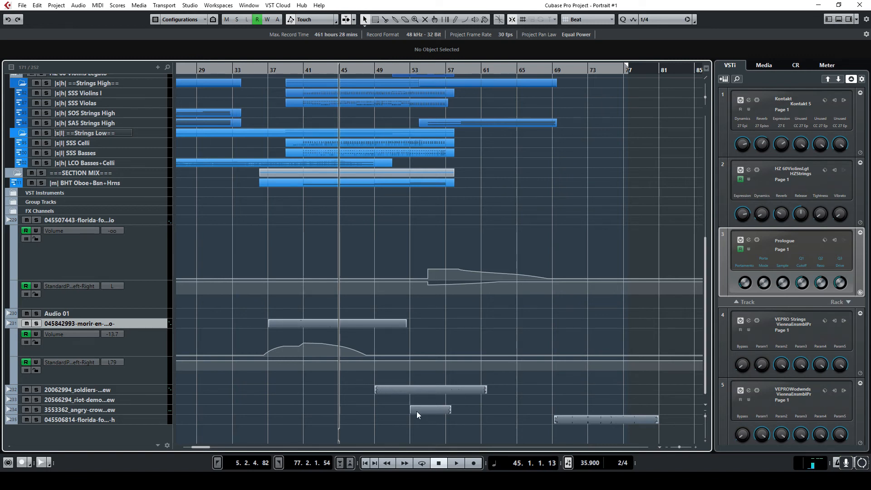
Step: Solo the 20062994 soldiers track, play from about bar 49, add the 3553362 angry crowd track to the solo and stop in bar 50
left_click(35, 391)
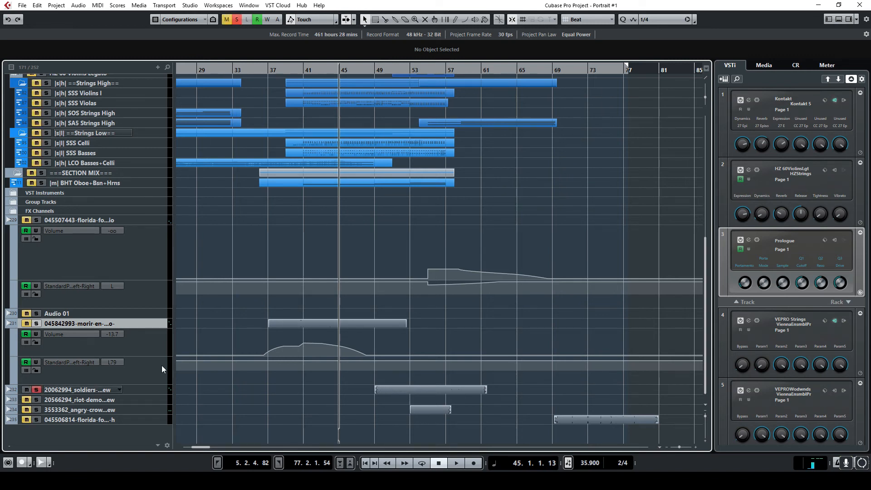
double_click(380, 72)
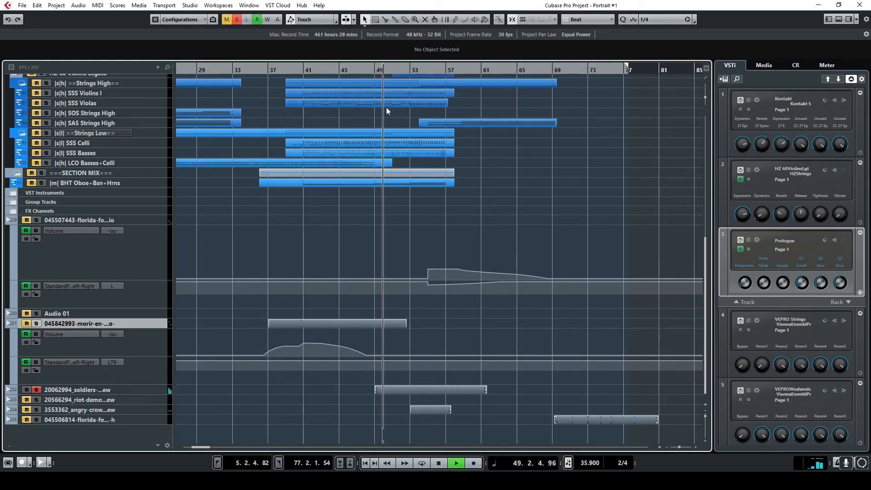
key("space")
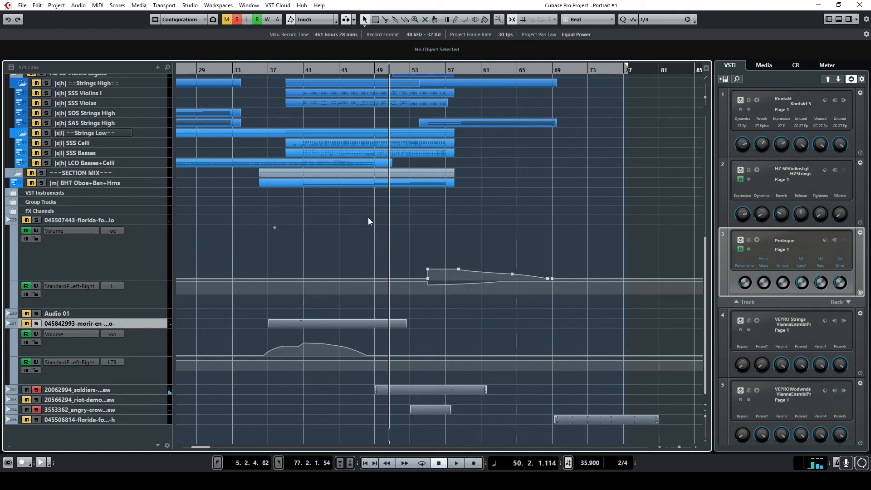
Step: Play the soloed effects tracks from bar 53 and take the soldiers track out of solo during playback
left_click(417, 70)
left_click_drag(415, 68, 411, 69)
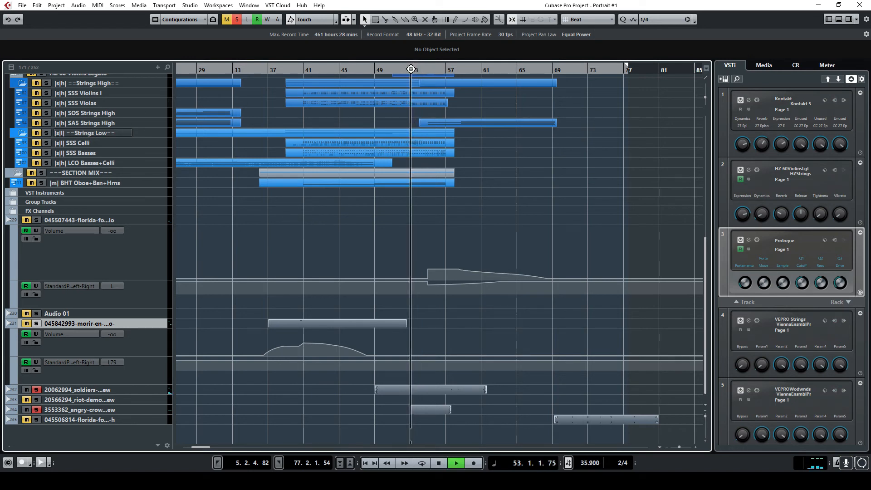
left_click(37, 390)
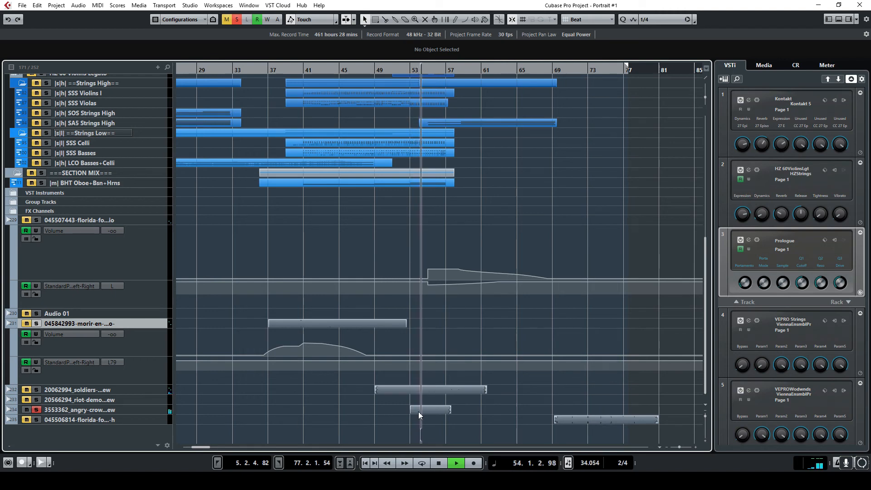
Step: Show the used automation of the angry crowd and soldiers tracks during playback, stopping in bar 56
right_click(154, 410)
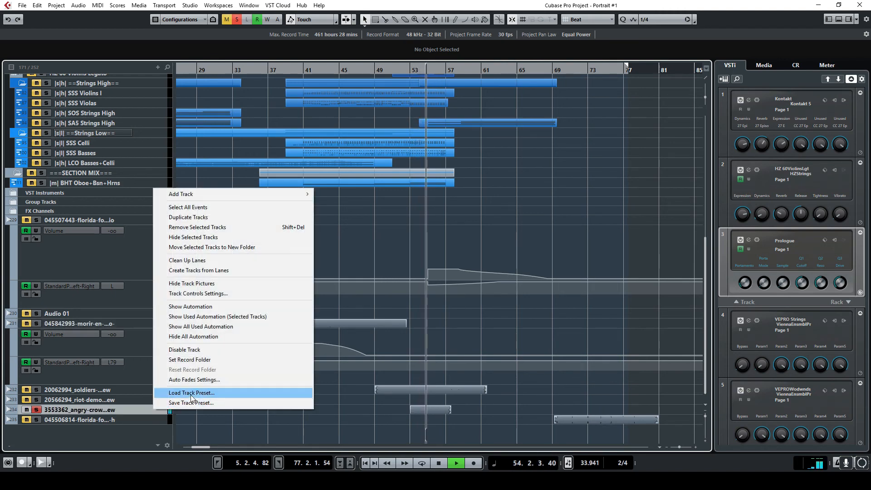
left_click(202, 317)
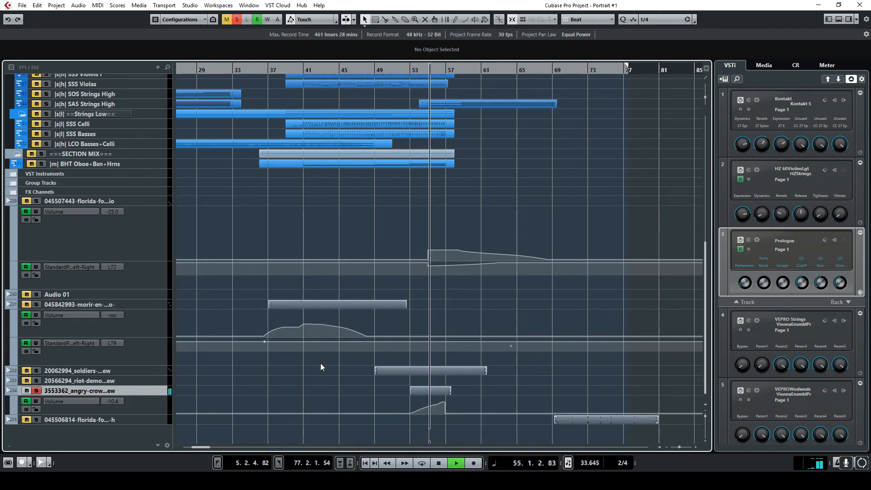
right_click(153, 373)
left_click(196, 284)
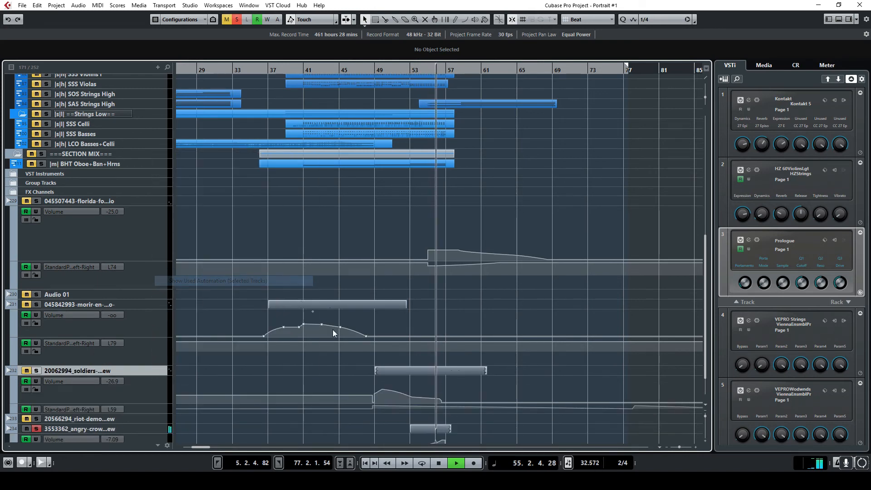
left_click(439, 463)
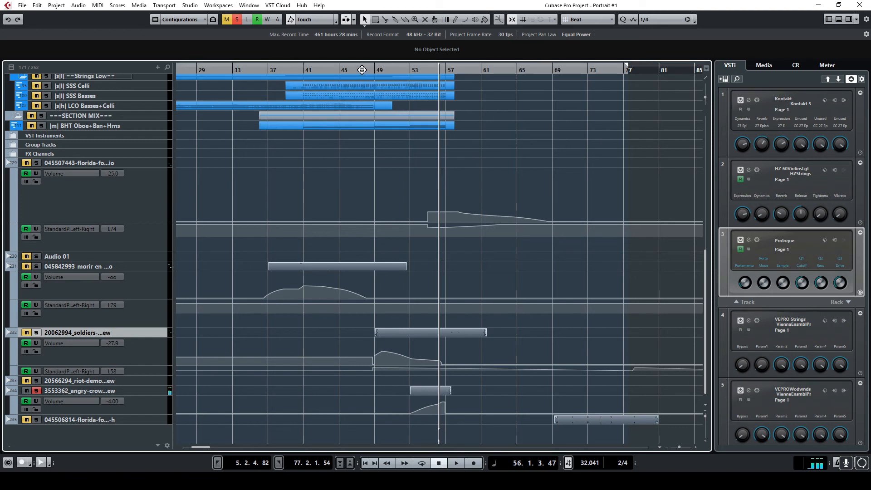
Step: Clear the solo and play the full mix with the effects tracks from bar 41, stopping in bar 57
left_click(236, 20)
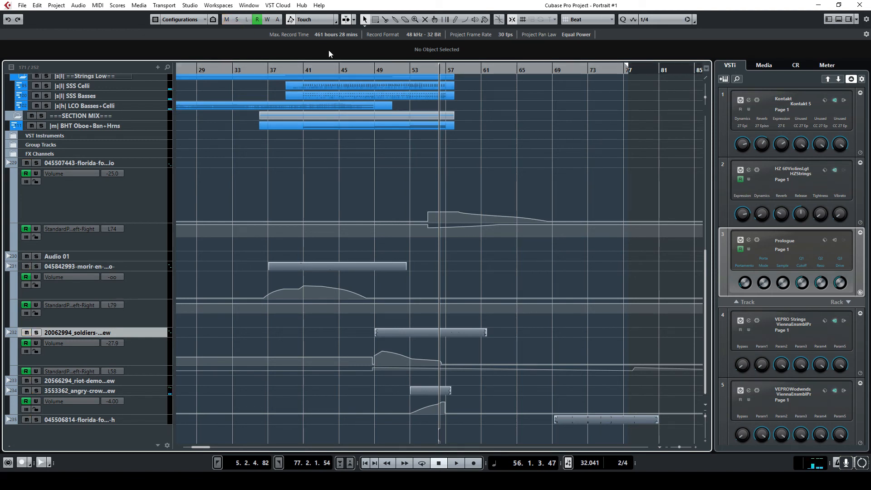
double_click(304, 69)
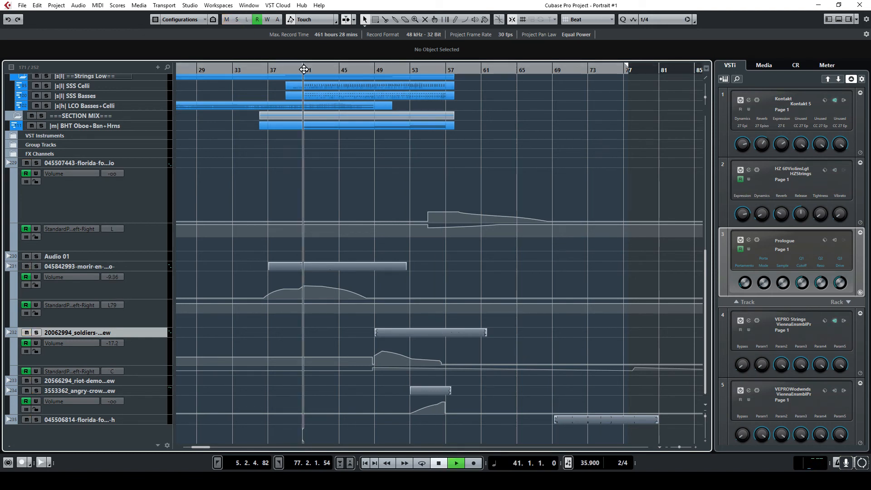
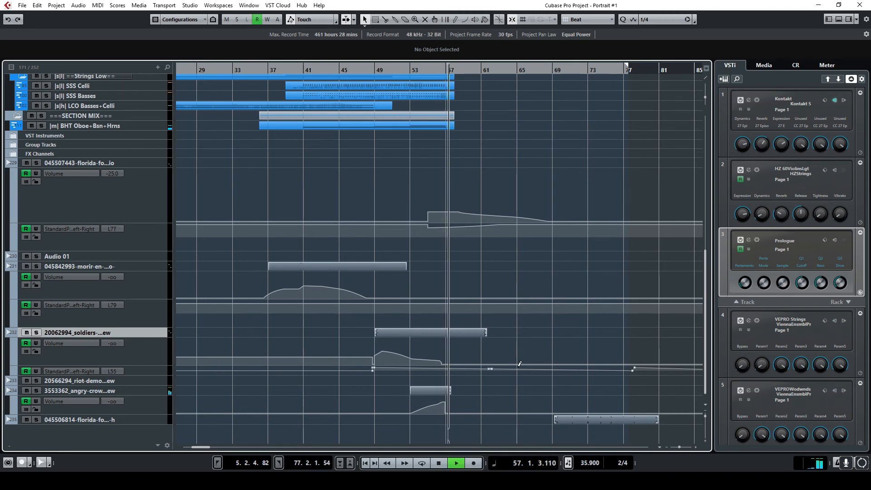
key("space")
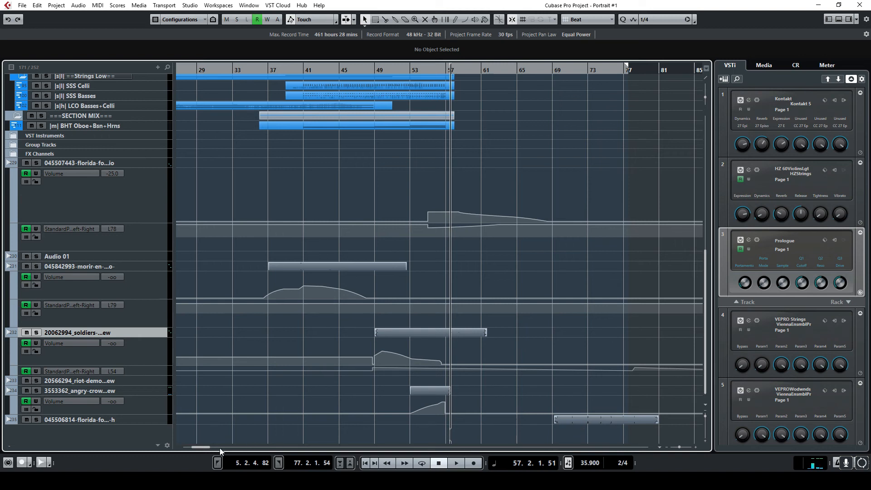
Step: Solo the 045506814 florida track, play it from bar 69, stop in bar 71 and look over the tracks above it
left_click_drag(202, 449, 211, 448)
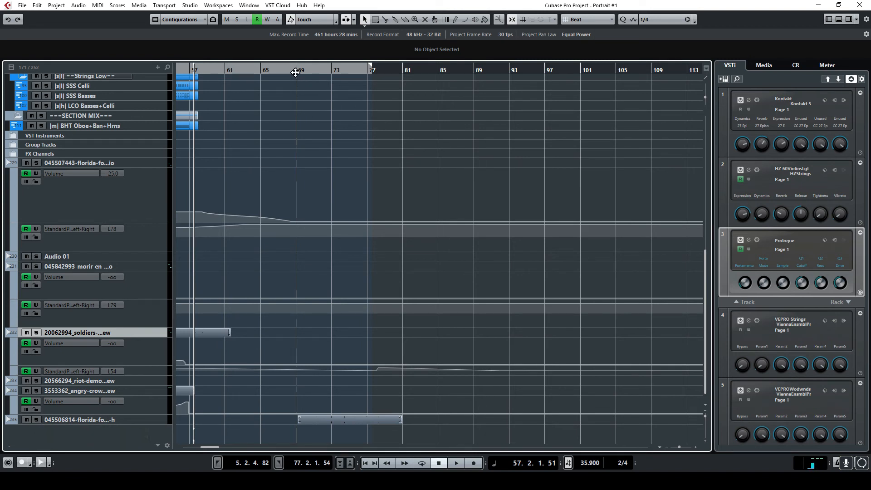
left_click(37, 420)
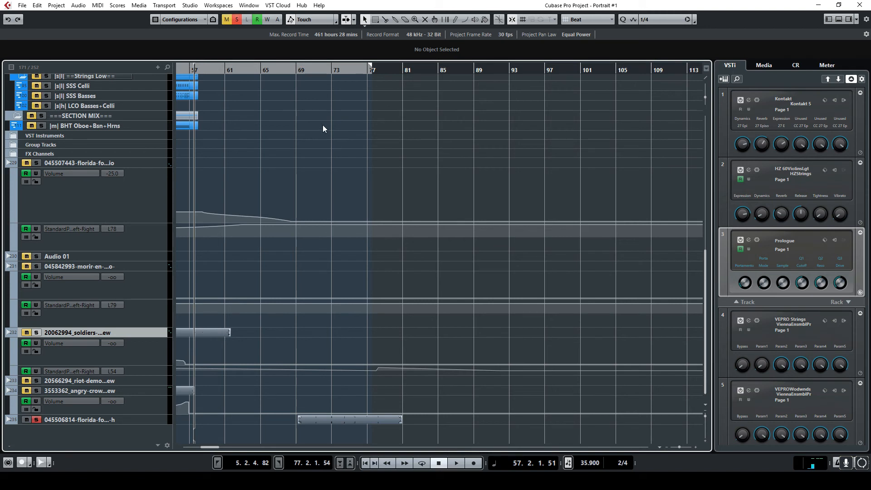
left_click(296, 72)
key("space")
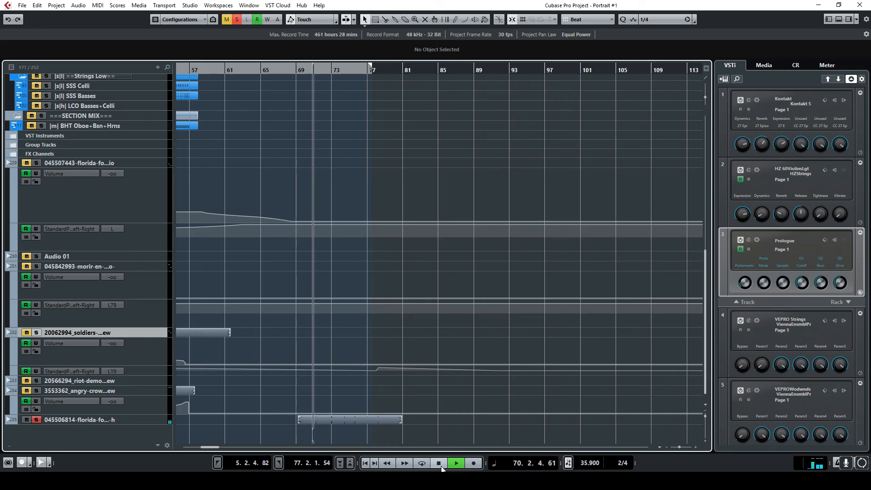
scroll(331, 216, "up", 10)
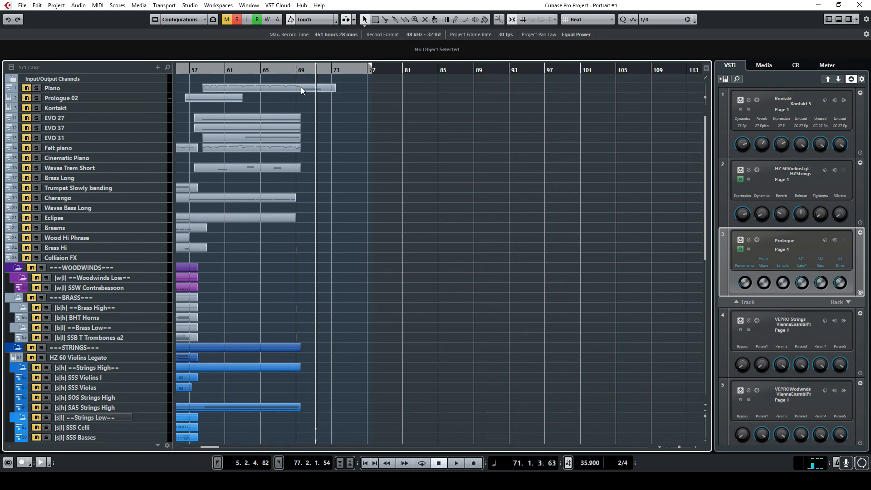
scroll(310, 265, "down", 10)
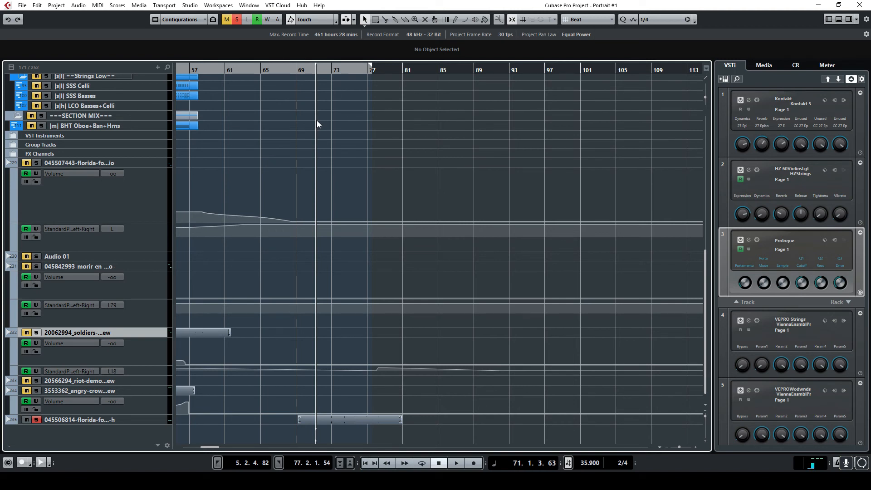
Step: Clear the solo and play the full mix from about bar 67, with the strings and effects tracks in view
left_click(237, 20)
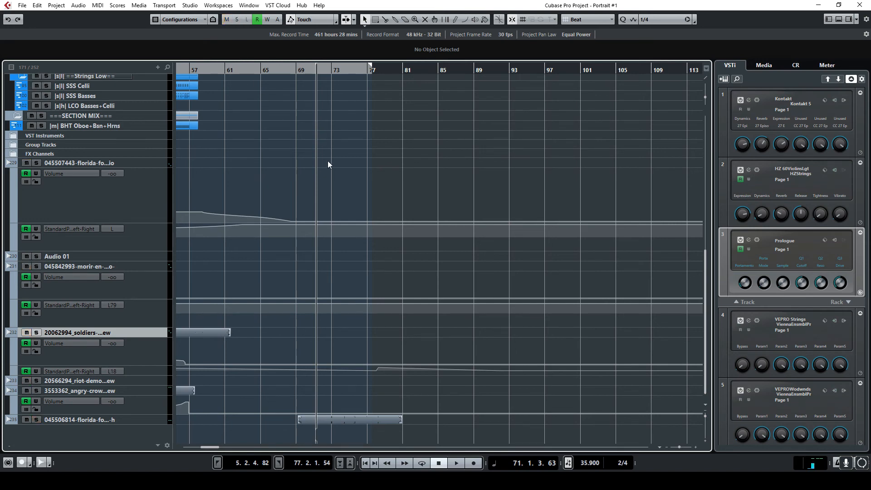
scroll(328, 358, "up", 10)
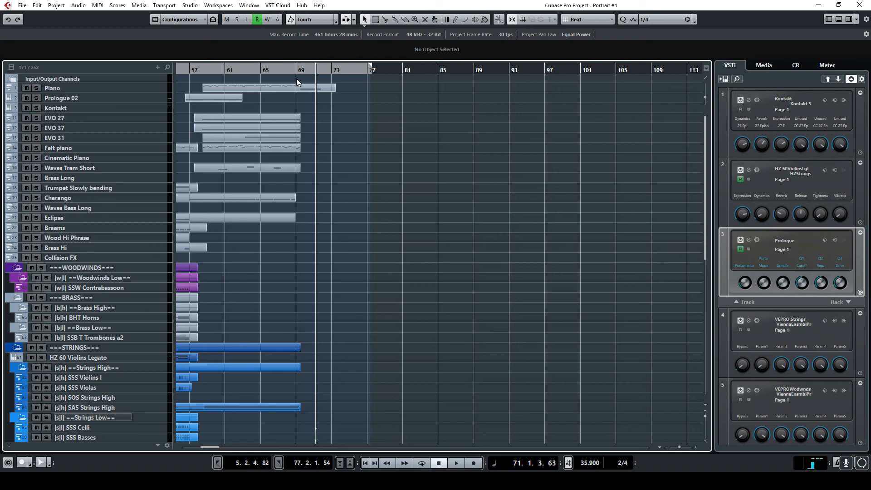
double_click(277, 71)
scroll(369, 257, "down", 5)
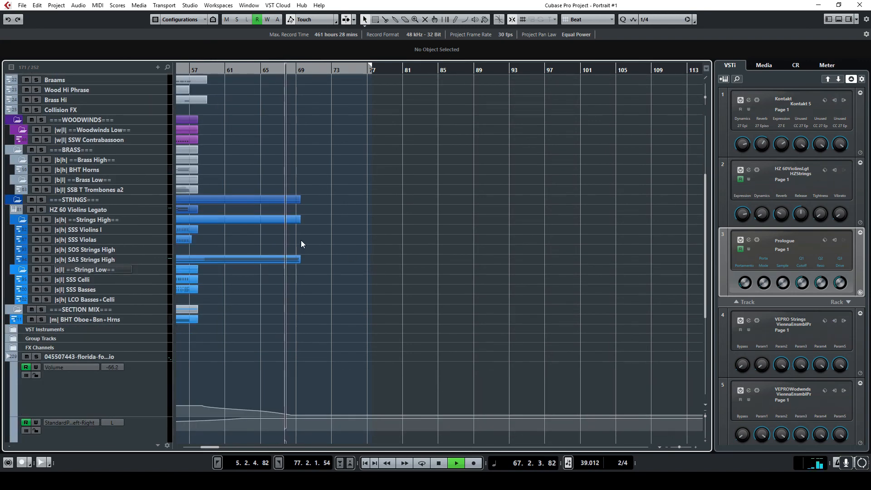
Step: Hide all automation lanes in the project while playback continues
right_click(158, 270)
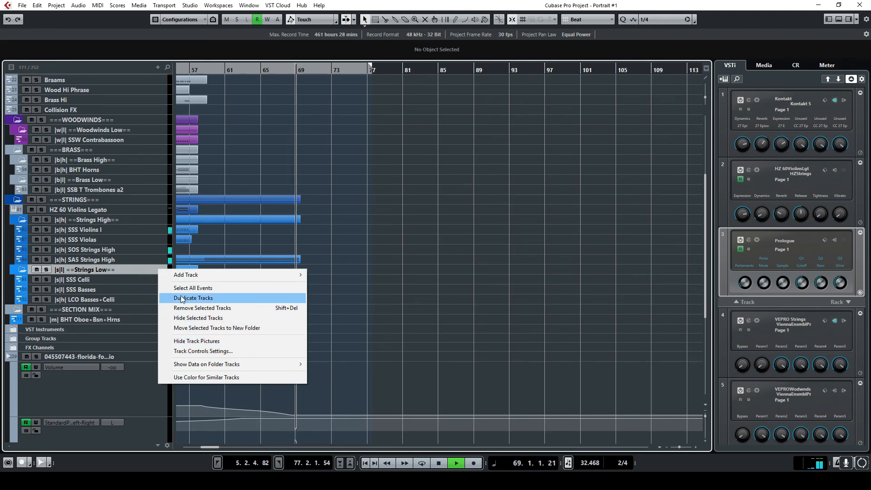
right_click(143, 262)
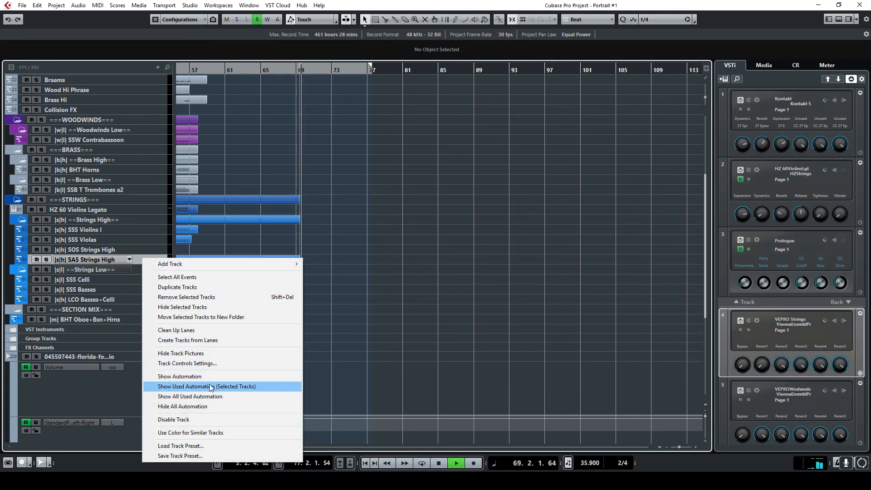
left_click(210, 409)
scroll(323, 324, "up", 5)
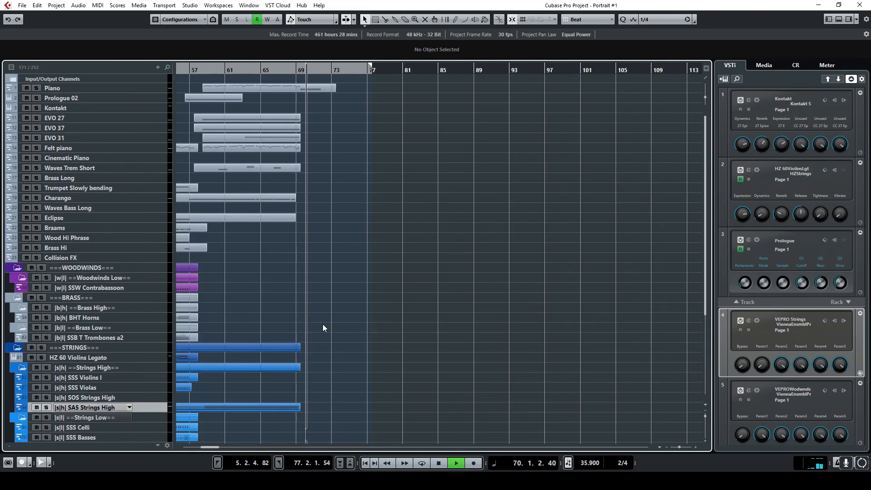
Step: Show the arrangement from about bar 13, hide the VSTi rack zone and stop playback in bar 72
left_click_drag(211, 448, 198, 448)
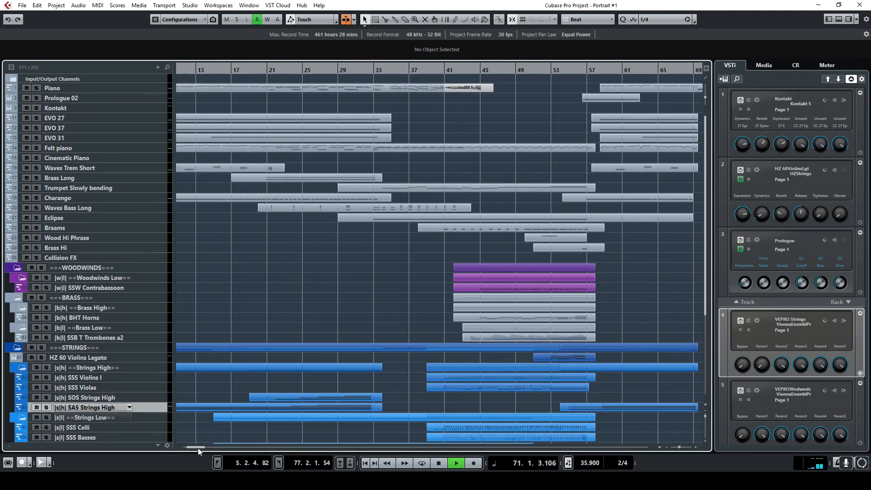
left_click(846, 20)
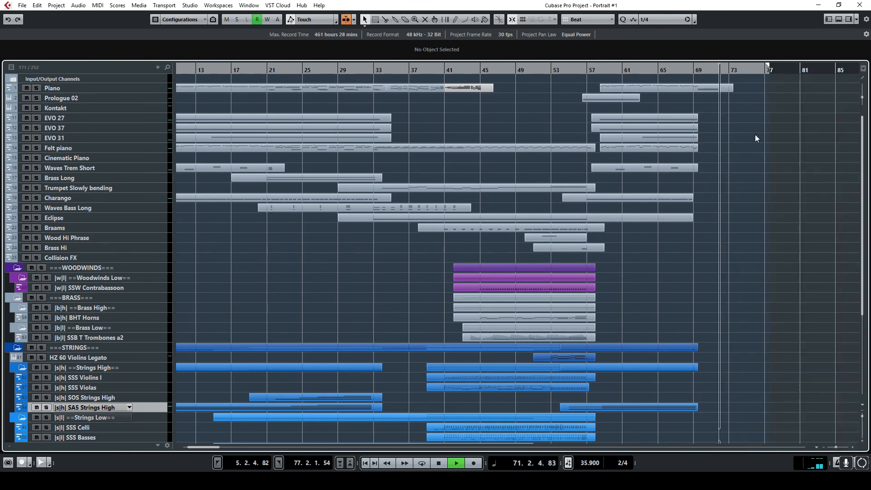
left_click(442, 463)
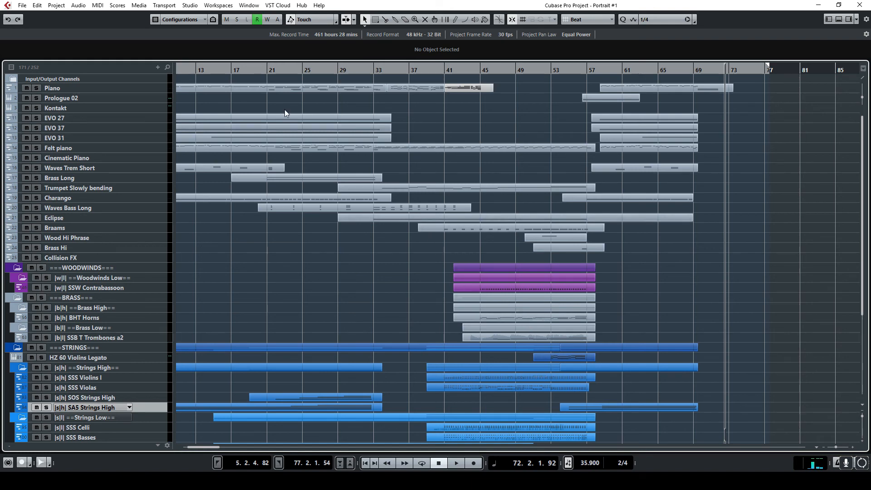
Step: Examine the project's tempo changes in the Tempo Track Editor from bar 1 through the closing section, then close the editor
left_click(118, 5)
mouse_move(56, 5)
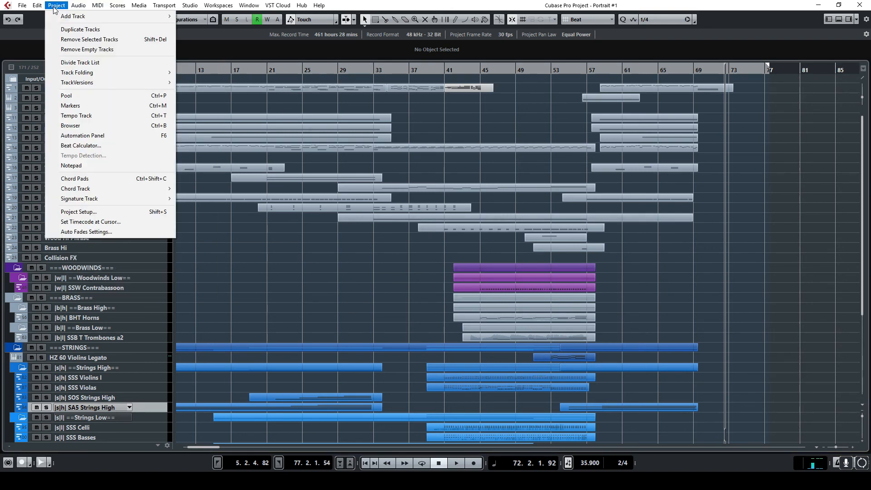
left_click(76, 115)
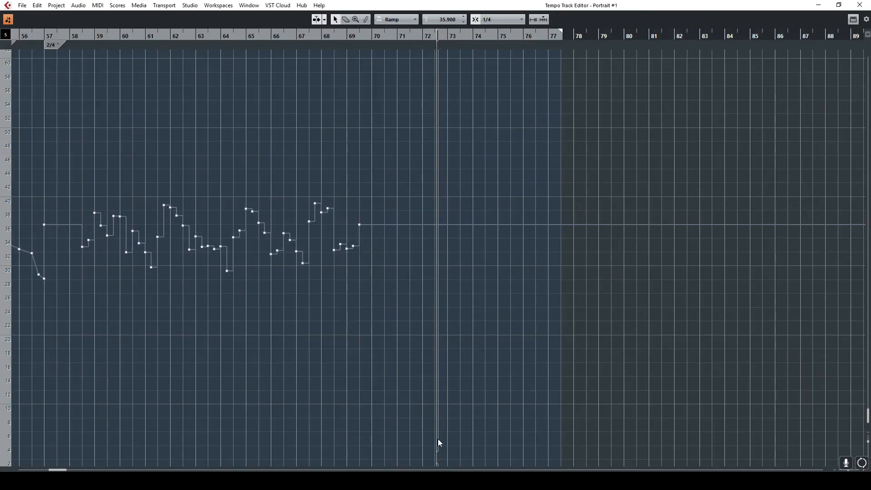
left_click_drag(62, 470, 33, 470)
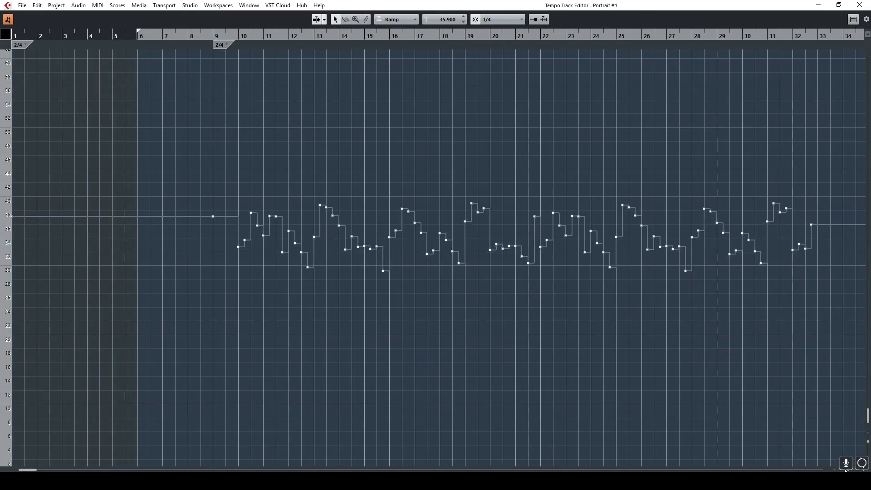
scroll(846, 470, "down", 6)
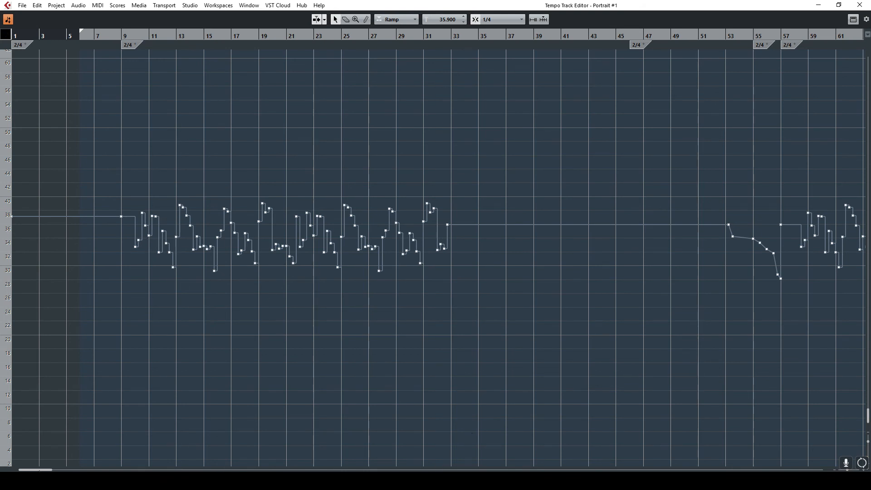
left_click_drag(41, 470, 48, 471)
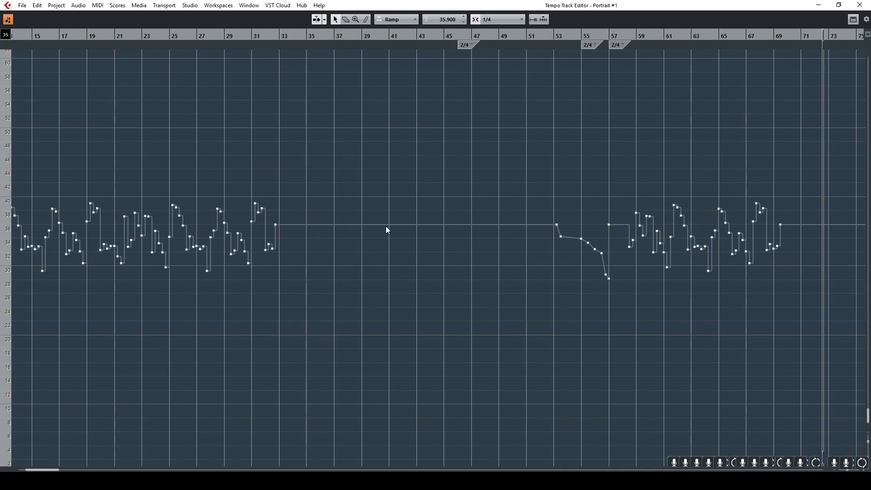
left_click_drag(49, 470, 63, 470)
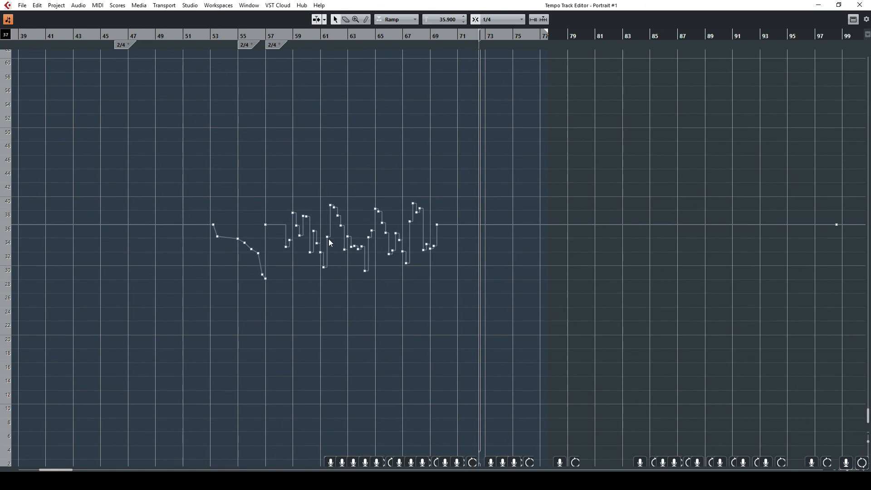
left_click(860, 5)
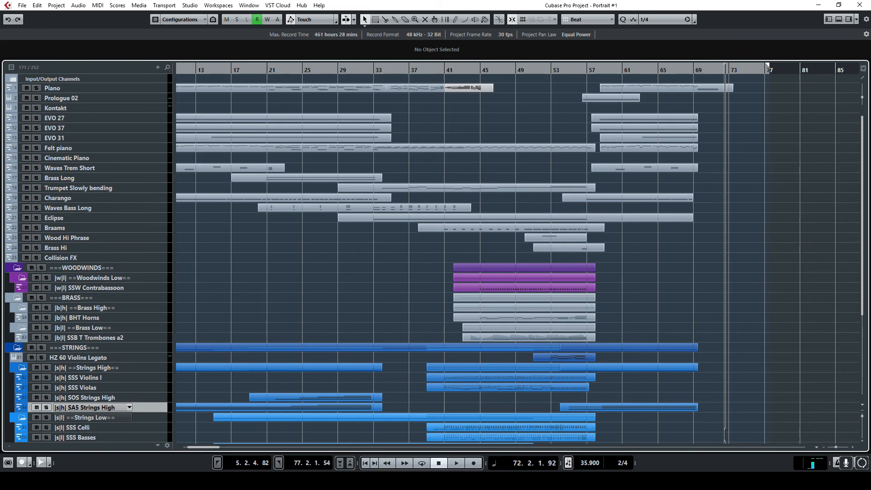
Step: Check the computer's memory usage in the Windows Task Manager, then close it
right_click(10, 480)
left_click(46, 389)
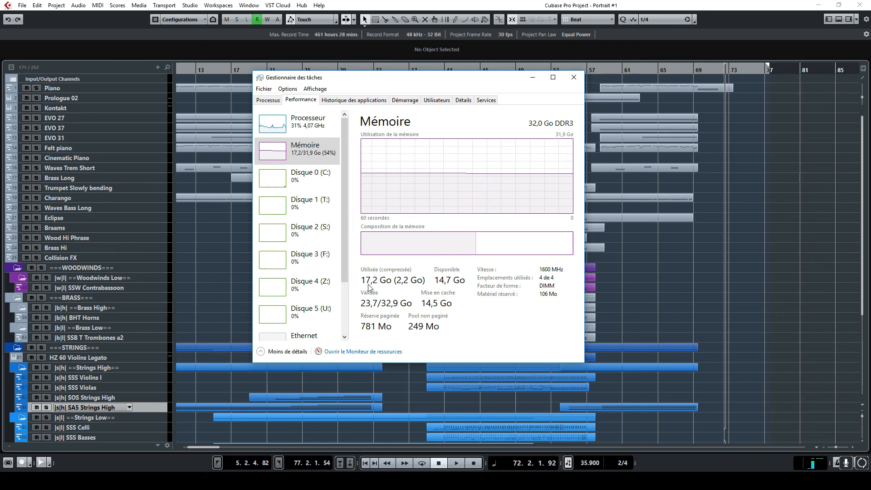
left_click(573, 77)
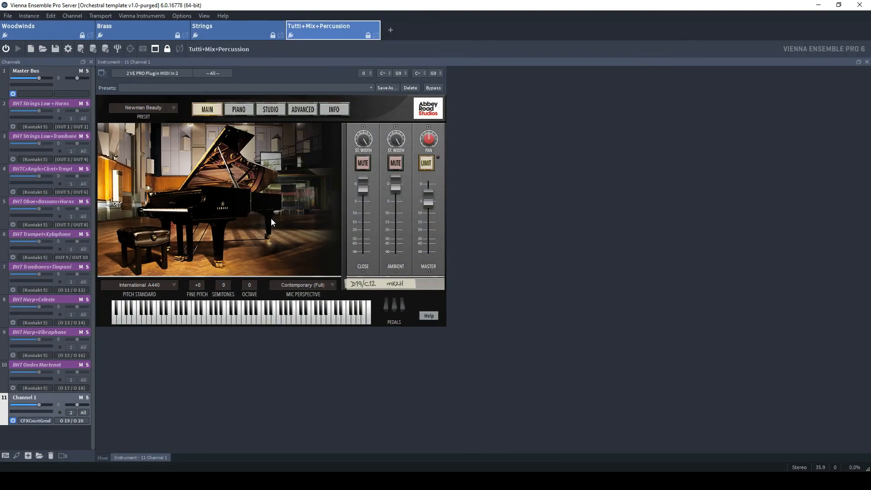
Step: Look through the enabled and disabled channels of the Woodwinds, Brass and Strings instances in Vienna Ensemble Pro
left_click(63, 35)
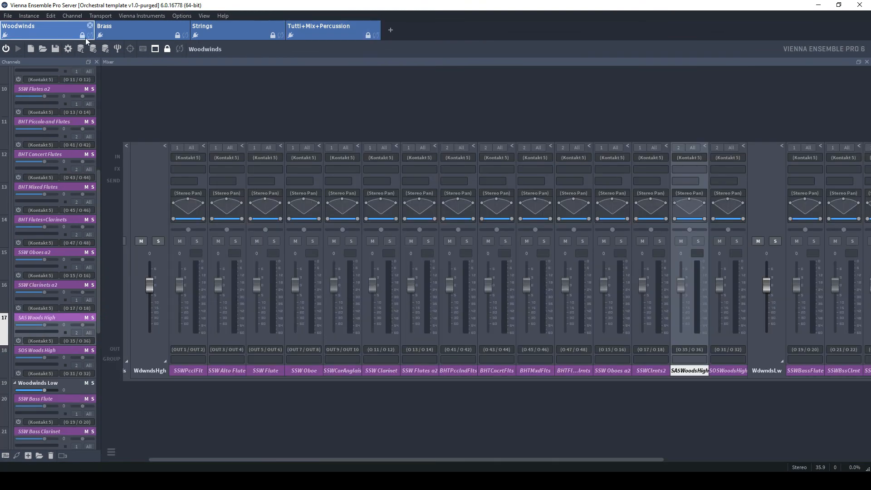
left_click_drag(99, 184, 83, 206)
left_click(129, 35)
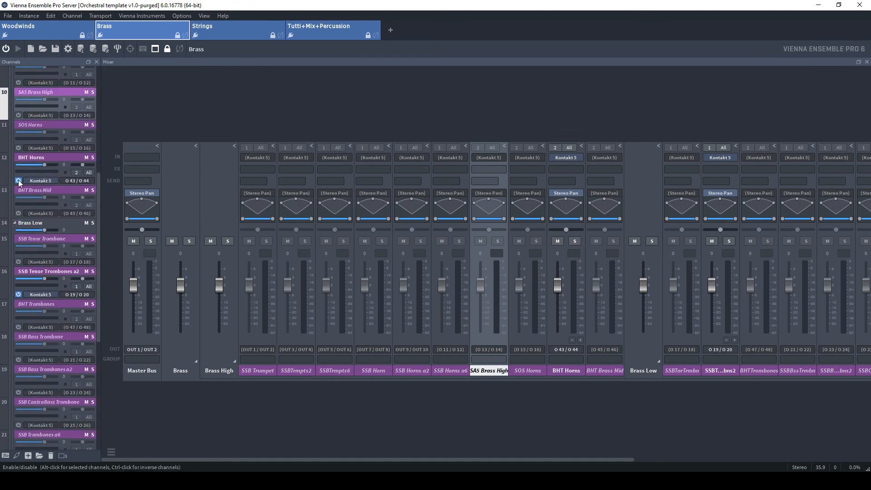
left_click_drag(101, 210, 36, 238)
left_click(220, 26)
left_click_drag(99, 161, 100, 354)
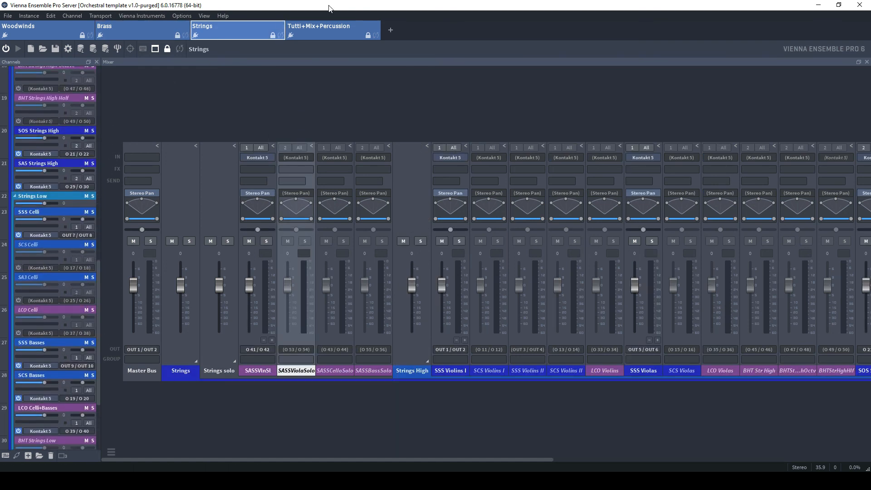
left_click(307, 34)
left_click(227, 34)
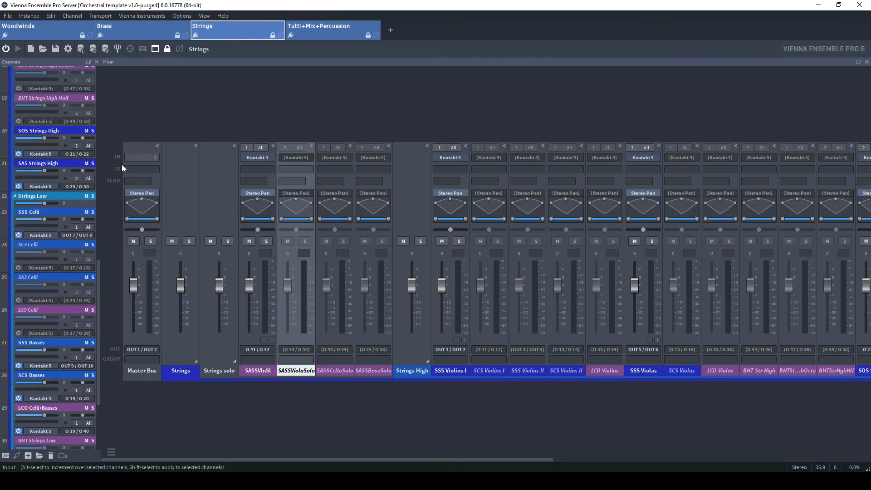
Step: Show the Kontakt instruments of the SOS Strings High and SSS Celli channels and look through the celli patches
left_click(44, 154)
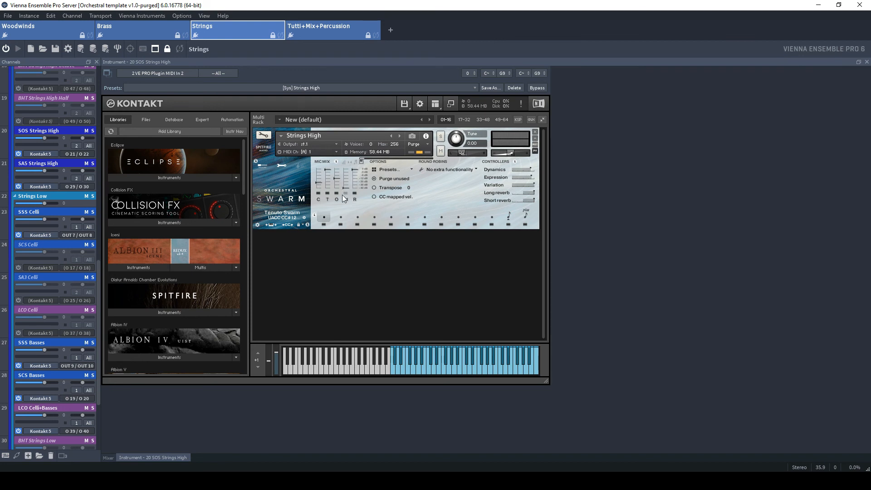
left_click(38, 234)
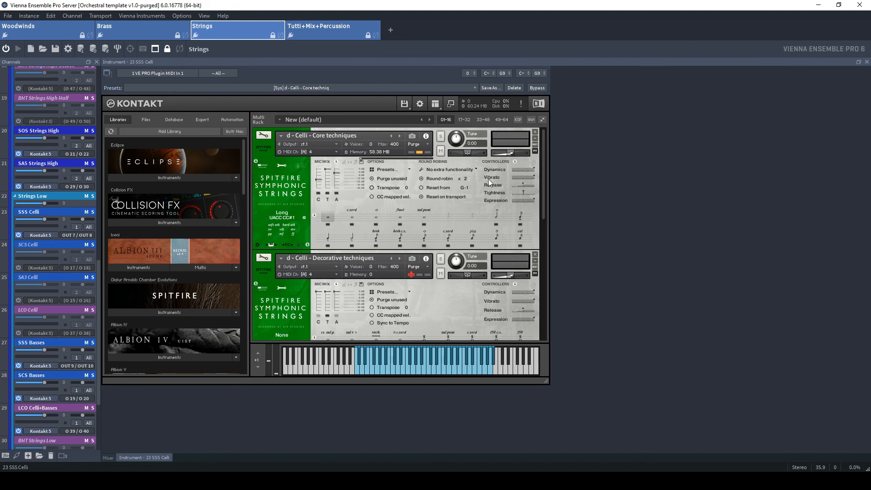
scroll(545, 220, "down", 3)
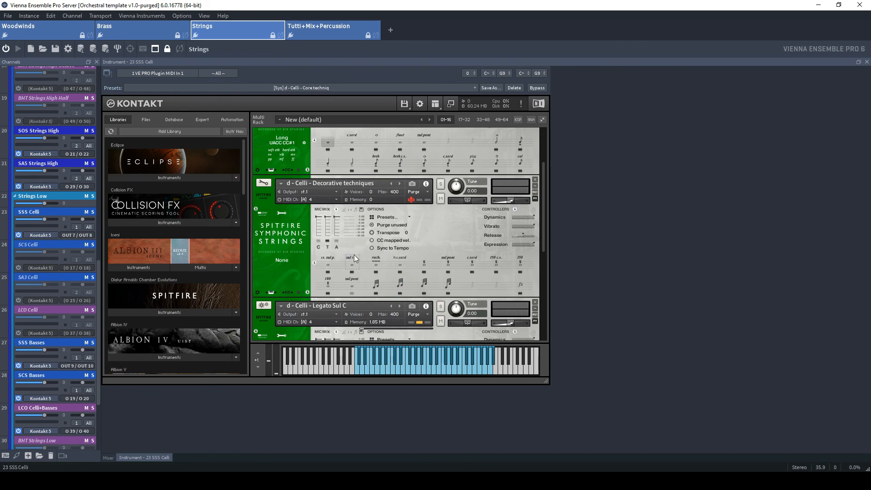
scroll(504, 221, "up", 3)
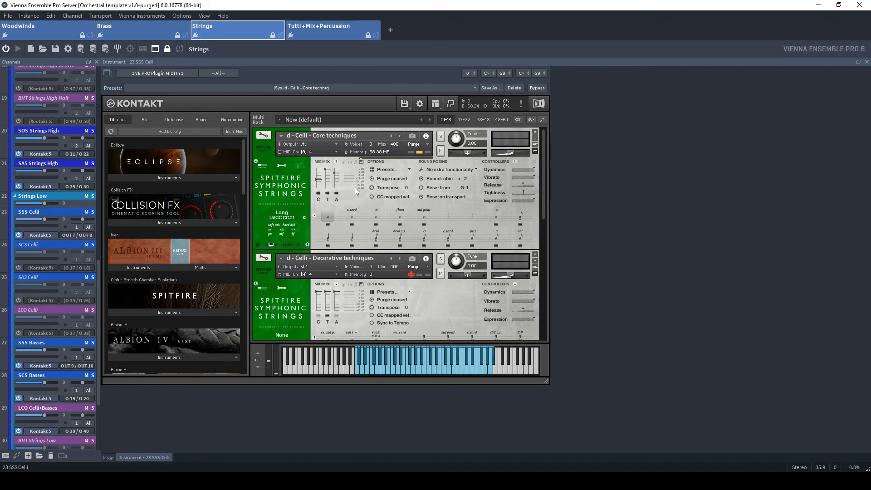
Step: Review the Tutti+Mix+Percussion, Strings and Brass instances, then minimise Vienna Ensemble Pro to return to Cubase
left_click(312, 34)
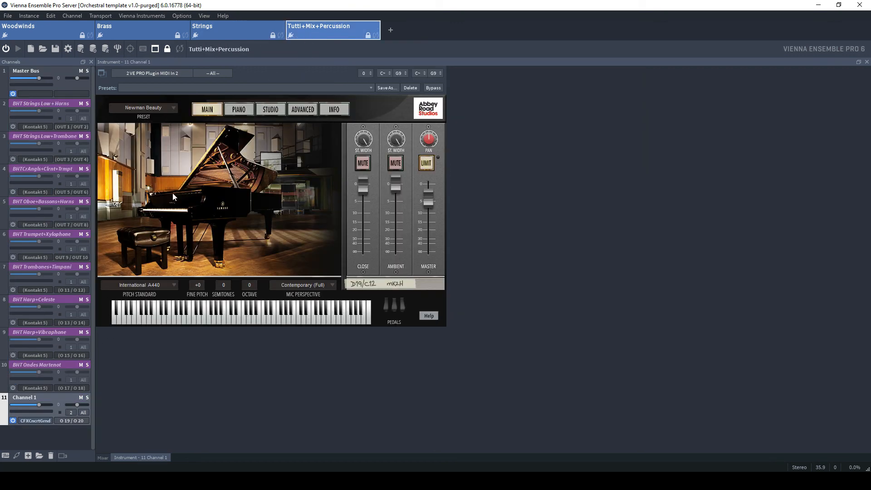
left_click(248, 32)
left_click(181, 32)
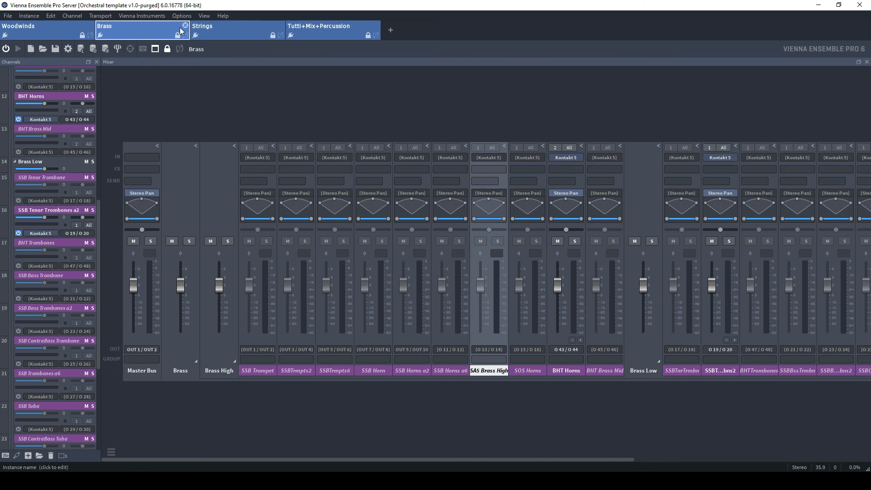
left_click(818, 5)
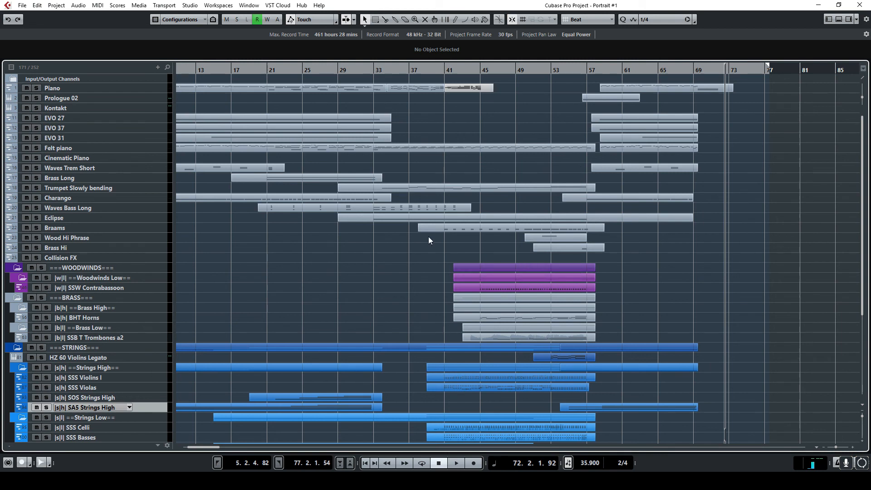
Step: Open the MixConsole, enlarge it to the full screen and go to its first channels
left_click(190, 5)
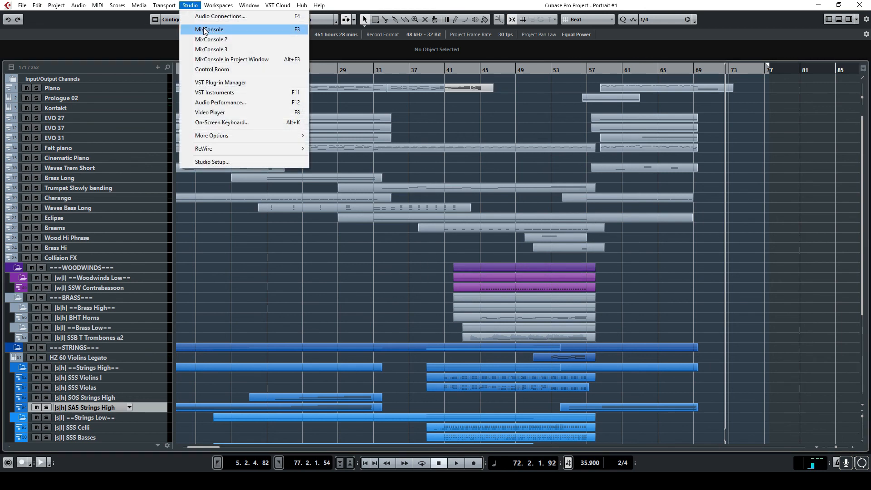
left_click(286, 79)
left_click_drag(870, 93, 123, 89)
double_click(349, 86)
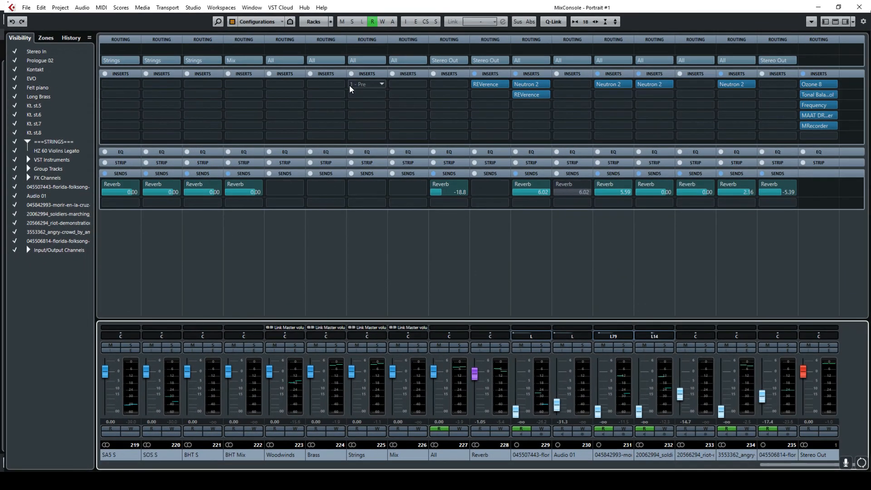
left_click_drag(794, 467, 128, 457)
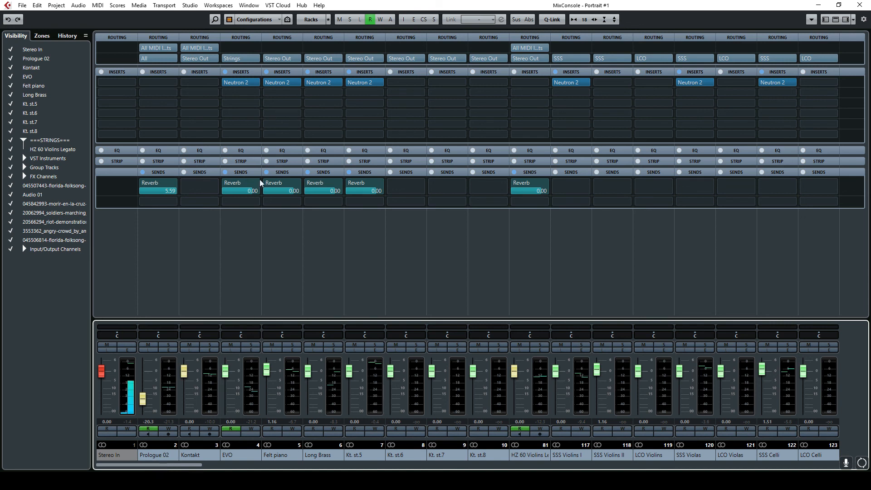
Step: Examine the equalizer of the Neutron 2 insert on the Felt piano channel, then close the plug-in
mouse_move(282, 87)
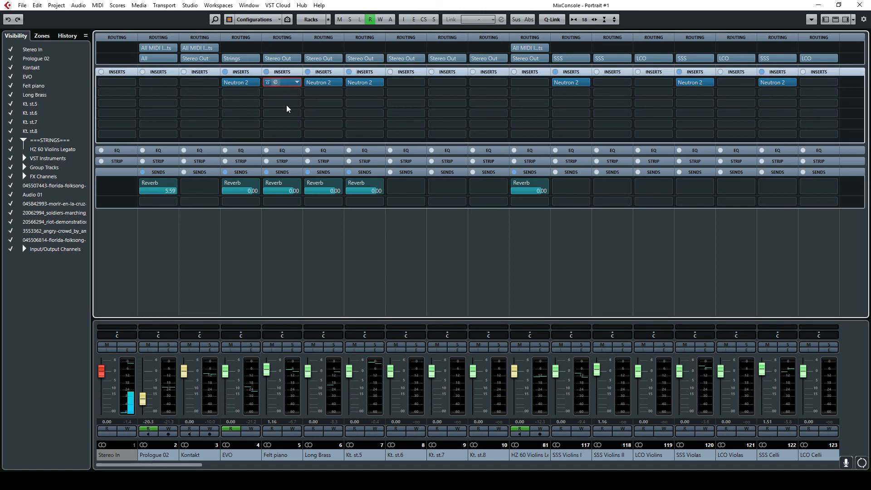
left_click(283, 83)
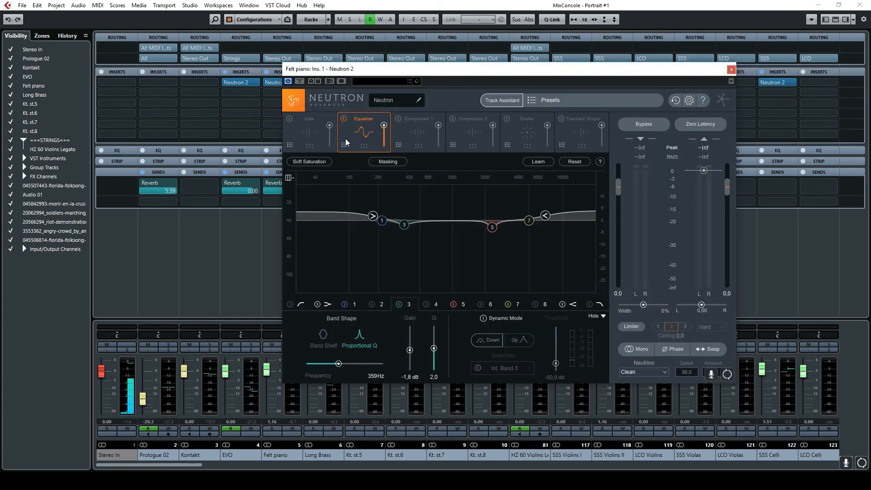
left_click(730, 70)
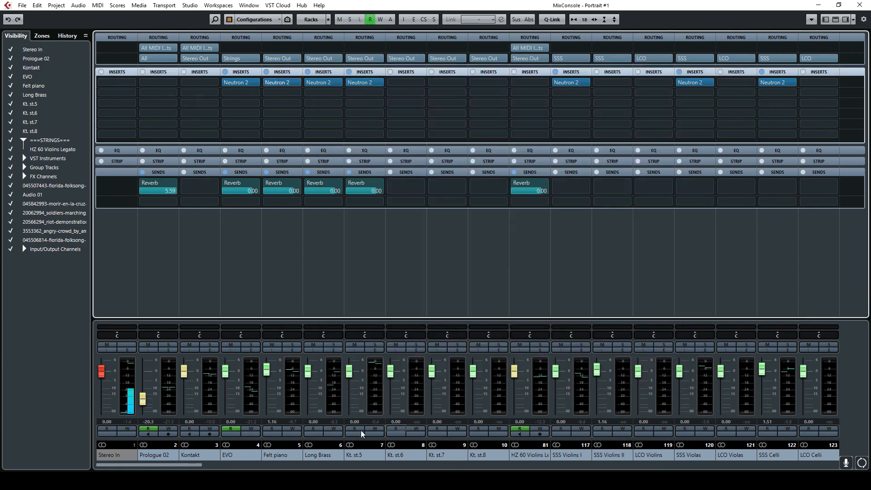
Step: Find the SSS Celli channel, examine its Neutron 2 equalizer curve, and close the plug-in
left_click_drag(184, 467, 228, 466)
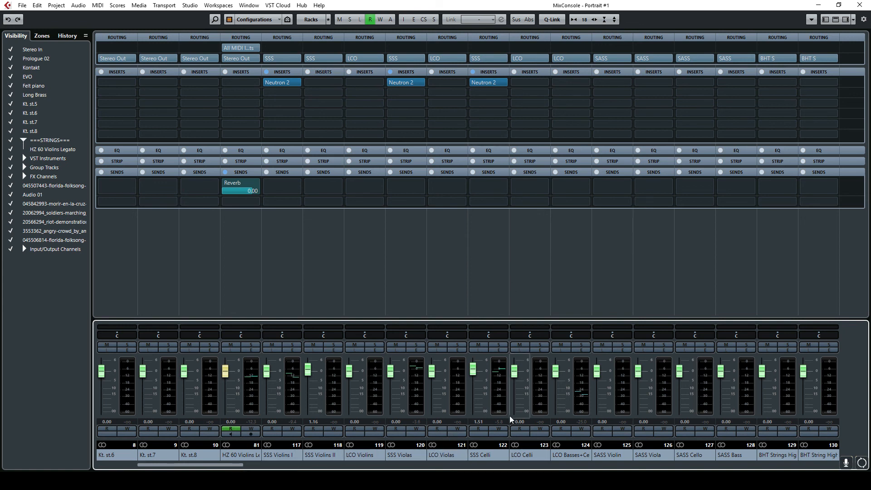
left_click(484, 85)
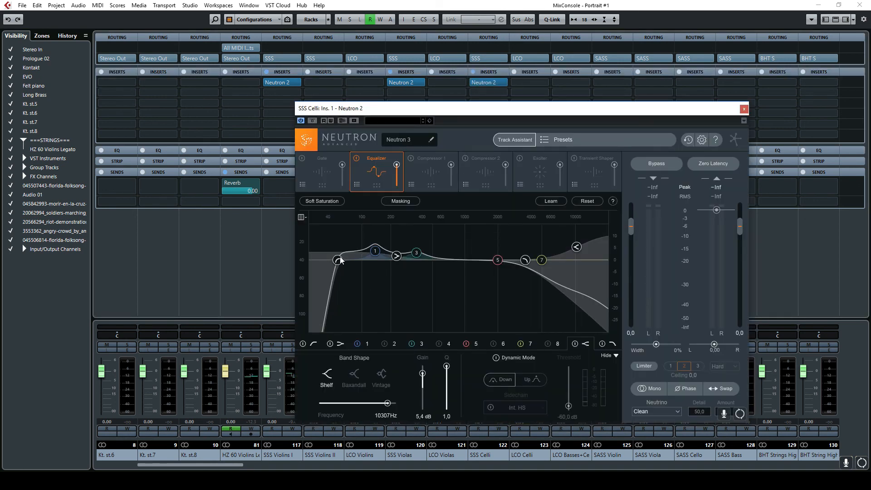
left_click(744, 109)
Step: Look through the routing and reverb sends of the woodwinds, brass and strings group channels up to Stereo Out
left_click_drag(235, 467, 844, 465)
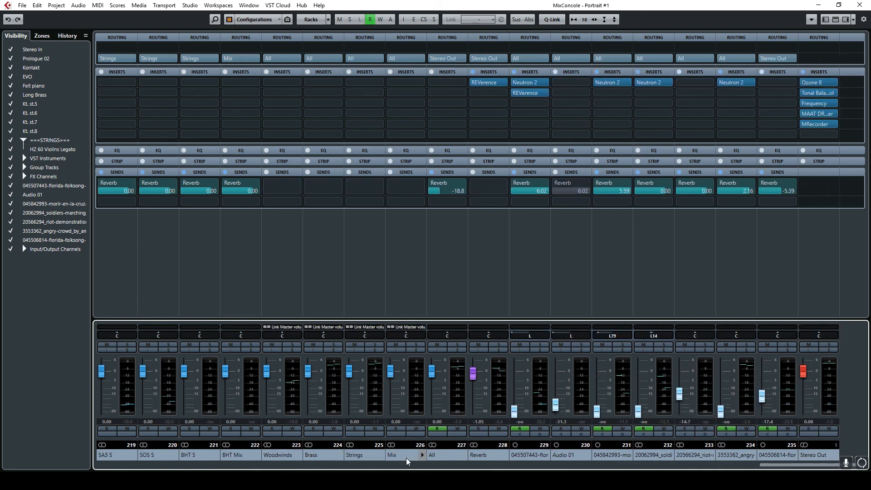
left_click_drag(781, 466, 643, 469)
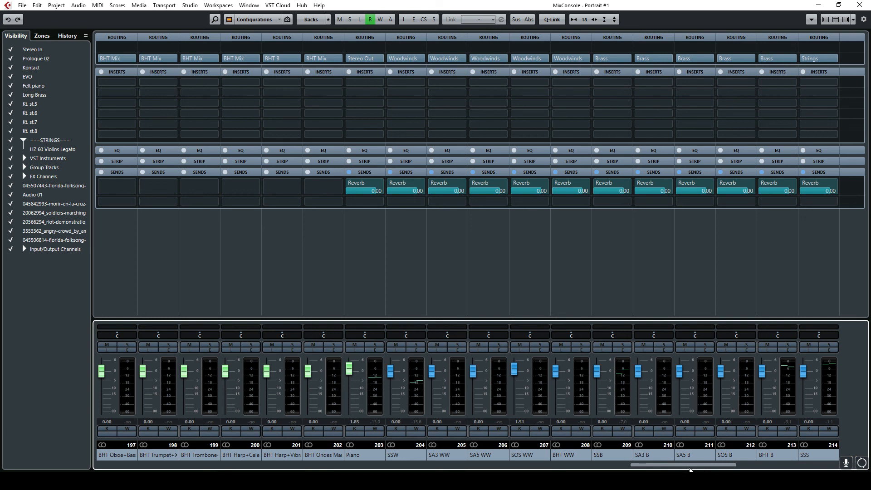
left_click_drag(697, 469, 730, 468)
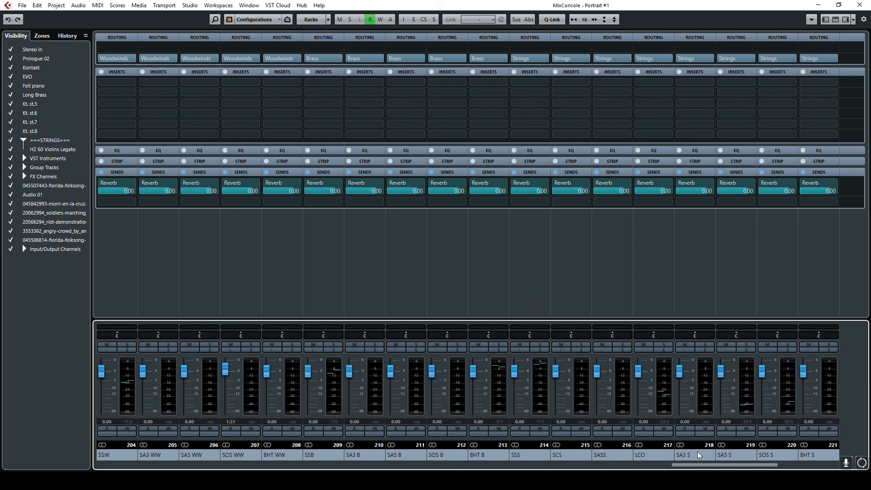
left_click_drag(707, 467, 812, 464)
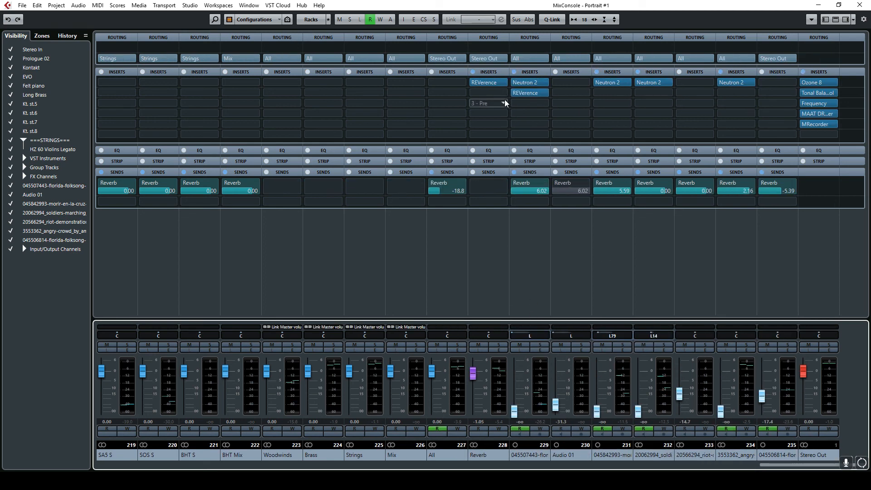
Step: Check the impulse response of the REVerence insert on the Reverb channel, then close the plug-in
left_click(482, 83)
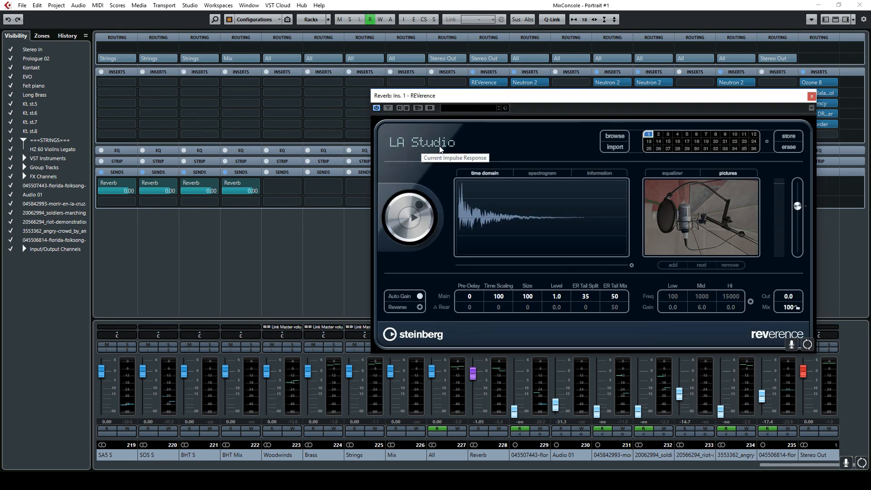
left_click(812, 96)
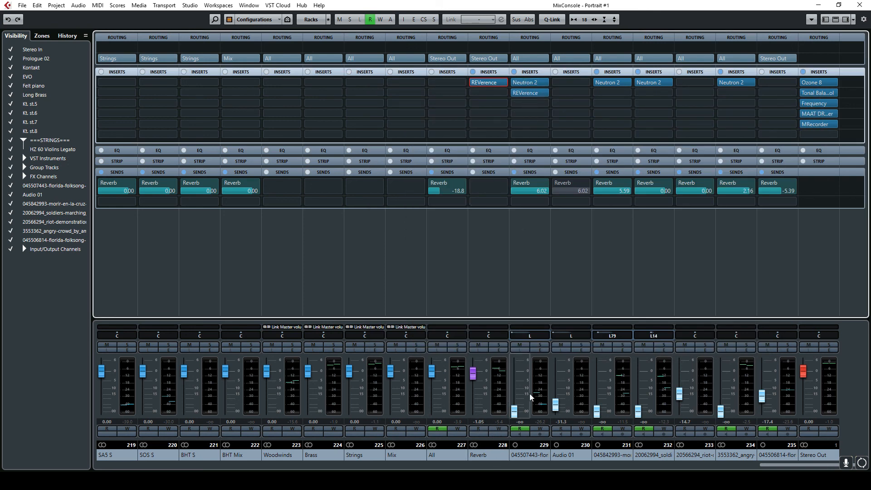
left_click(528, 91)
Step: Examine the Equalizer, both Dynamics bands and the Maximizer of Ozone 8 on the Stereo Out channel, then close it
left_click(814, 85)
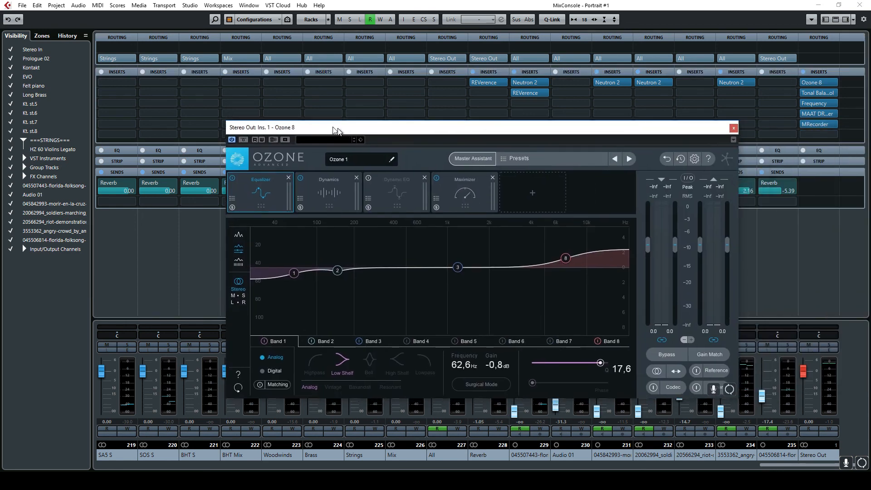
left_click_drag(388, 128, 237, 119)
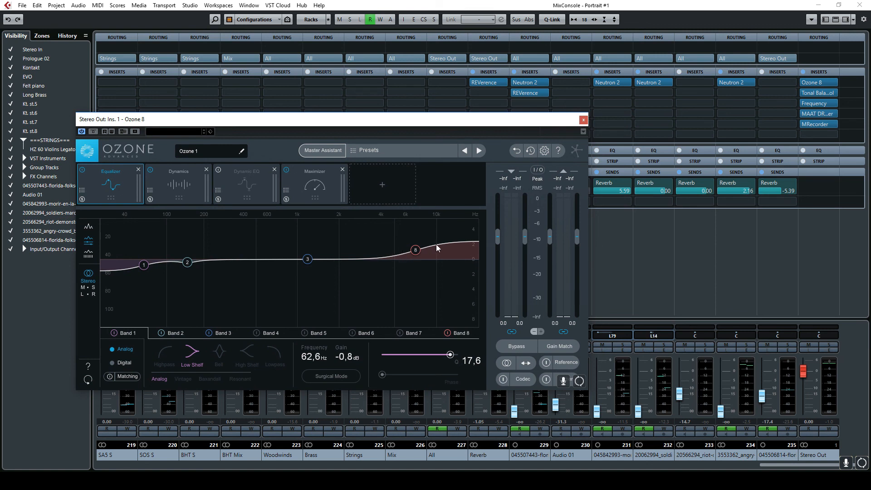
left_click(176, 185)
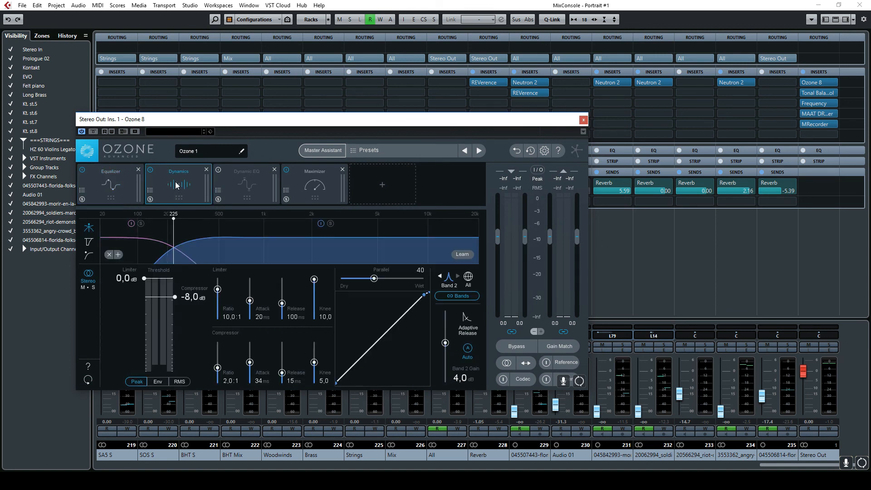
left_click(154, 248)
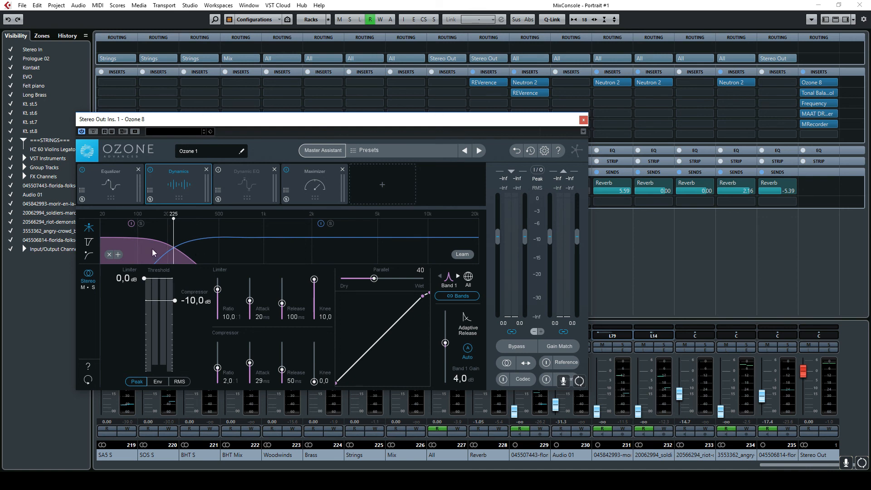
left_click(231, 252)
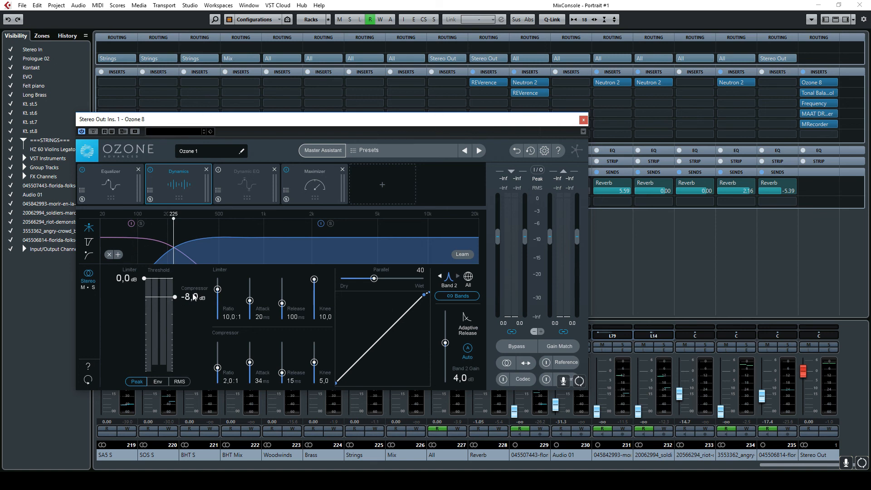
left_click(145, 254)
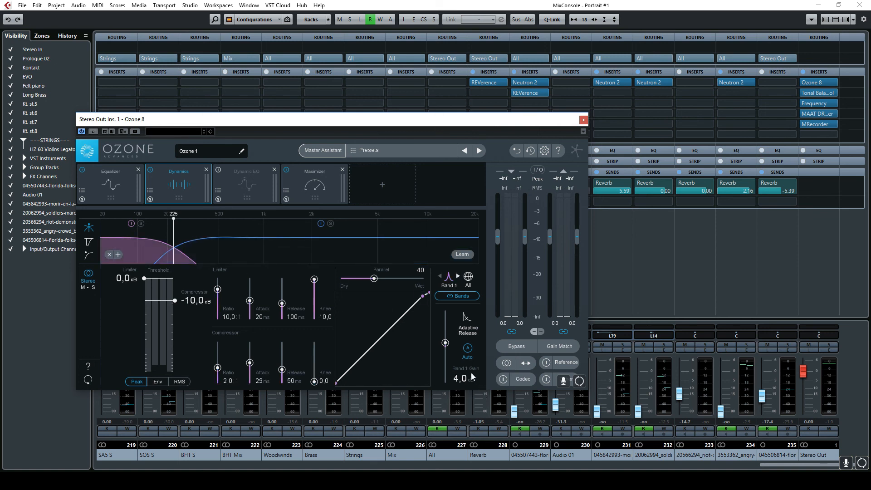
left_click(325, 202)
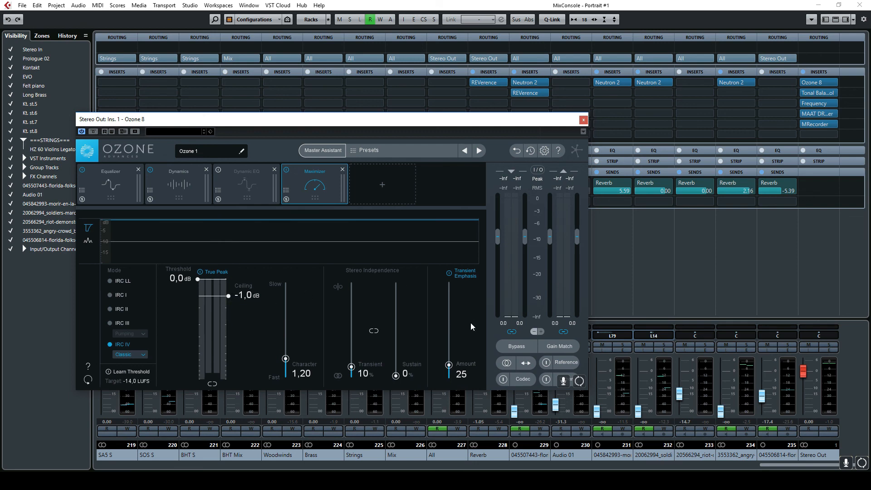
left_click(583, 120)
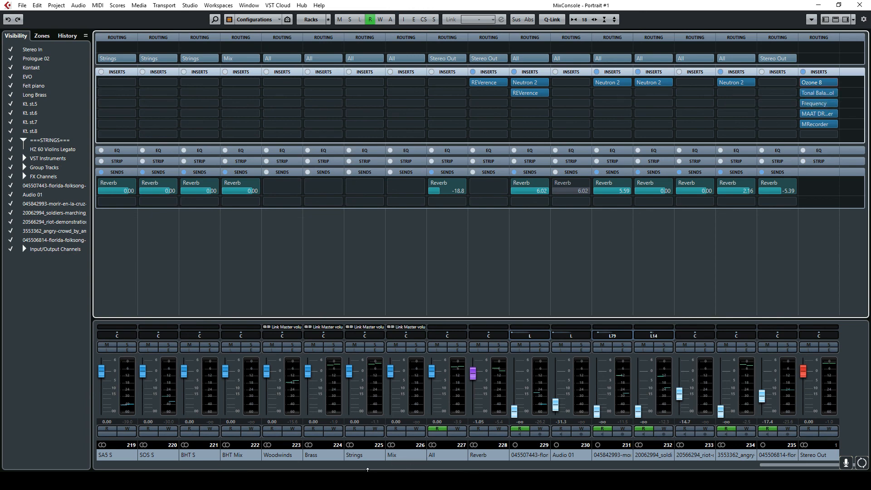
Step: Close the MixConsole and look over the arrangement's tracks from bar 1
left_click(859, 5)
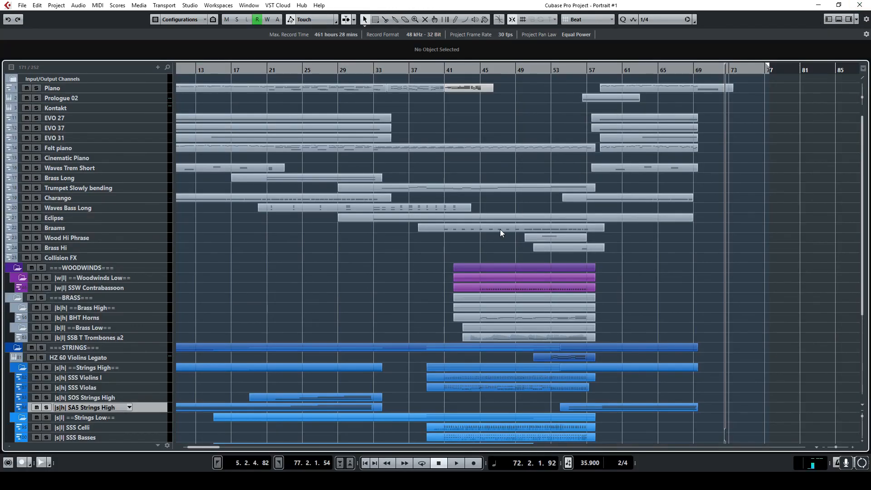
scroll(394, 263, "down", 5)
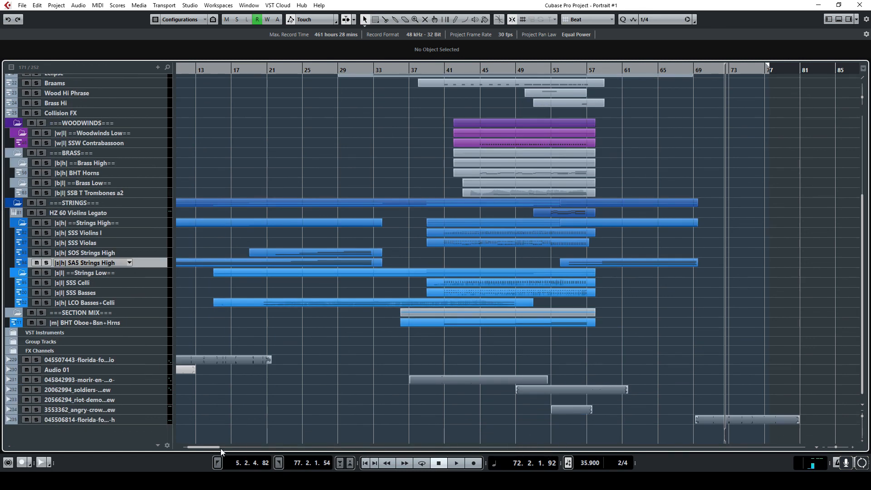
left_click_drag(221, 450, 208, 447)
scroll(382, 270, "up", 5)
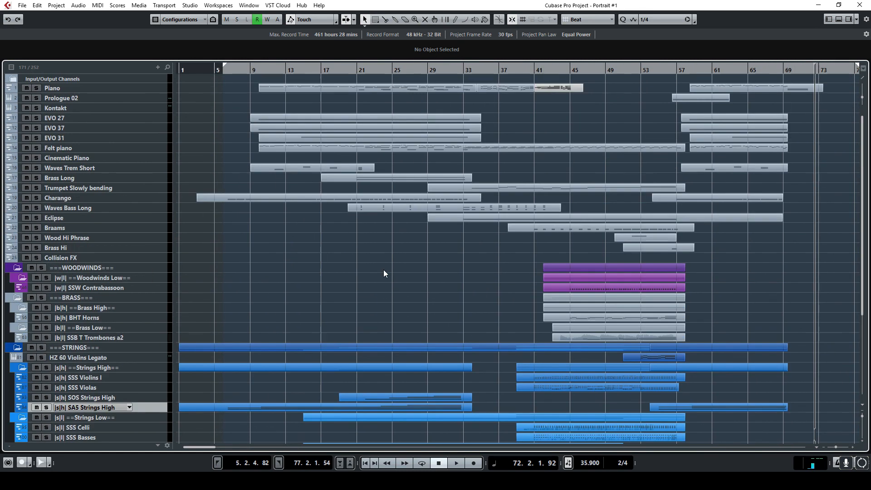